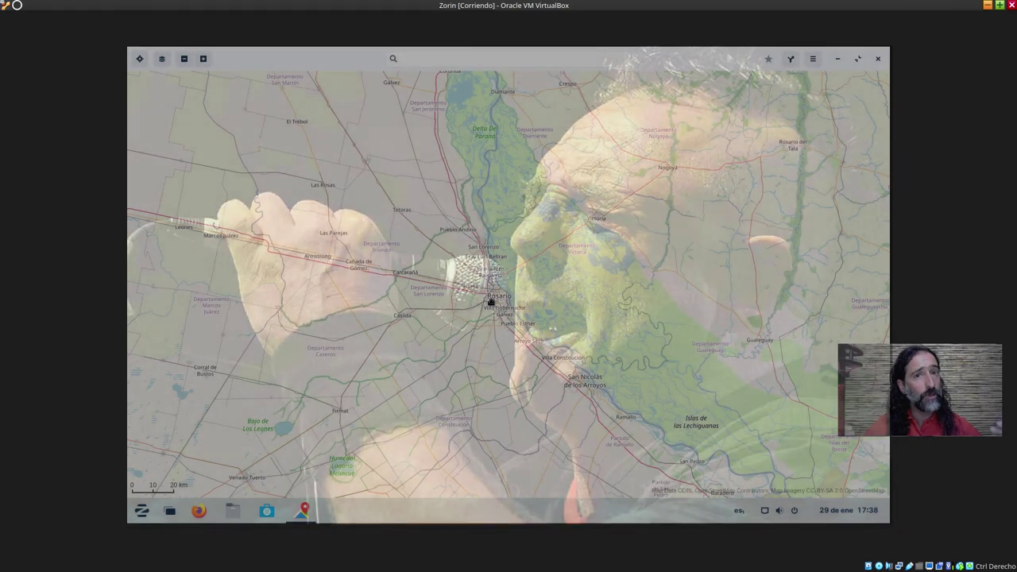
Zoom the map two notches closer on Rosario, then close GNOME Maps
scroll(490, 302, up, 1)
scroll(494, 297, up, 1)
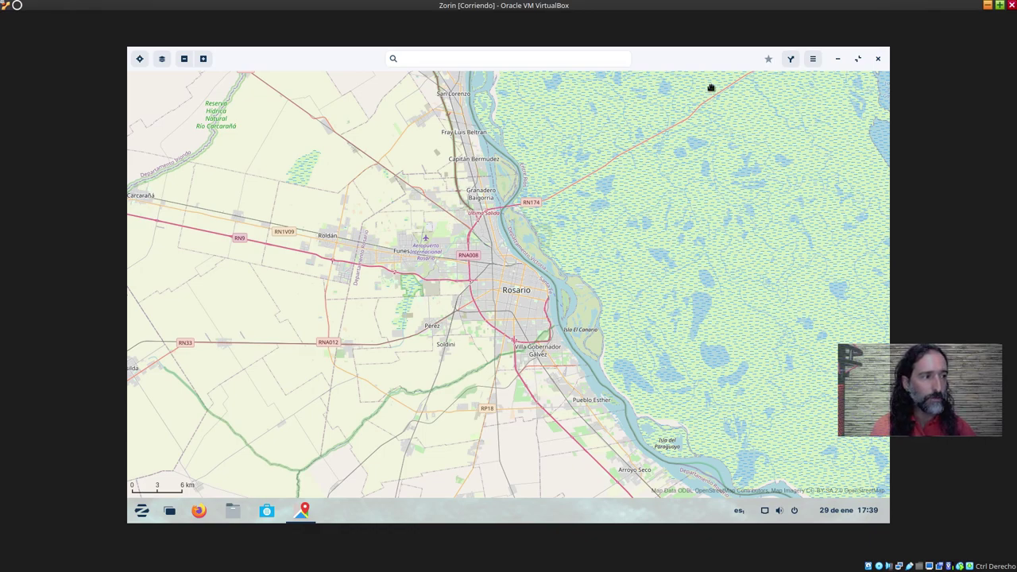
click(878, 60)
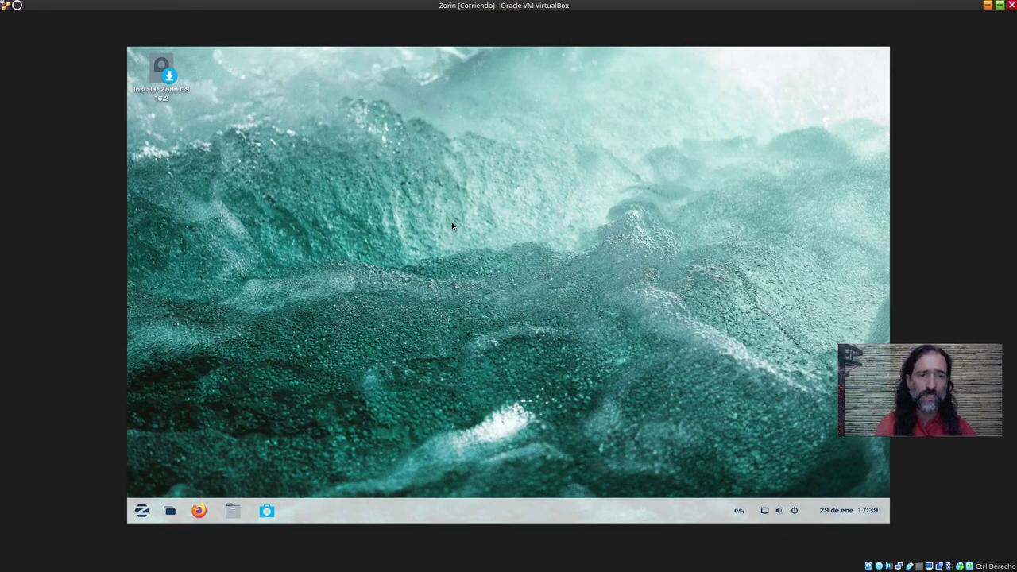
click(139, 513)
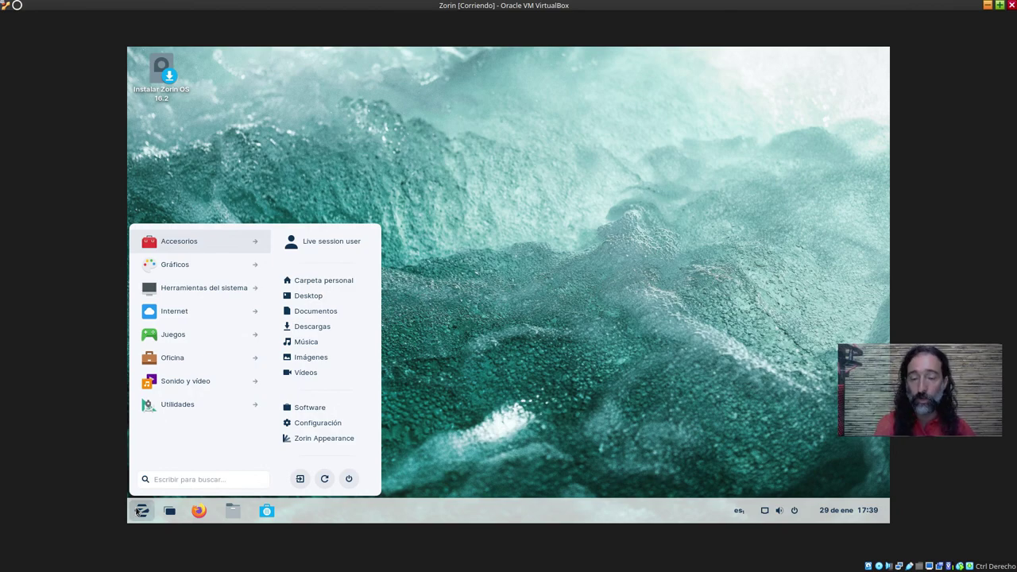
click(198, 242)
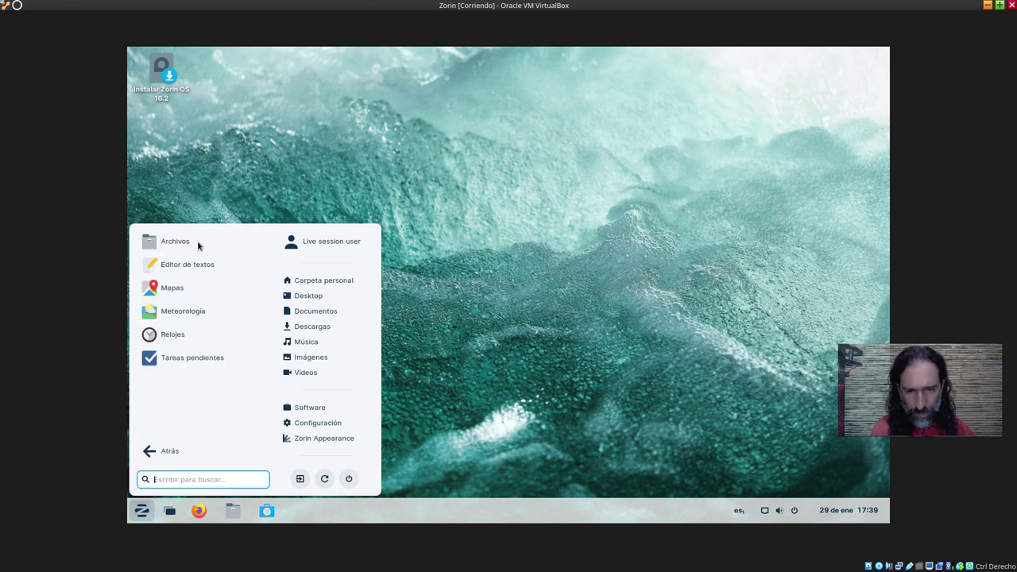
click(194, 312)
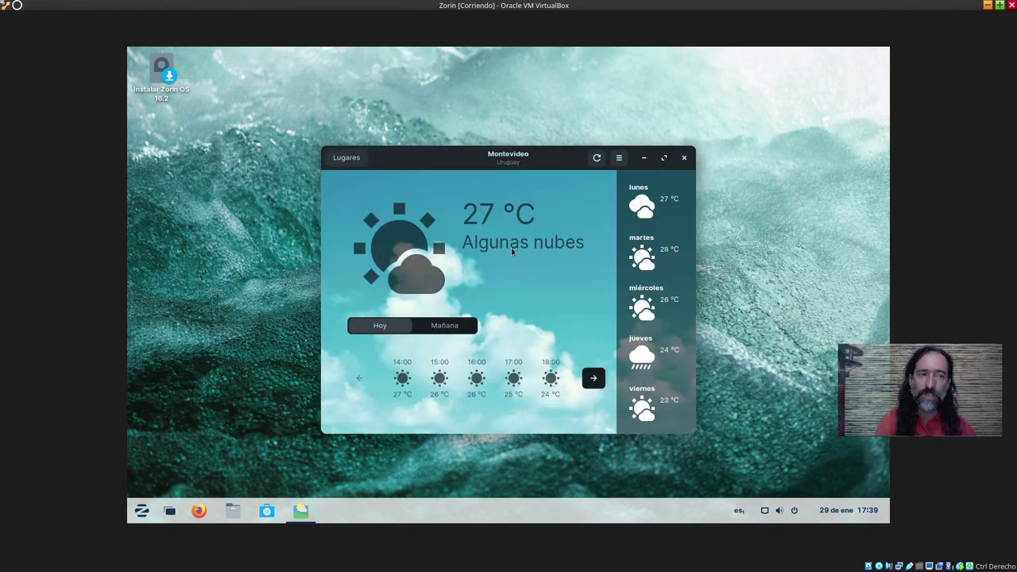
click(683, 158)
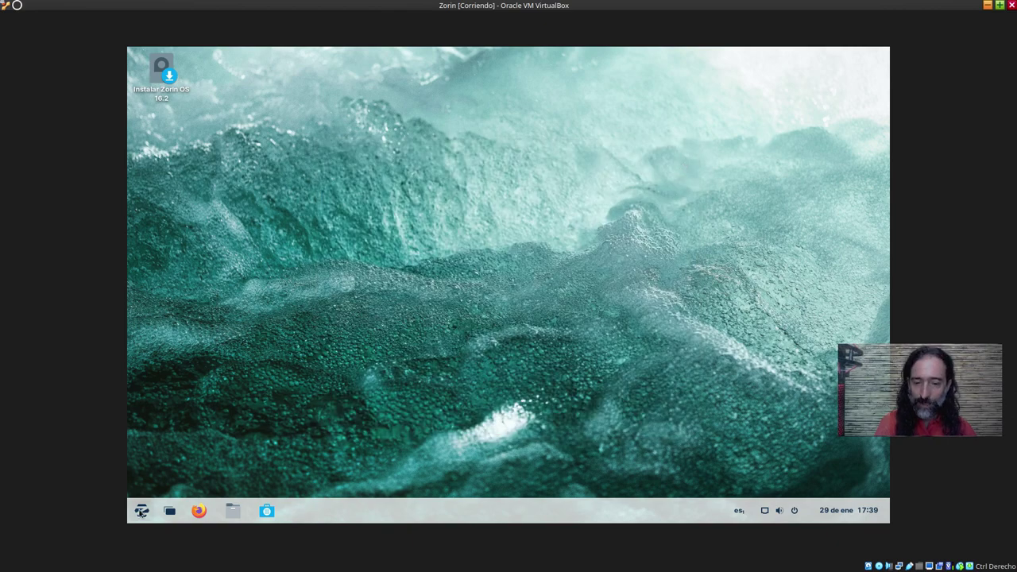
Launch Tareas pendientes from Accesorios and enter 'Cumpleaños del Tito' in the new-task field
click(142, 510)
click(152, 241)
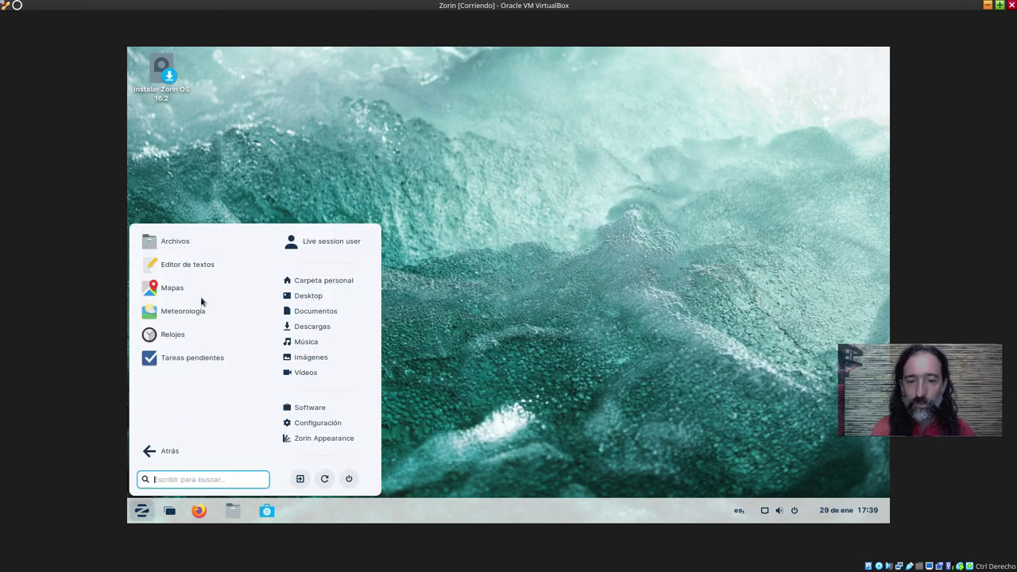
click(208, 357)
text(Cumpleaños del T)
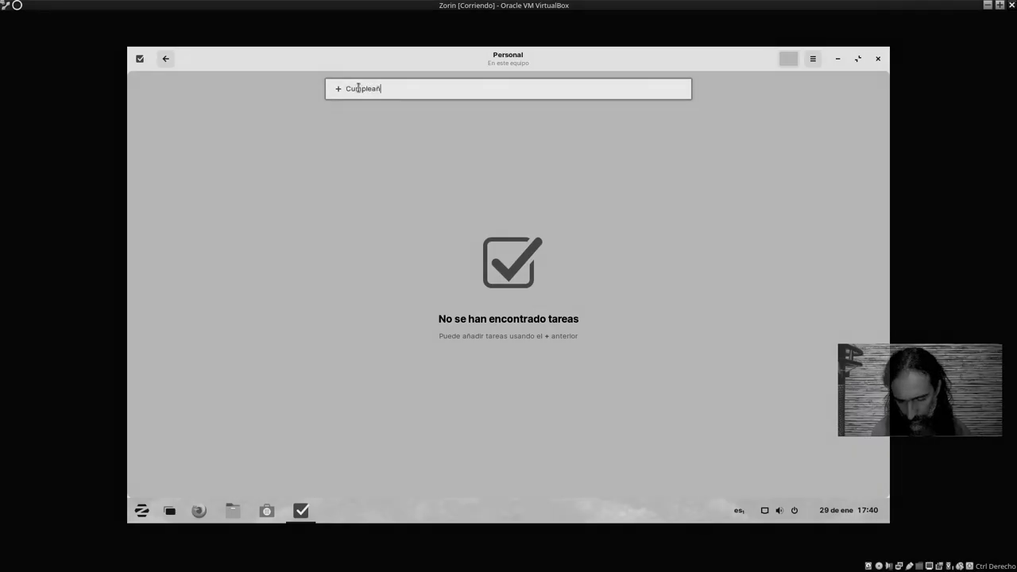
text(ito)
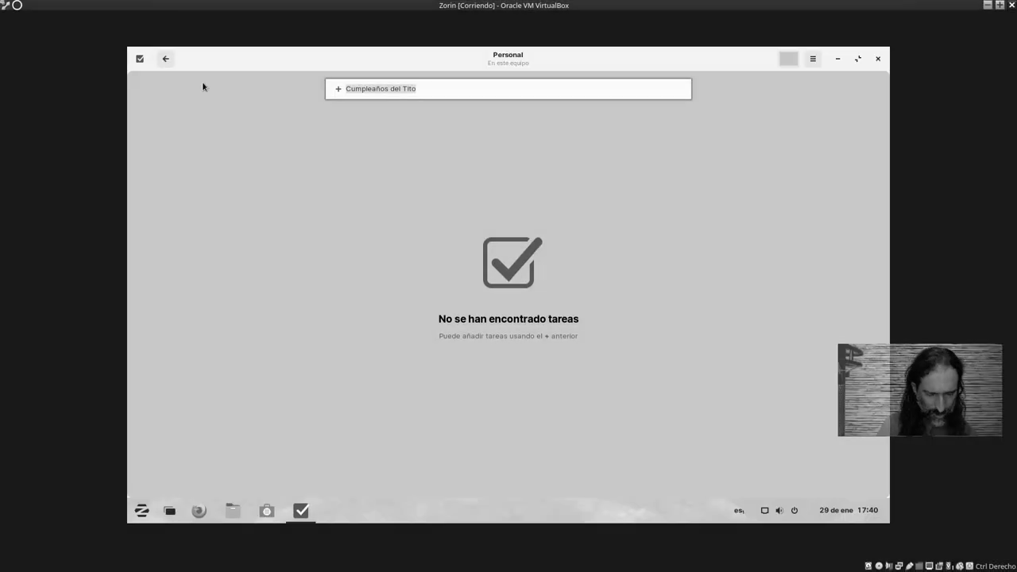
key(Return)
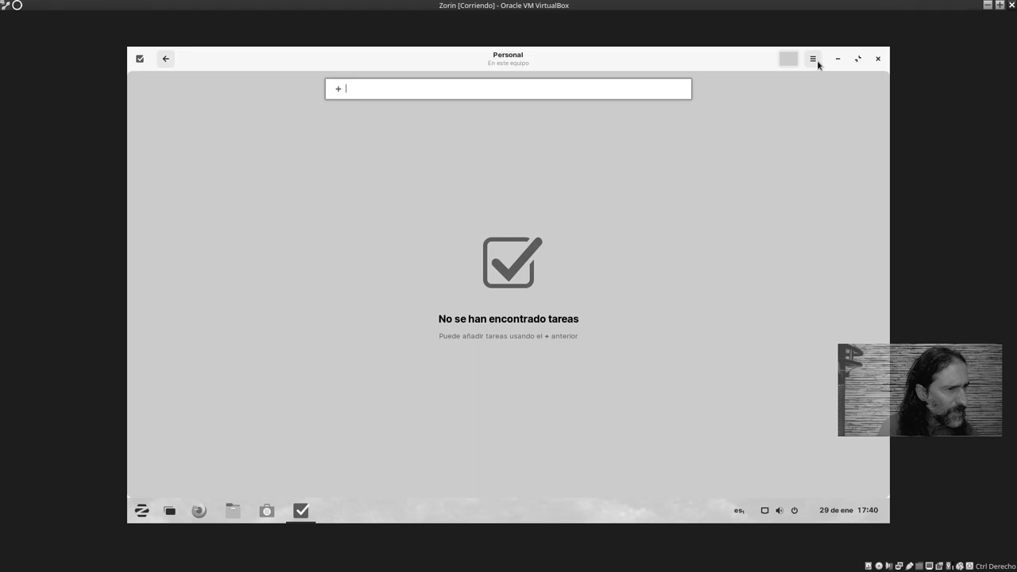
Add a throwaway test task 'fghjgh' to the list
click(813, 59)
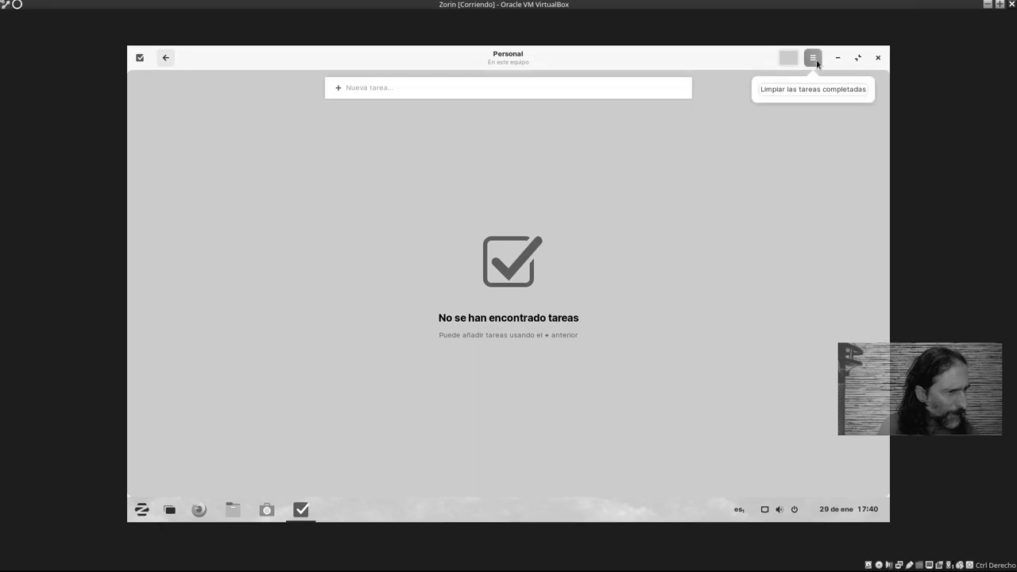
click(752, 109)
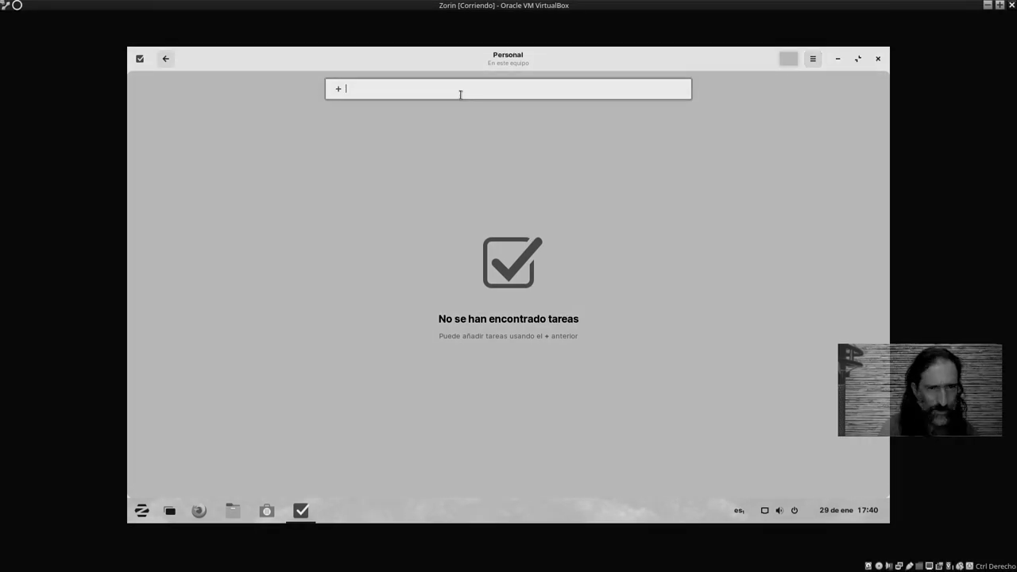
text(fghjgh)
key(Return)
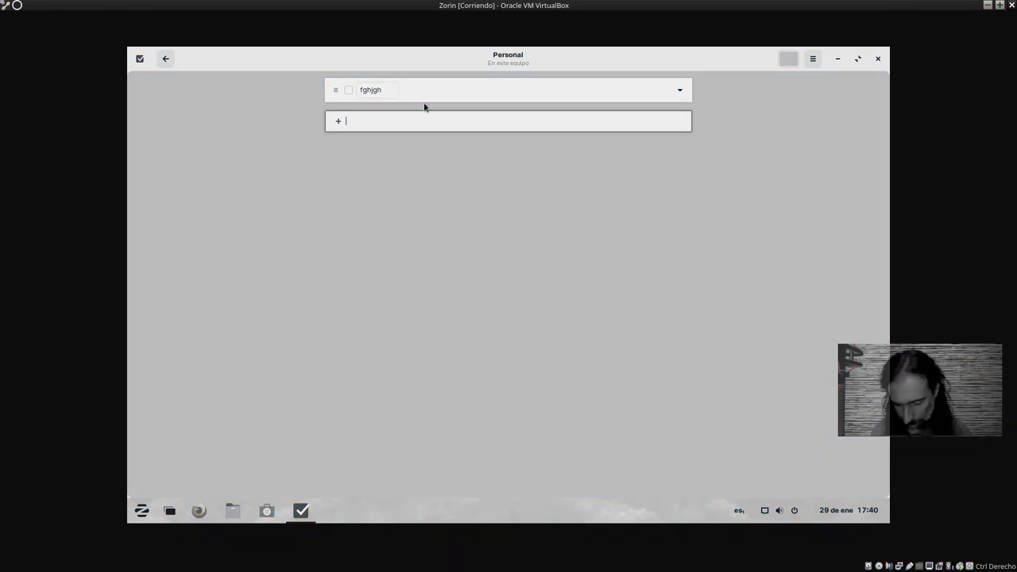
Add the task 'Cumple del Cholo' to the Personal list
text(Cumplle)
key(BackSpace)
key(BackSpace)
text(e del C)
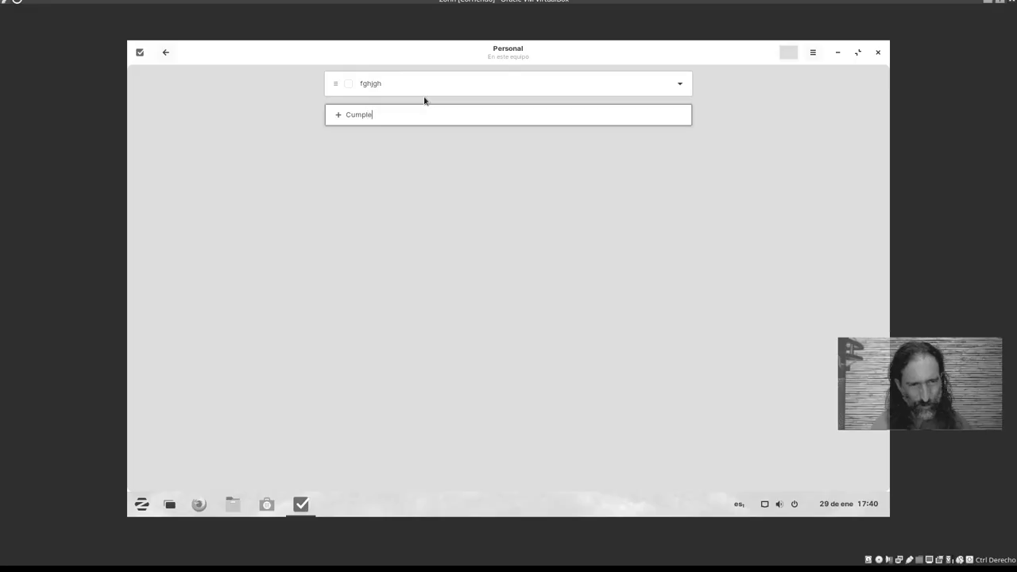
text(holo)
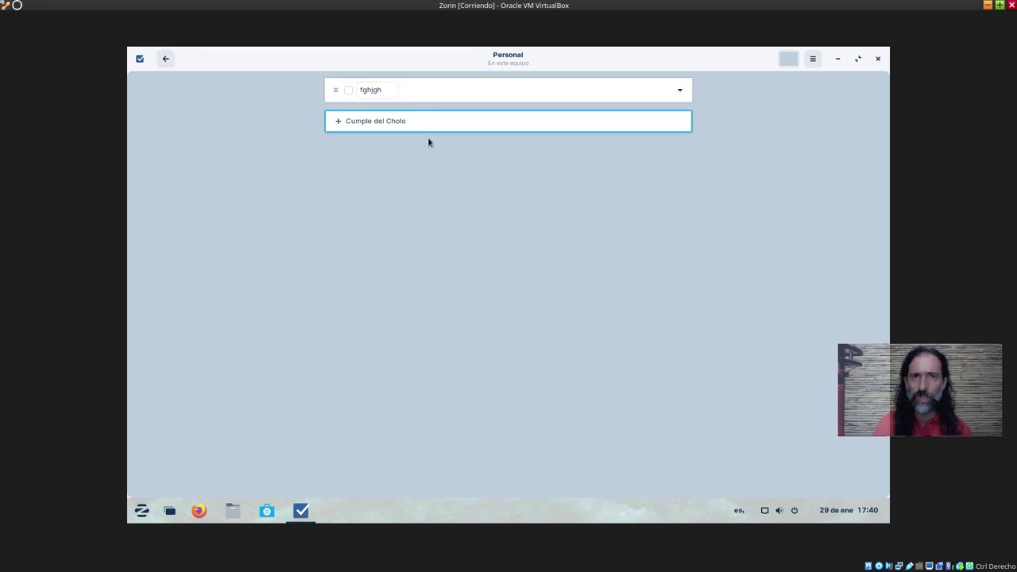
key(Return)
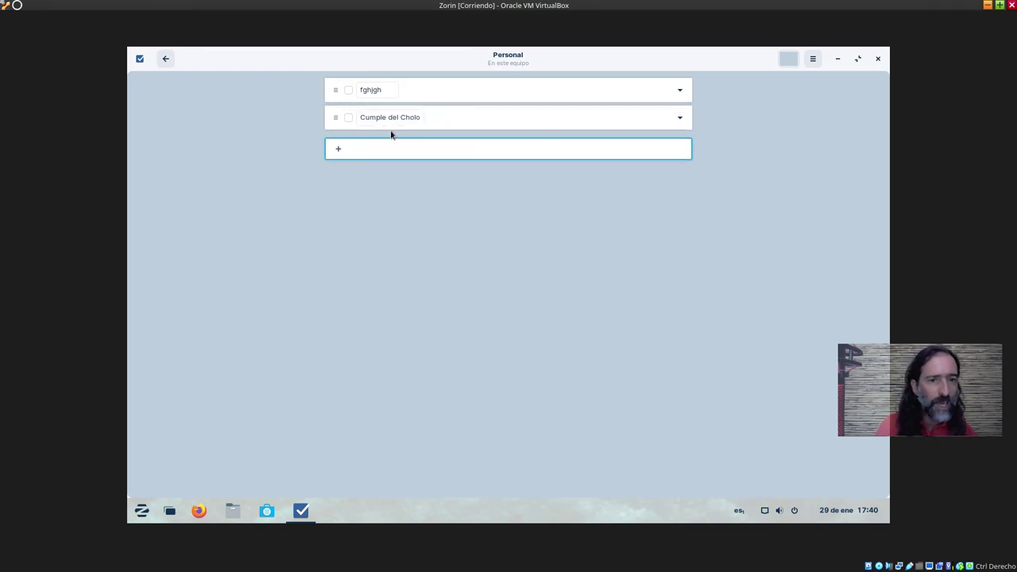
Toggle Cumple del Cholo done and undone, leave it unfinished, view its details, then close To Do
click(348, 118)
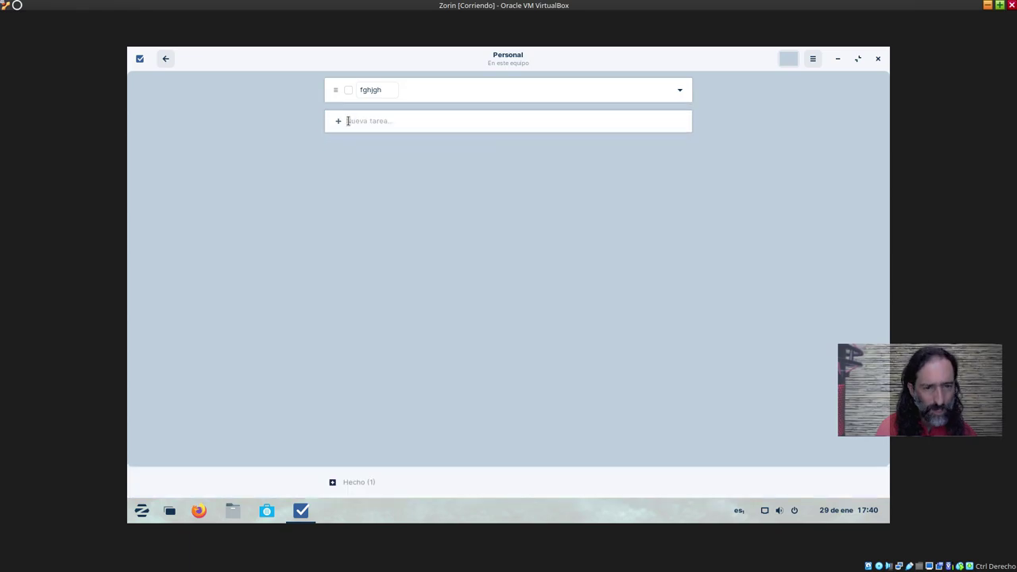
click(338, 488)
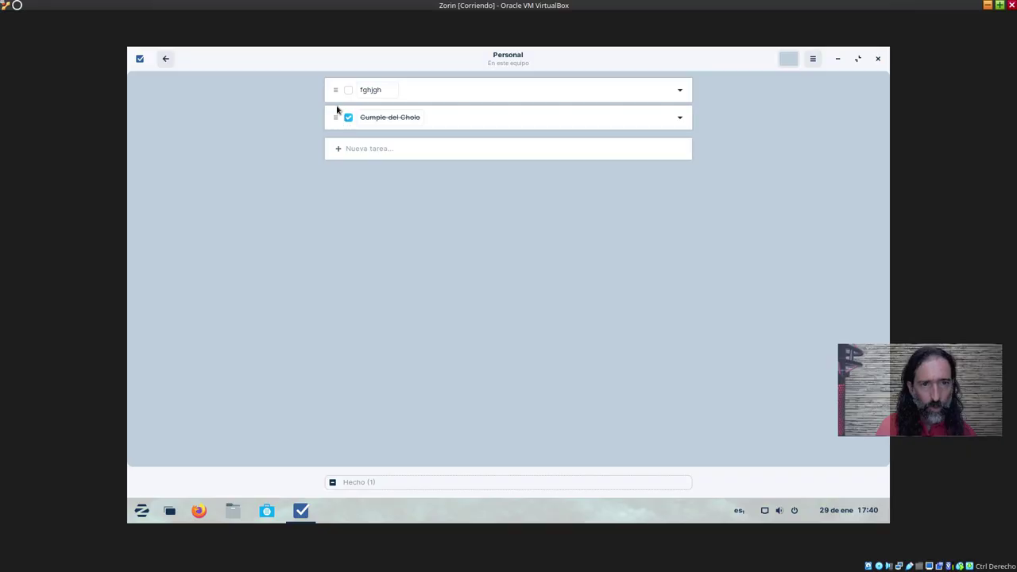
click(348, 118)
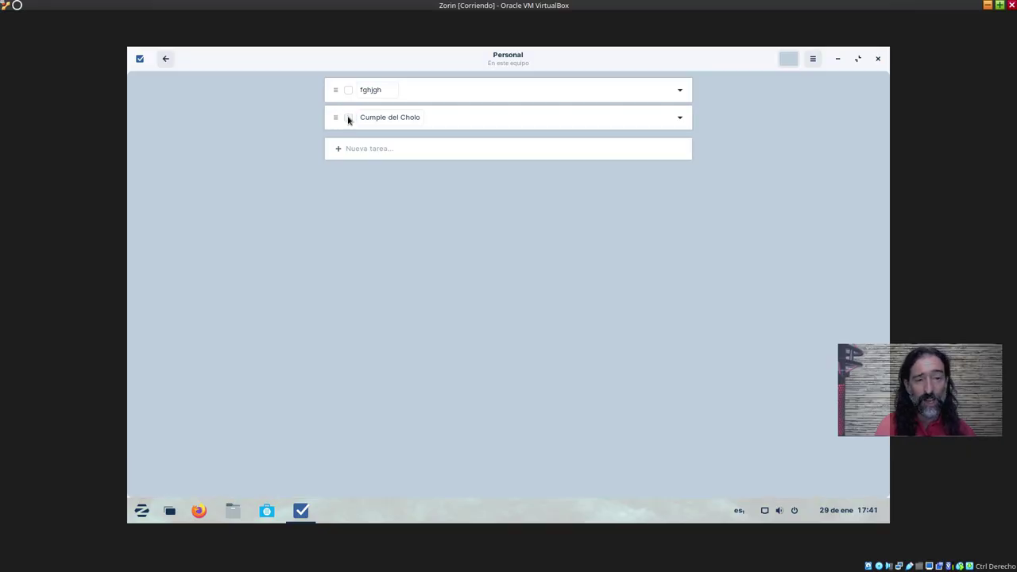
click(348, 118)
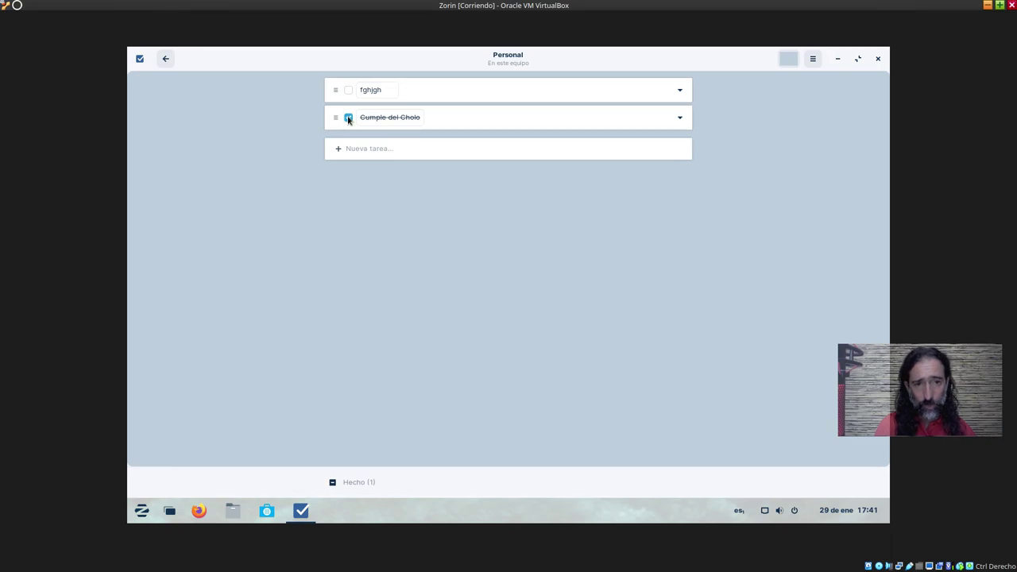
click(348, 118)
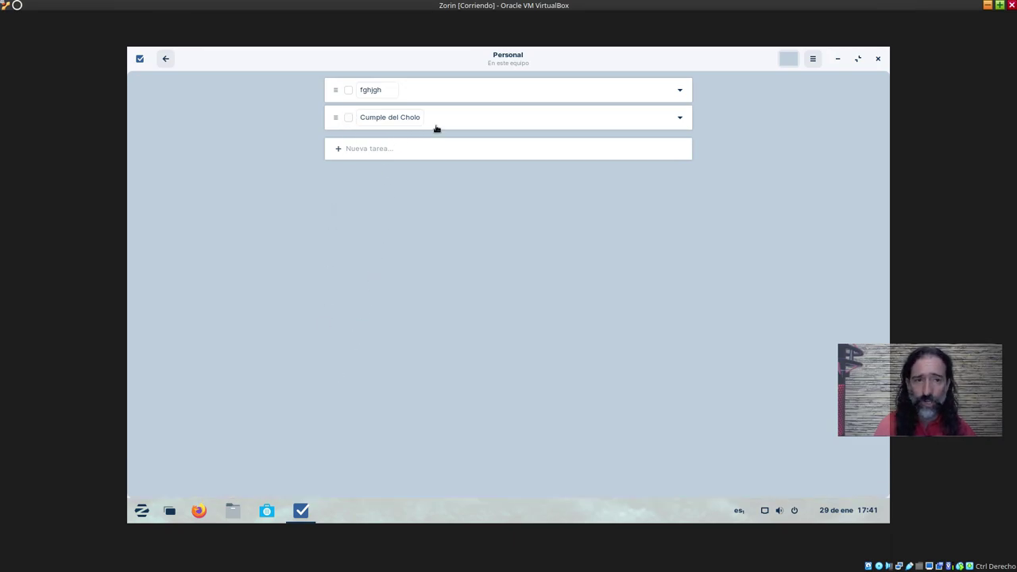
click(680, 119)
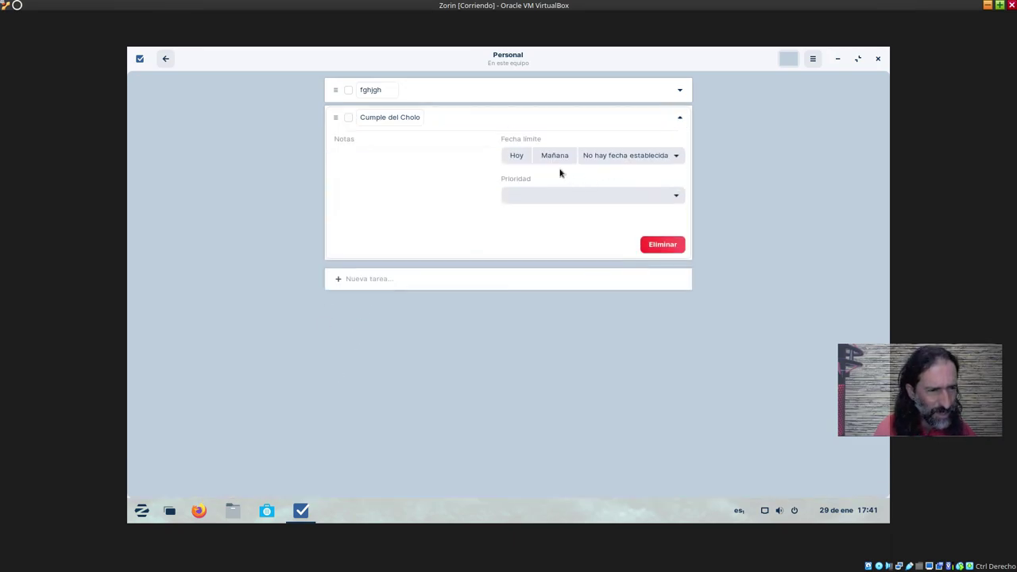
click(878, 59)
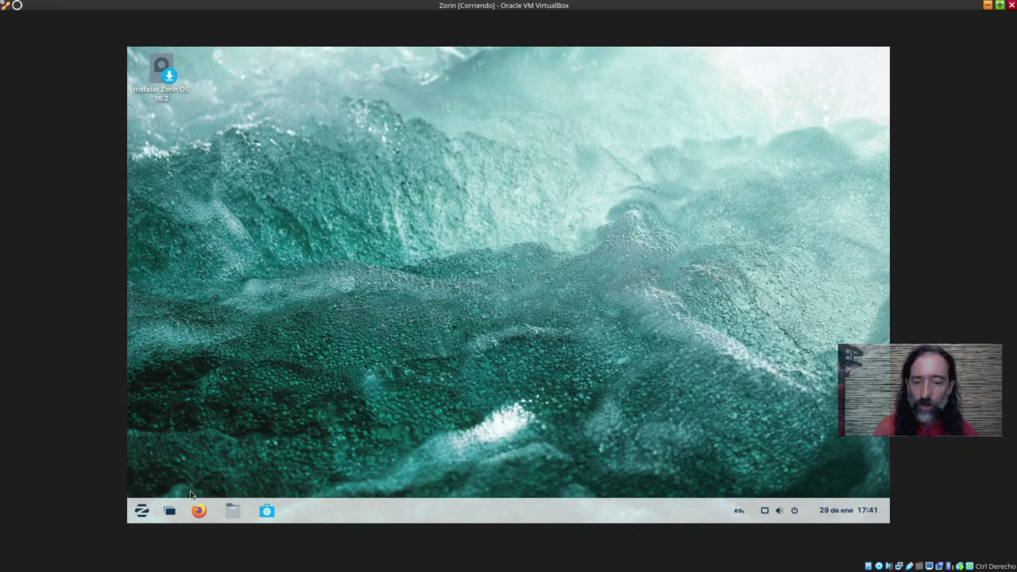
Launch GIMP from the Gráficos category and maximise its window
click(140, 510)
click(224, 248)
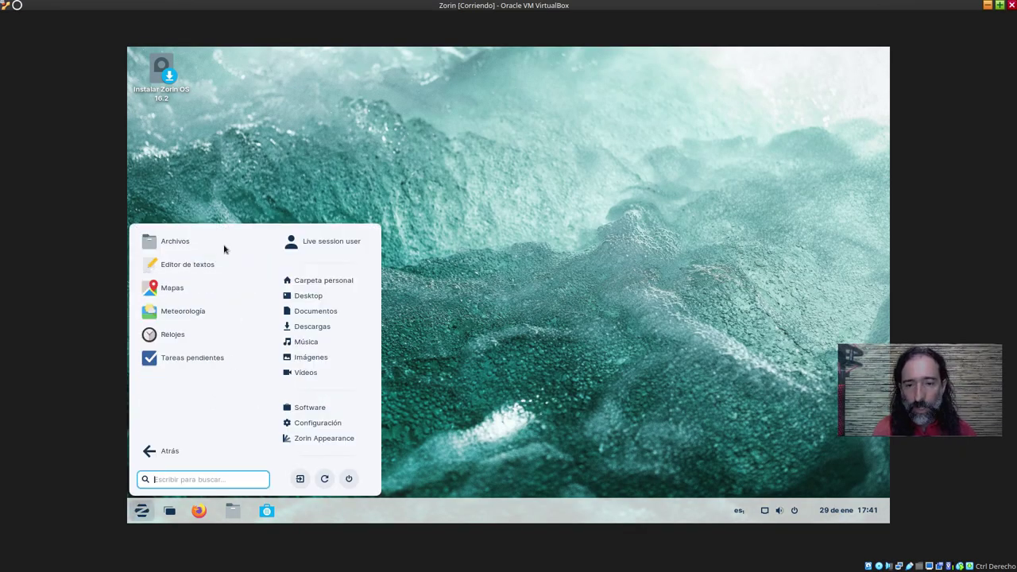
click(165, 450)
click(182, 270)
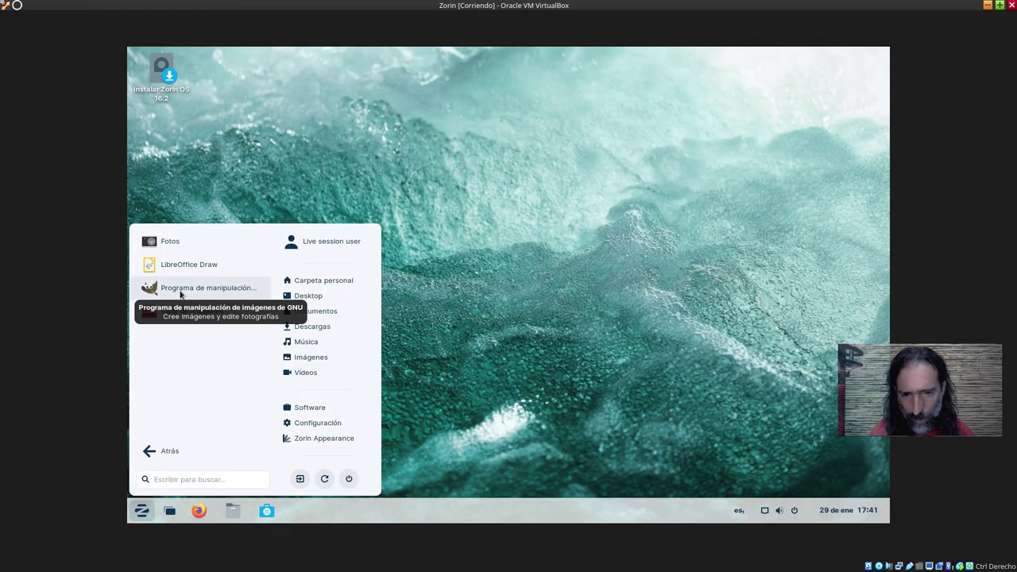
click(180, 291)
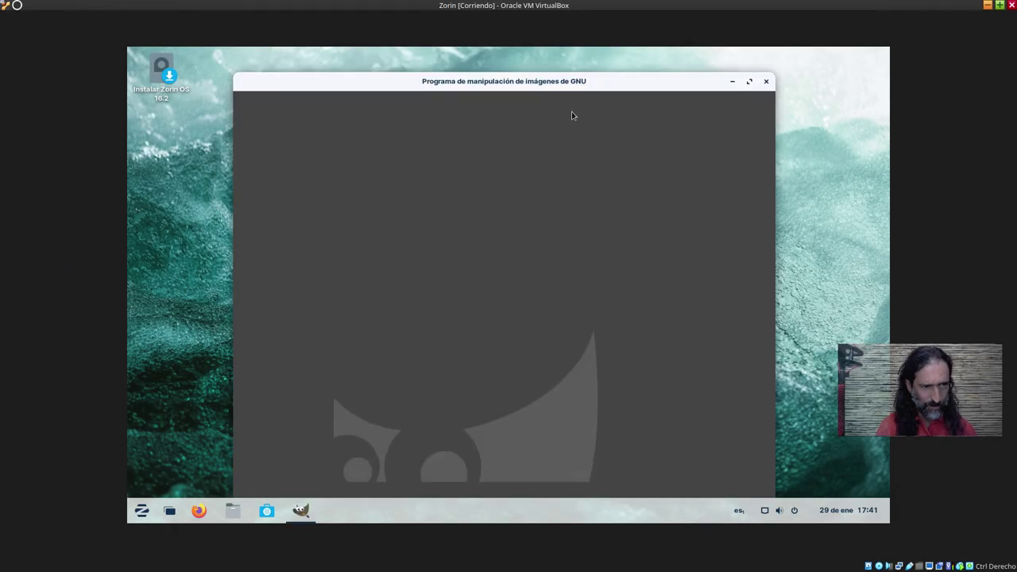
click(748, 81)
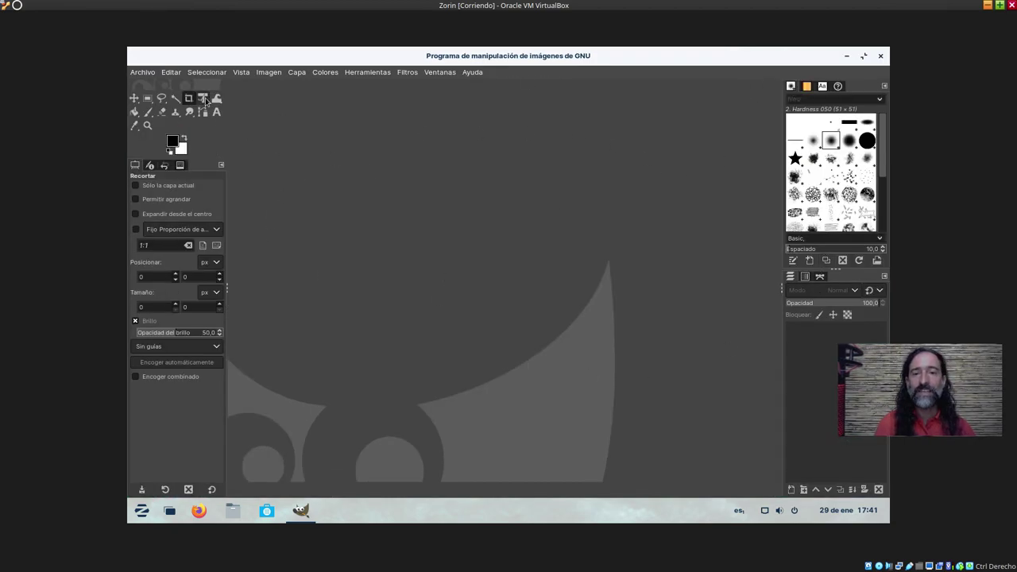
Turn off Single-Window Mode so GIMP's toolbox and docks become separate windows
click(222, 165)
key(Escape)
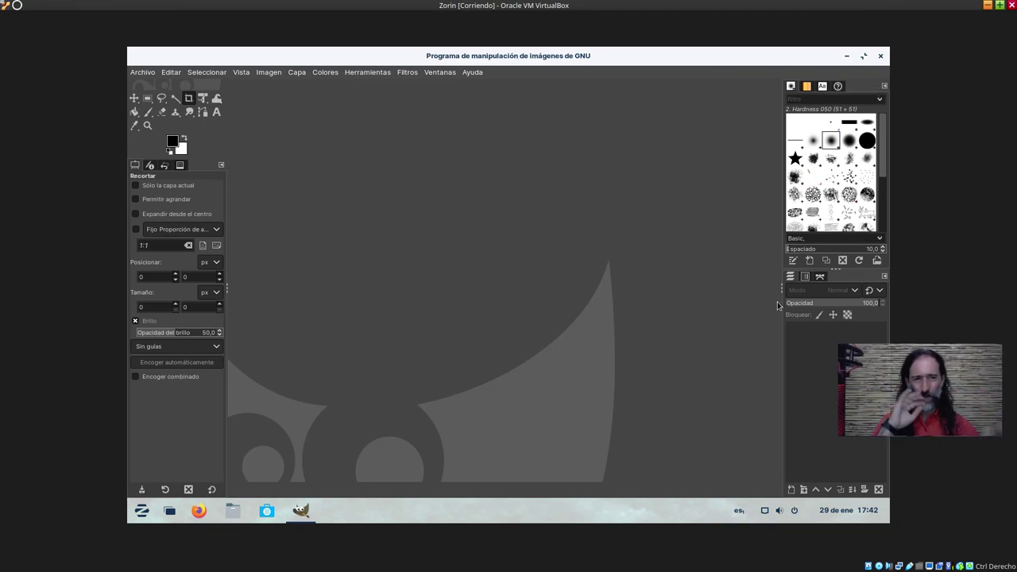
click(440, 72)
mouse_move(449, 89)
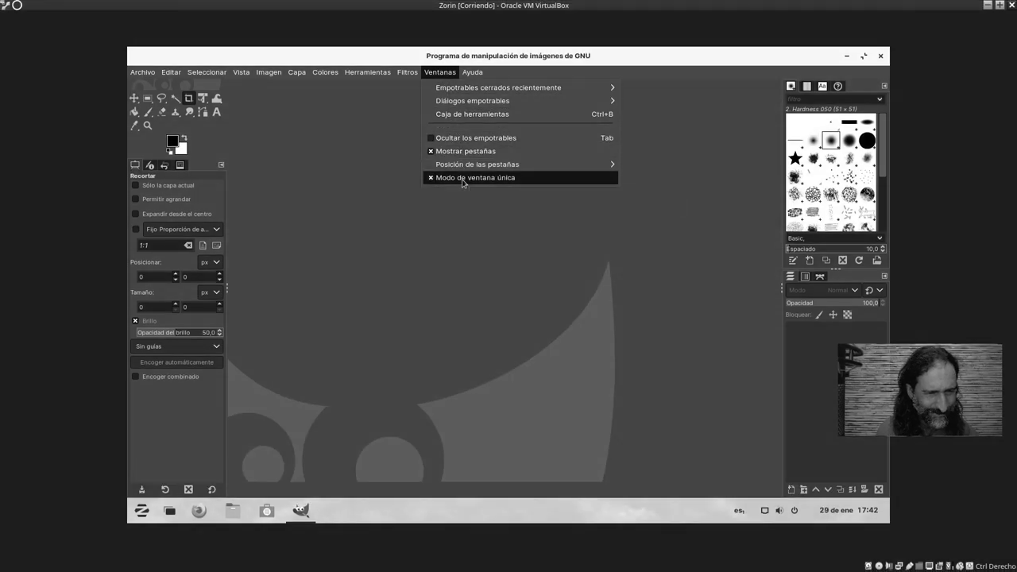
click(465, 177)
Move the main window, switch Single-Window Mode back on, and quit GIMP
drag(401, 82, 471, 104)
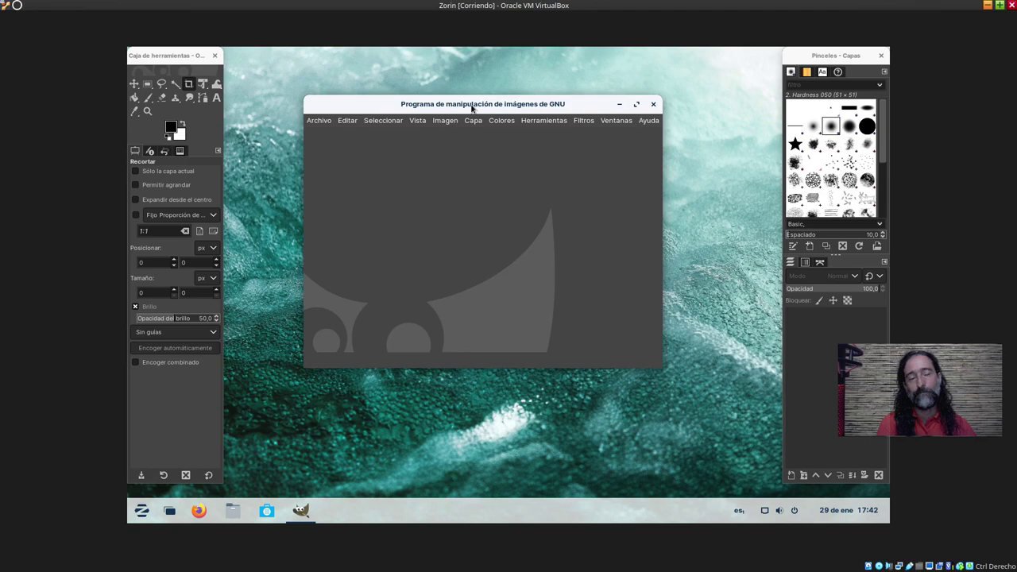
click(605, 123)
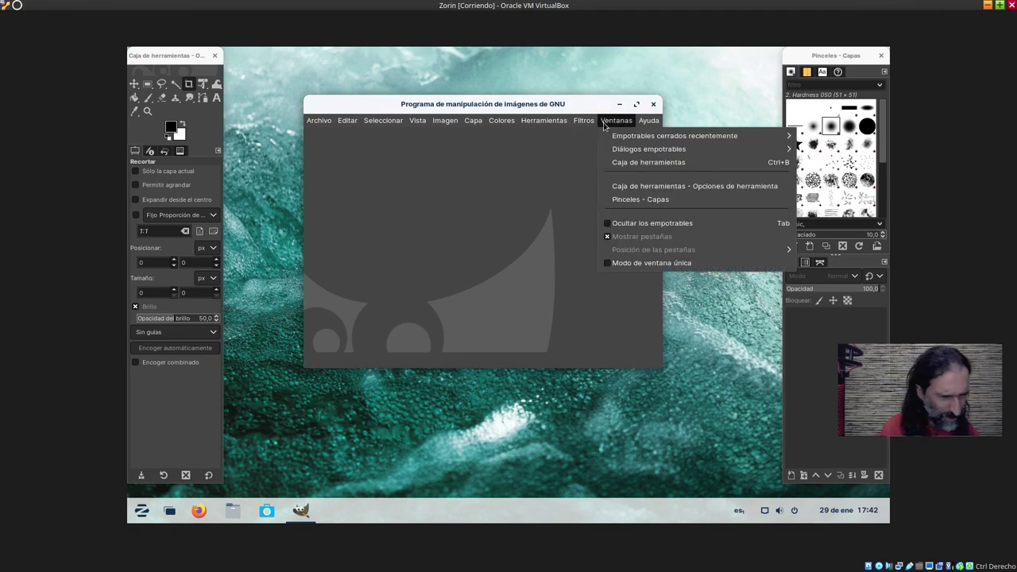
click(583, 120)
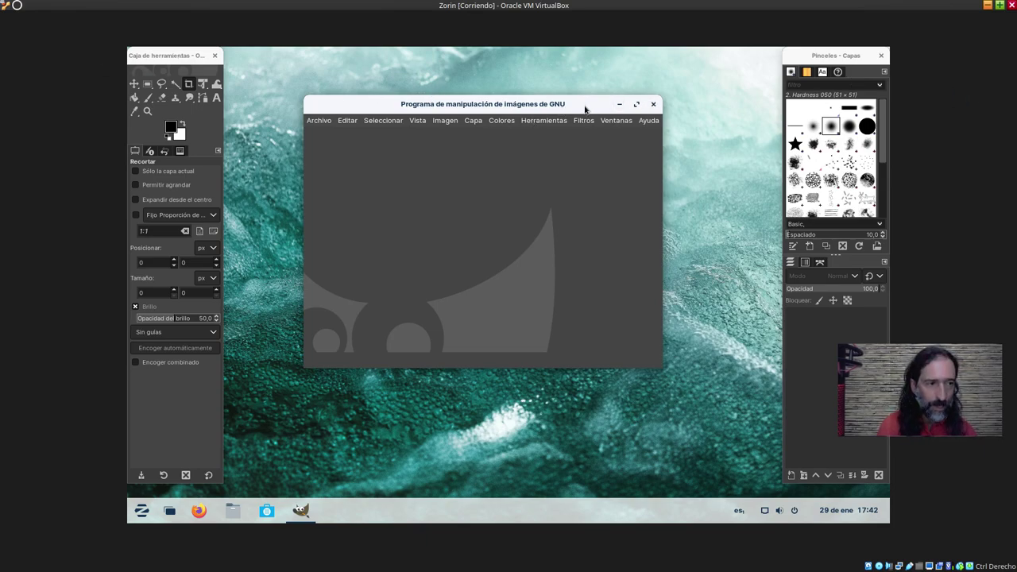
click(624, 120)
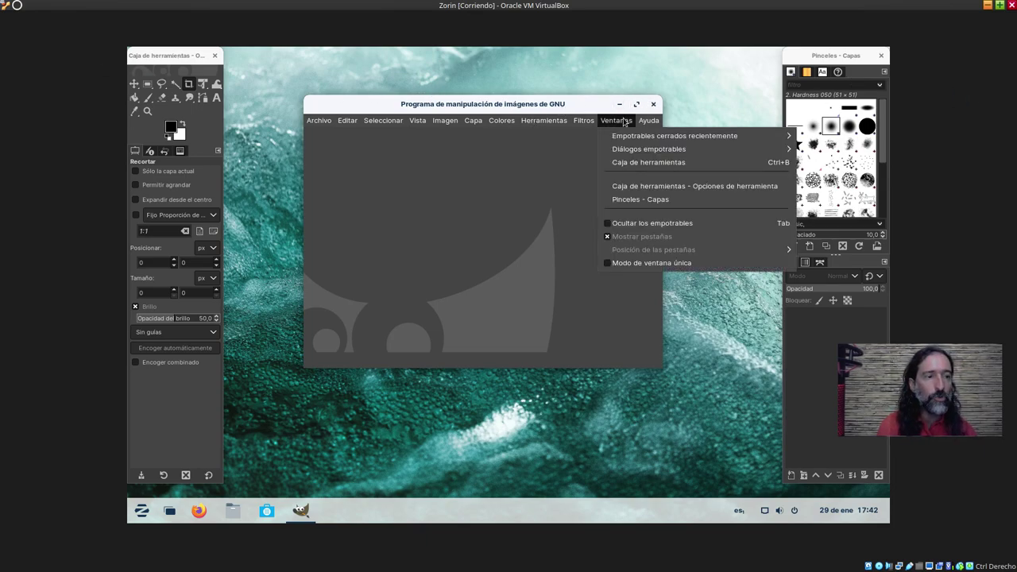
click(652, 263)
click(881, 56)
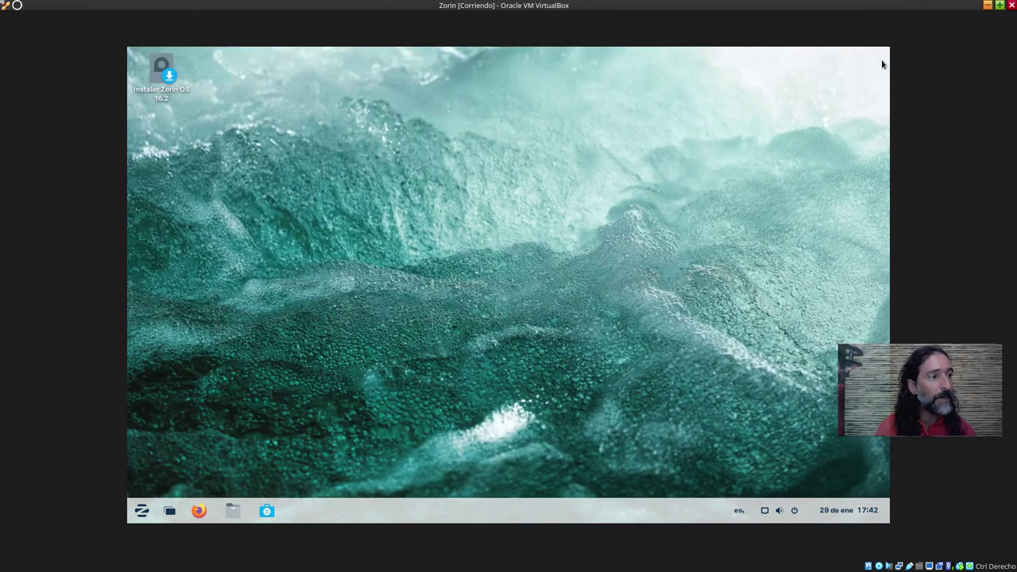
Open the Zorin application menu to reach the Herramientas del sistema category
click(142, 511)
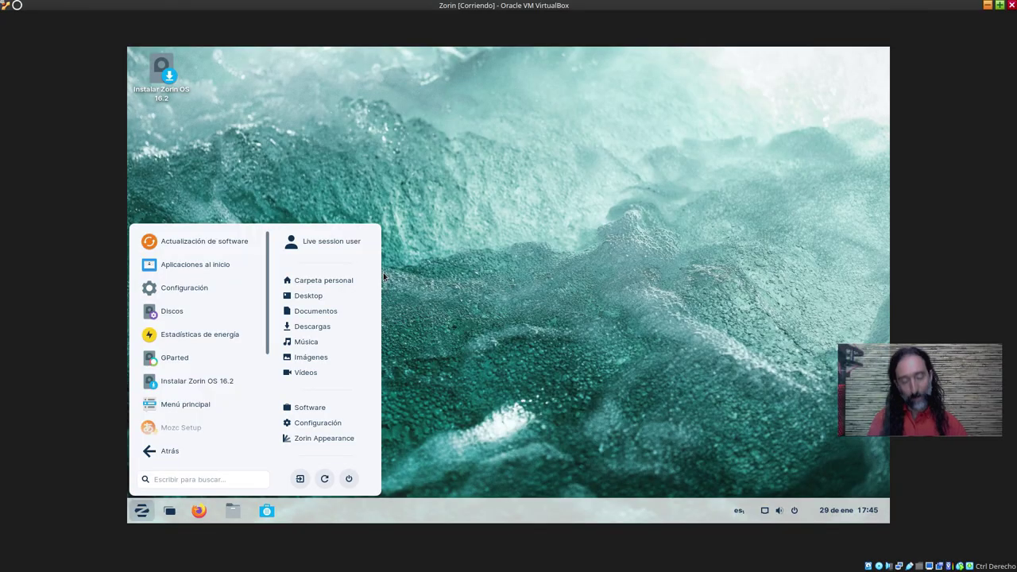
Launch Actualización de software, browse the 428,8 MB update details, close it, and reopen the menu
click(196, 241)
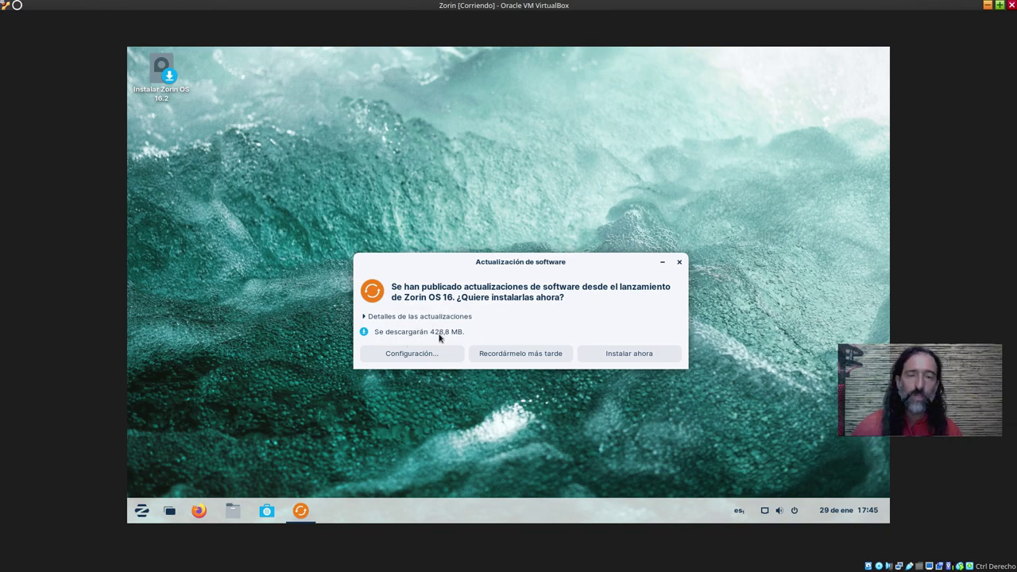
click(366, 317)
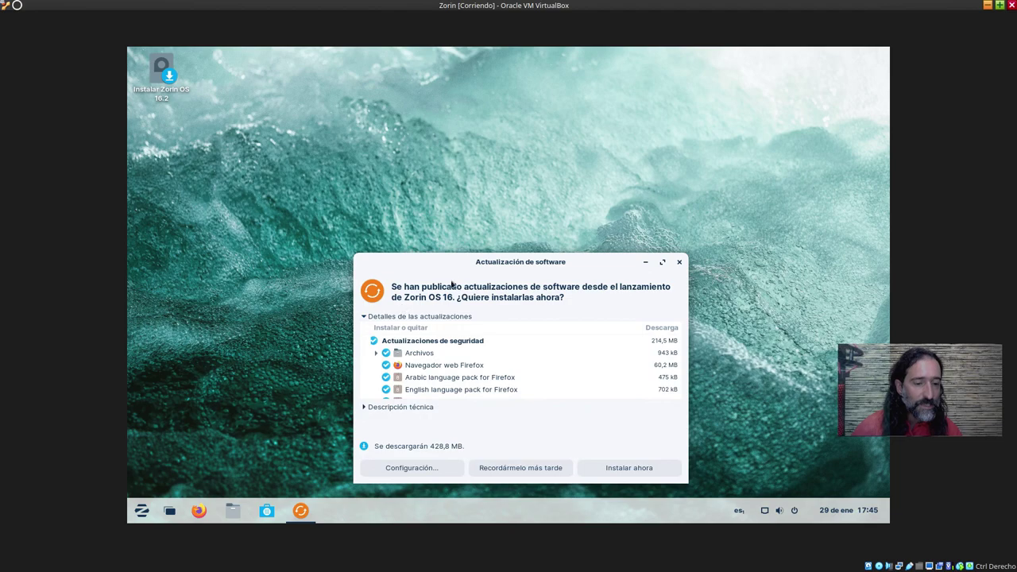
drag(470, 270, 453, 193)
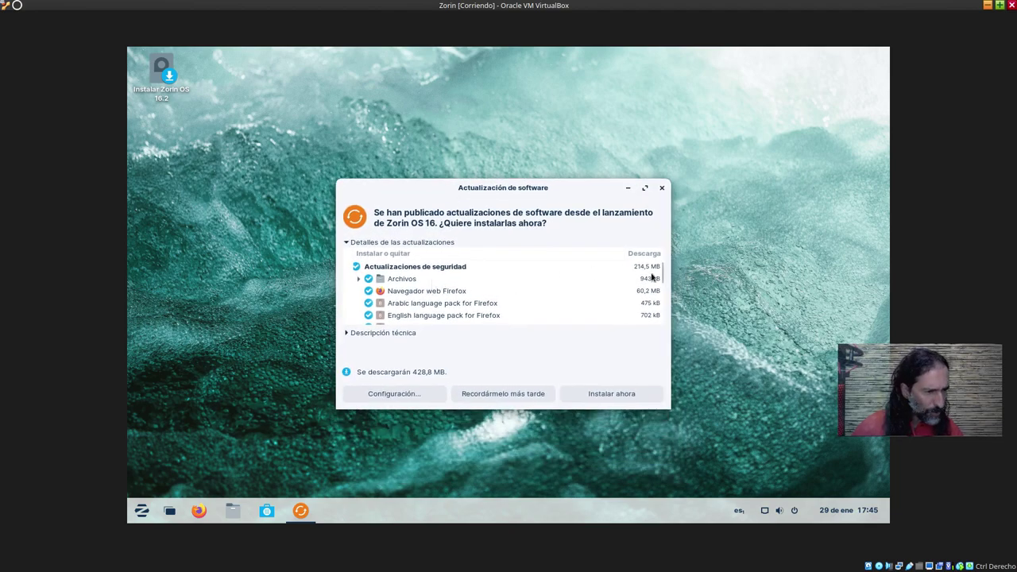
scroll(660, 275, down, 6)
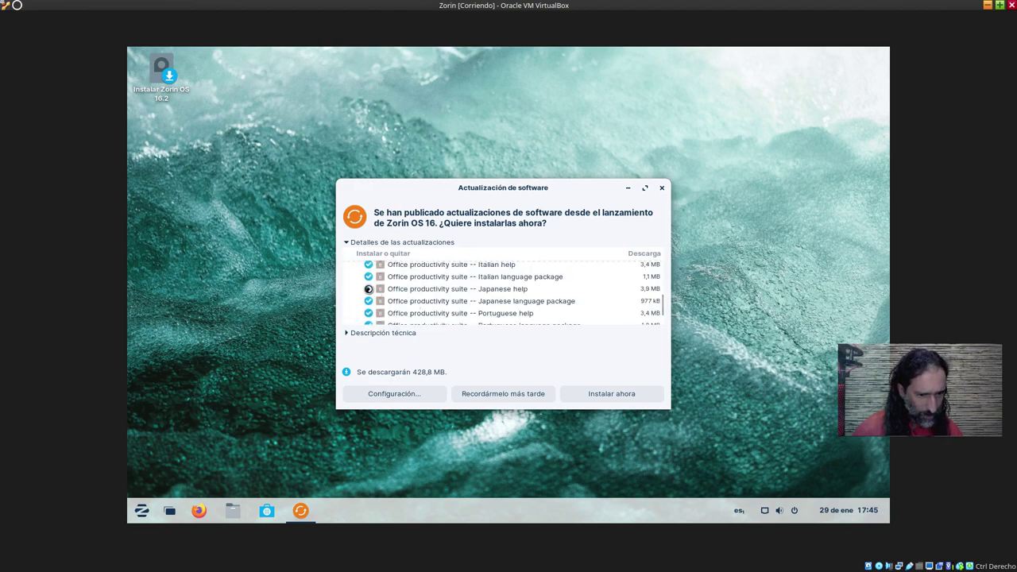
click(370, 289)
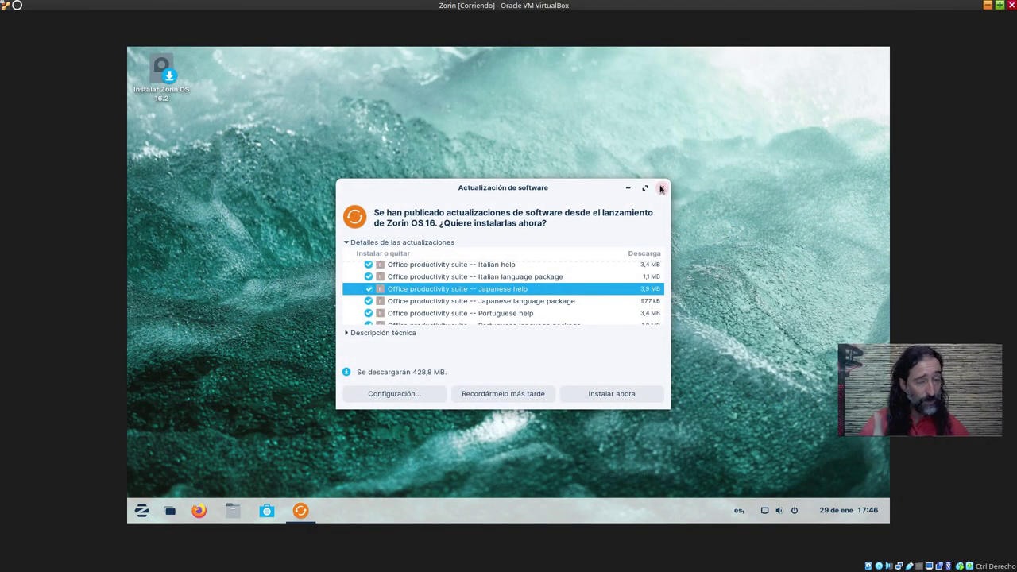
click(660, 189)
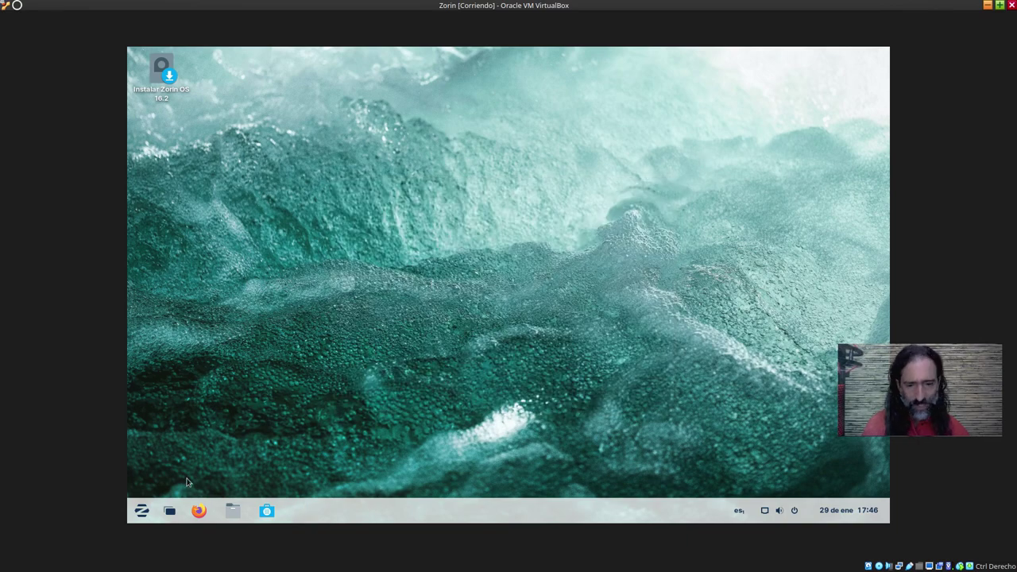
click(142, 510)
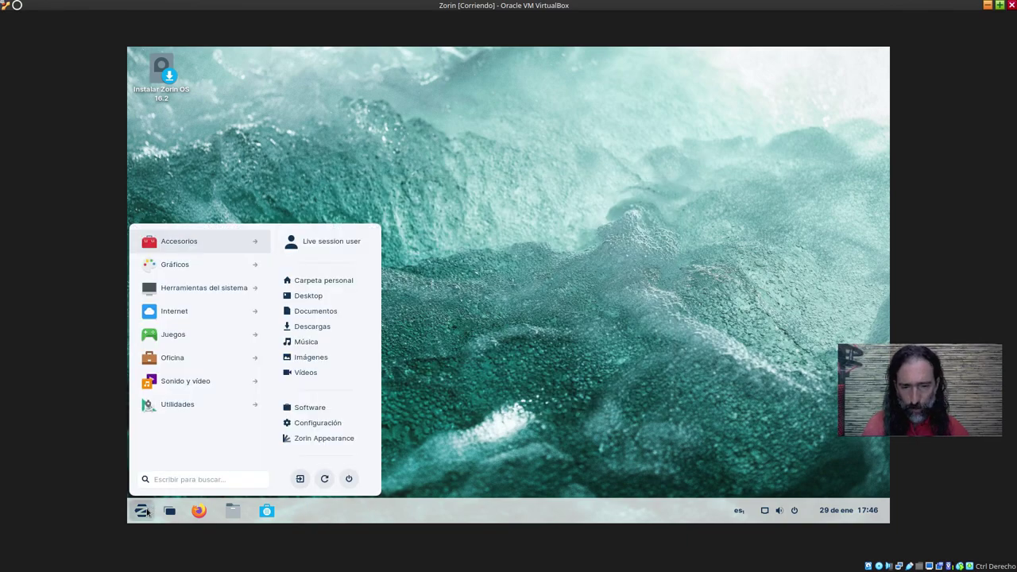
Launch Menú principal from the Herramientas del sistema category
click(217, 293)
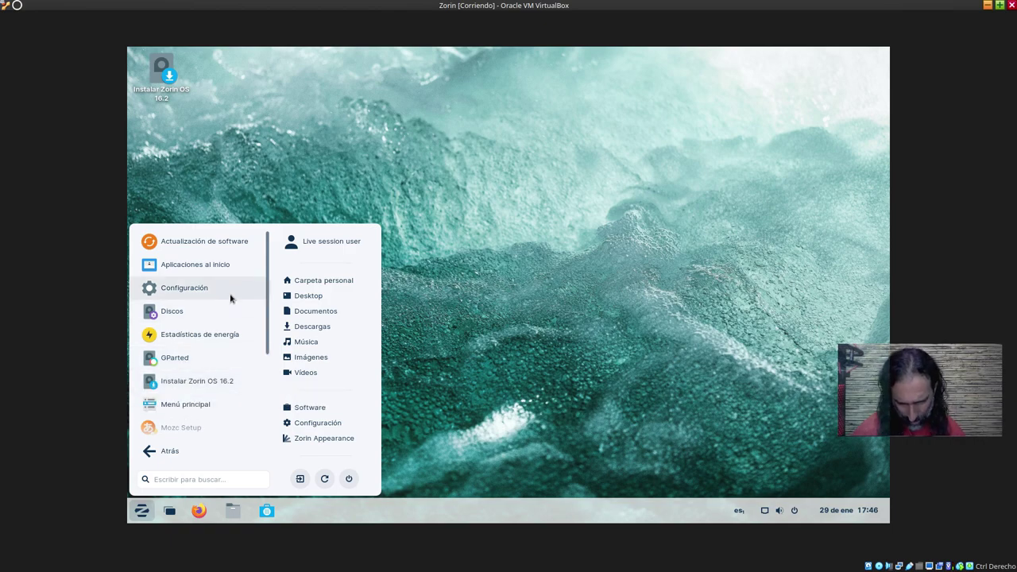
click(184, 407)
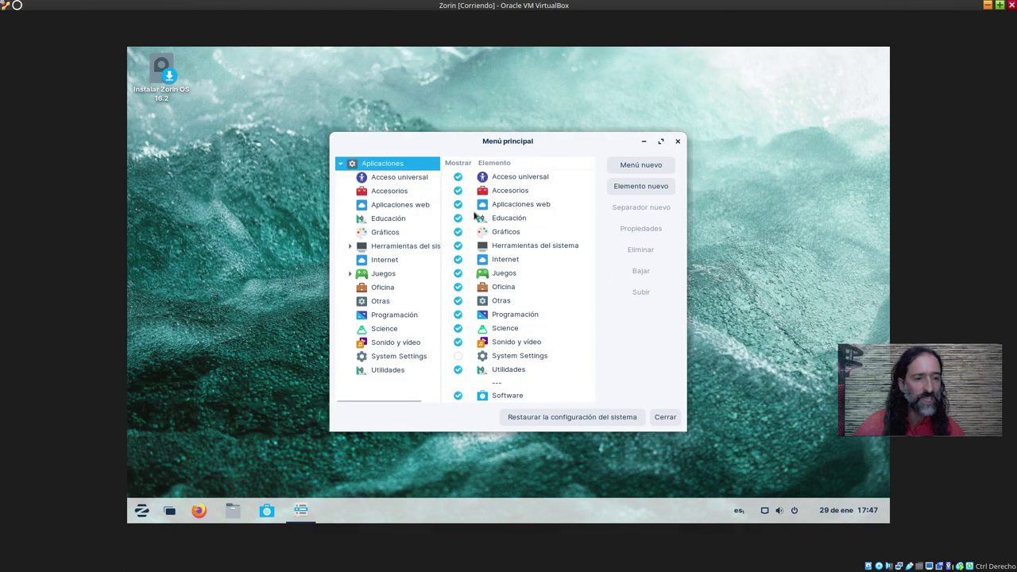
Close the Menú principal editor and scroll the Herramientas del sistema list down to Software
click(140, 513)
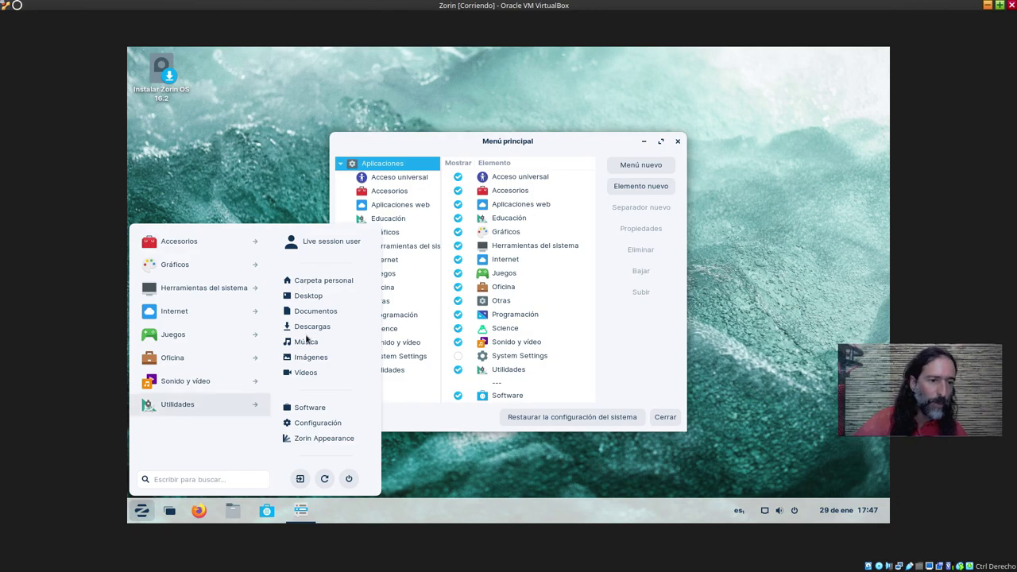
click(677, 143)
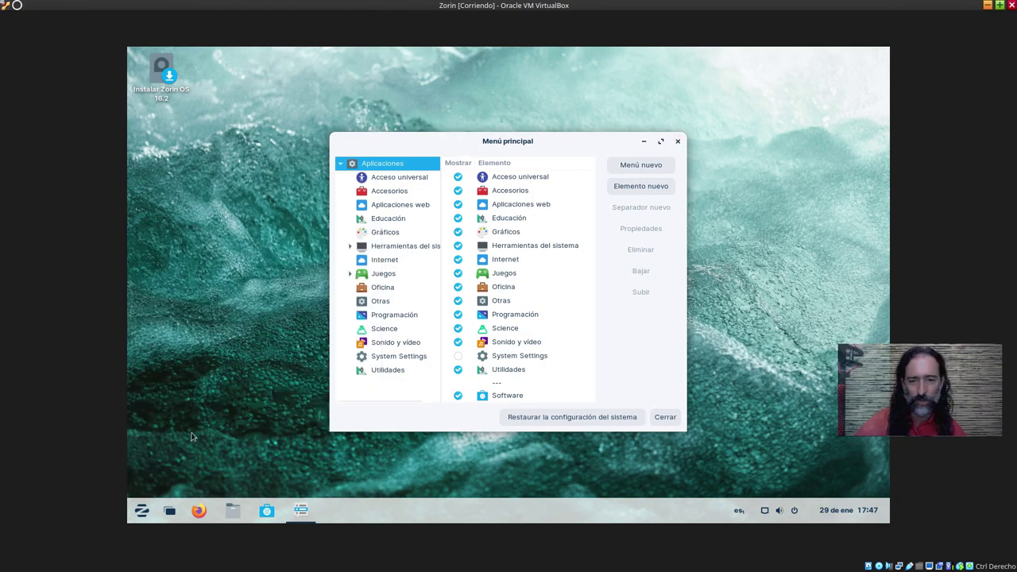
click(678, 143)
click(141, 510)
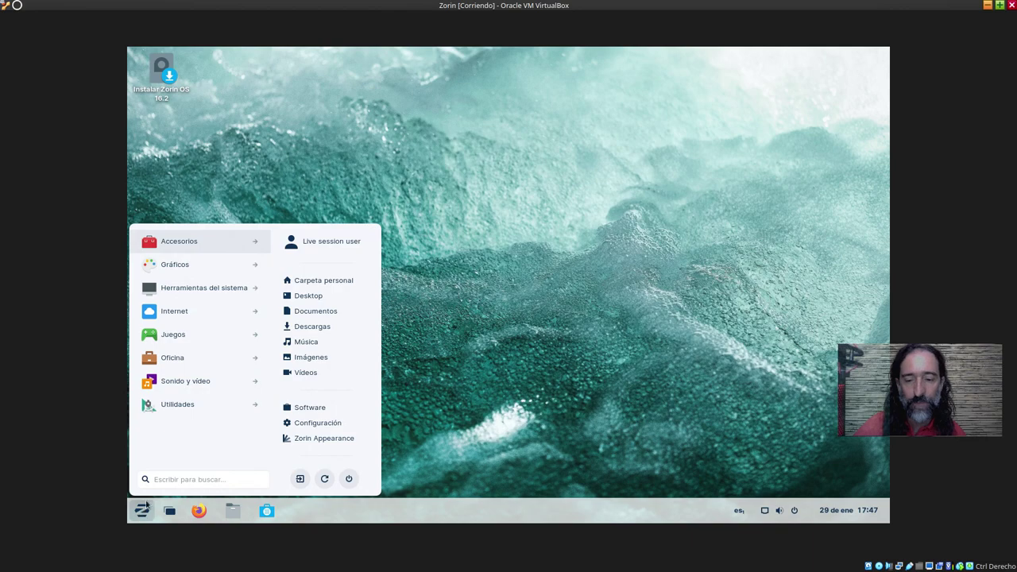
click(191, 288)
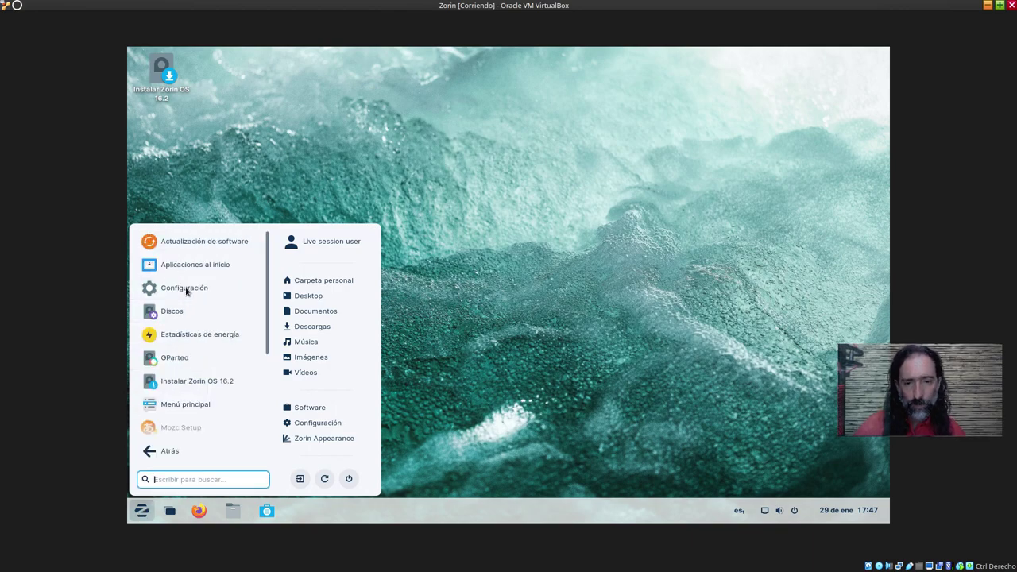
scroll(197, 377, down, 2)
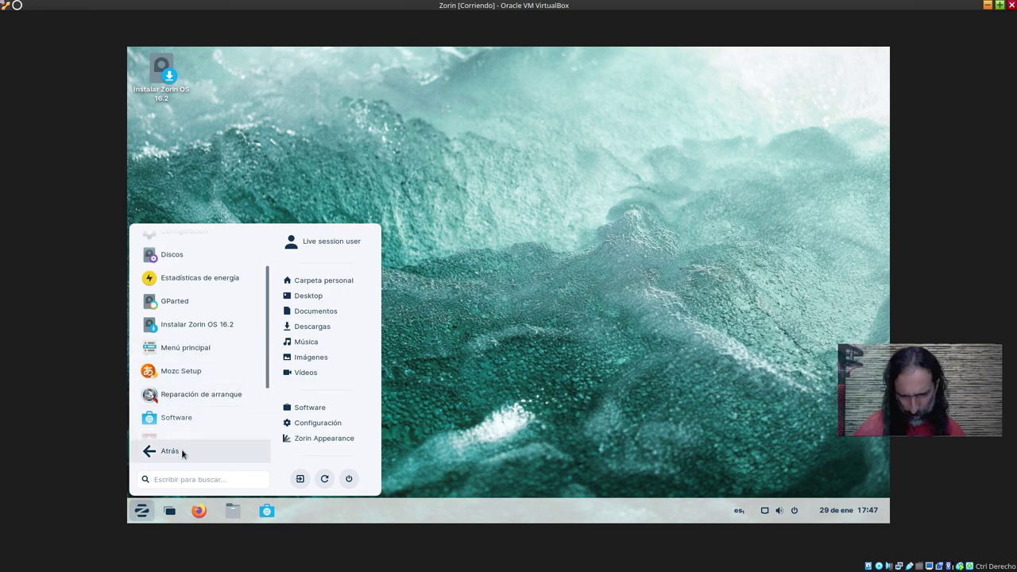
Launch Software, pass its welcome screen with Ir de compras, then close the store
click(178, 419)
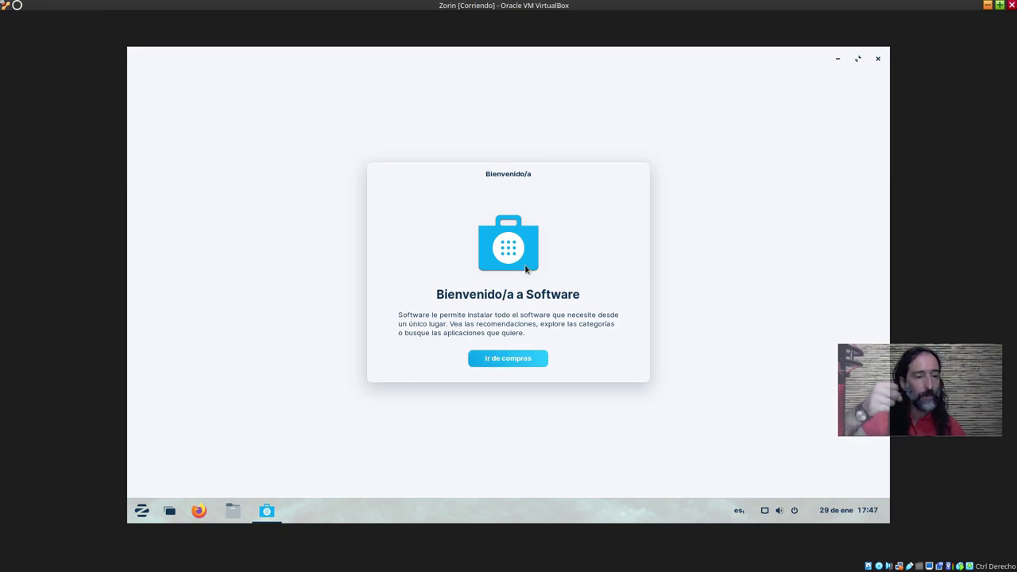
click(514, 363)
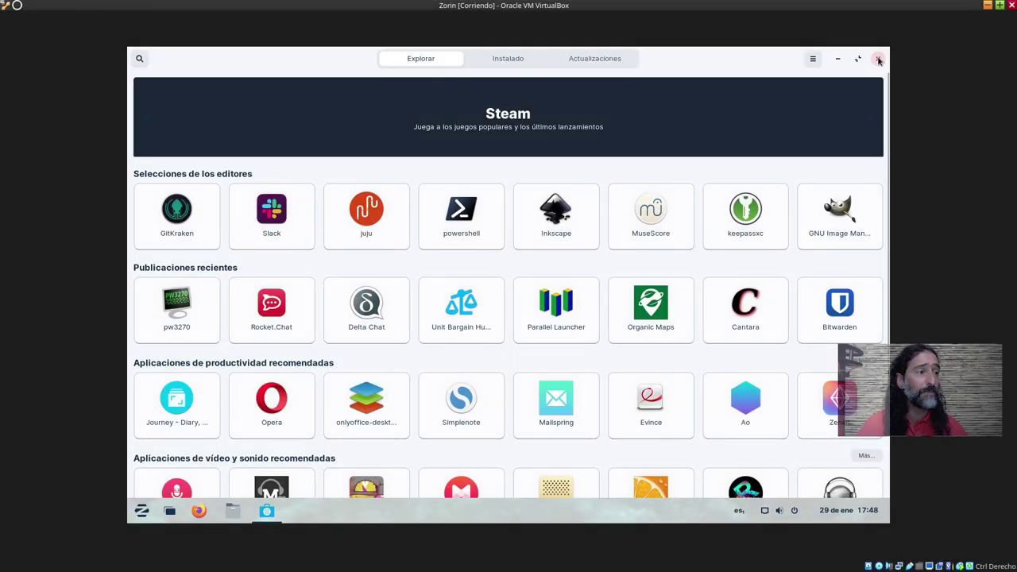
click(879, 61)
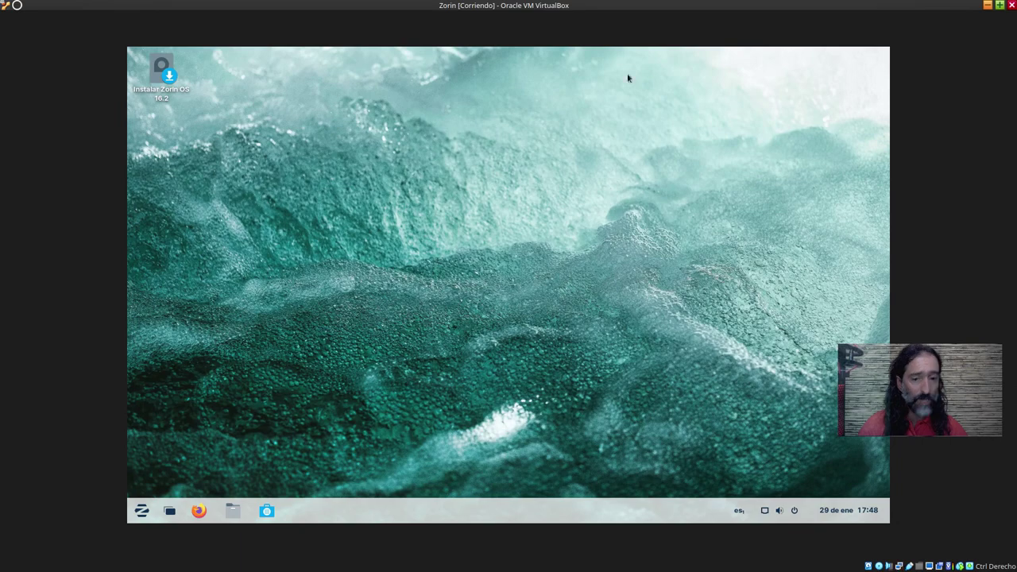
Create TXT.txt on the desktop with the line 'Cómo se instalan programas en Zorin OS.', save, close
right_click(414, 107)
mouse_move(503, 137)
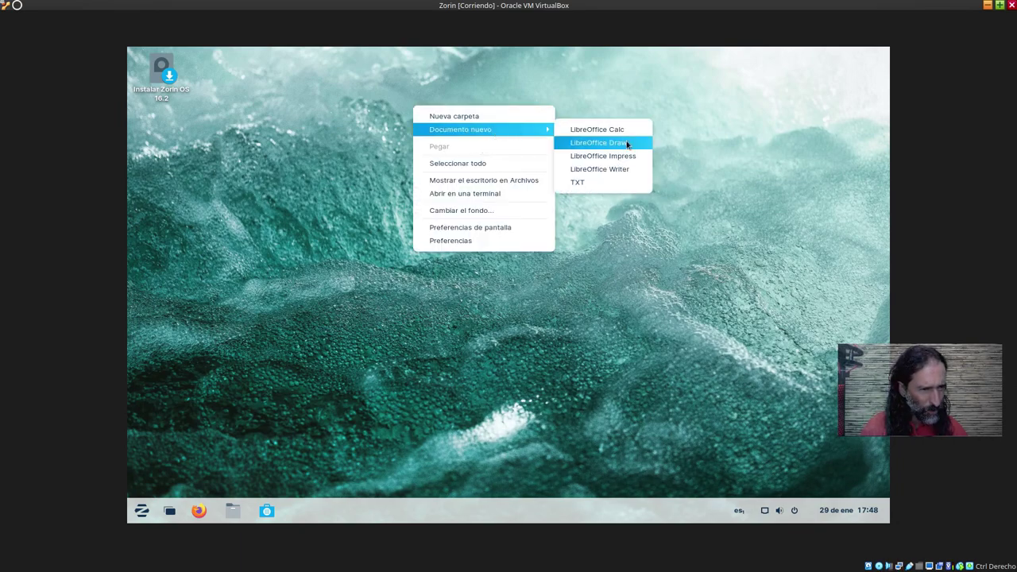
click(624, 183)
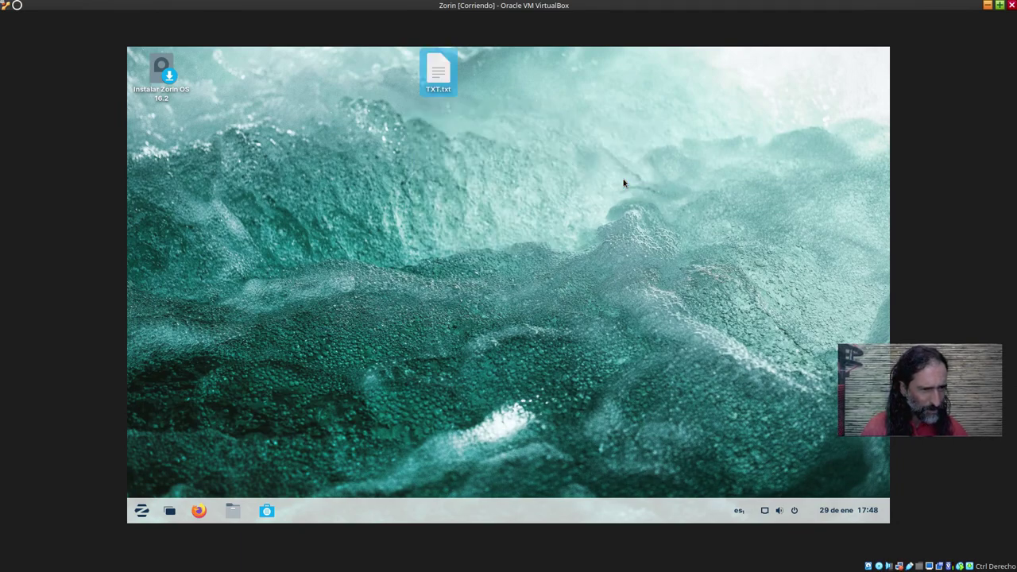
double_click(438, 72)
text(Cómo )
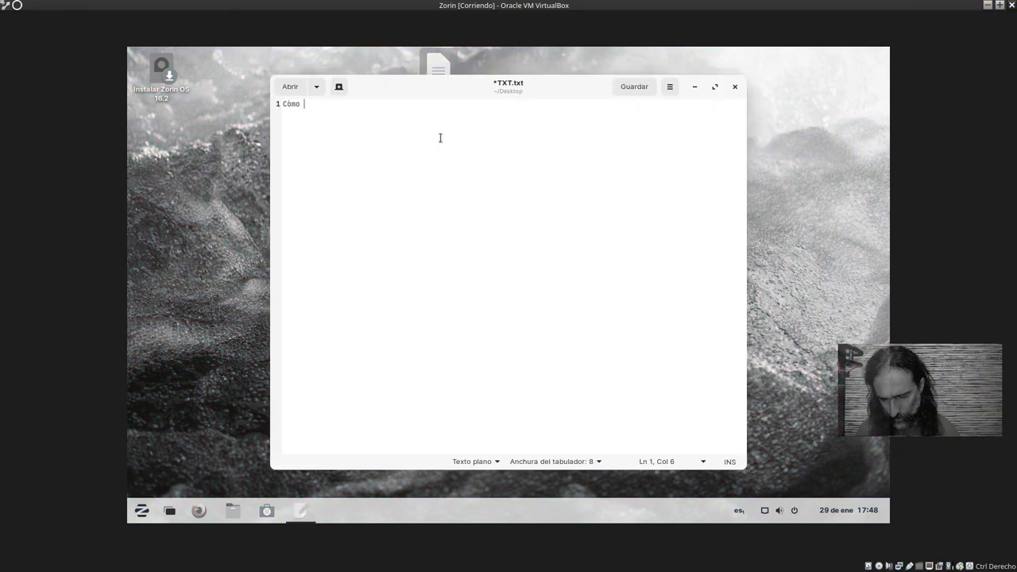
text(se instalan programas en Zorin OS.)
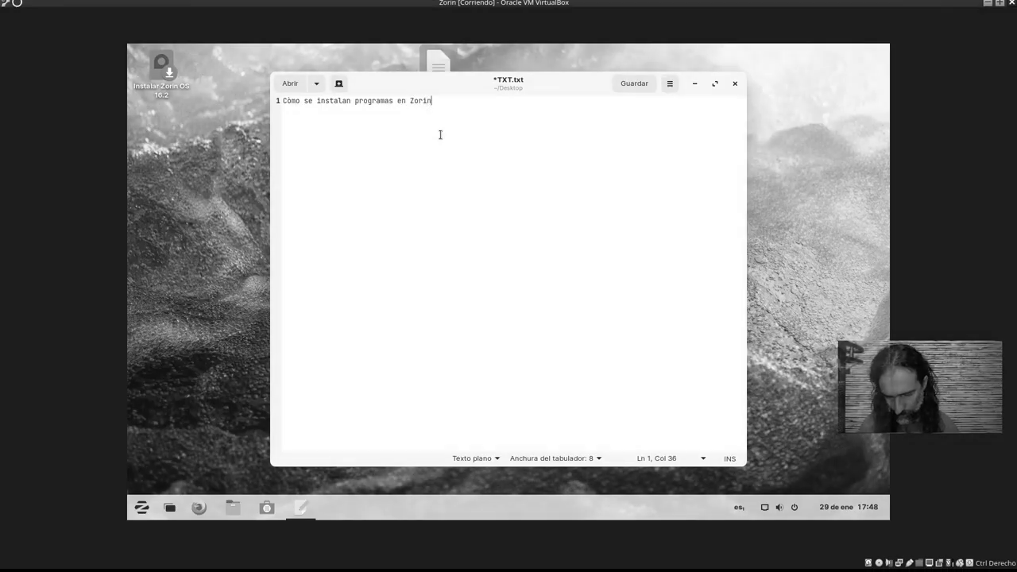
key(Return)
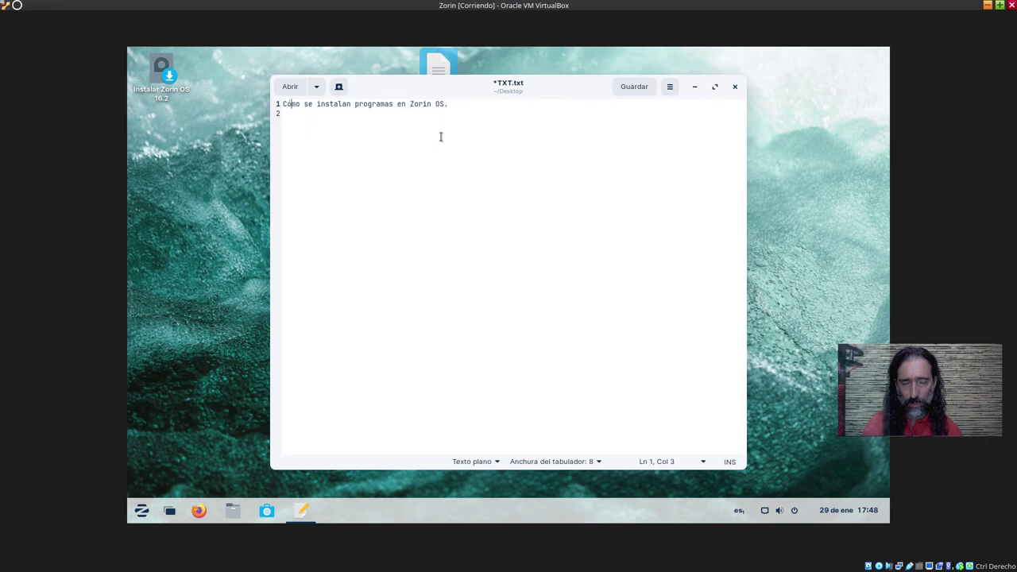
key(BackSpace)
click(628, 87)
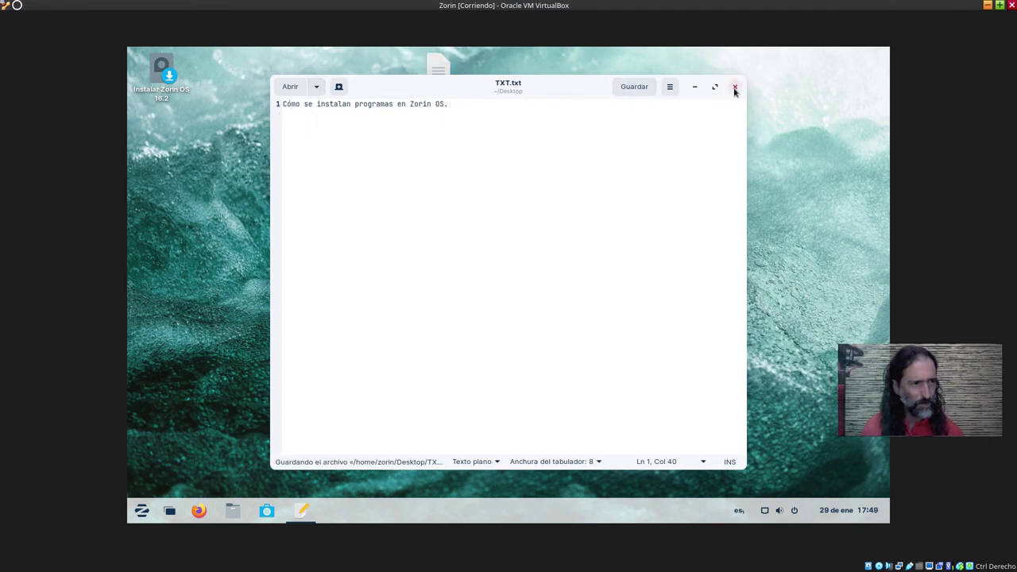
key(ctrl+w)
Rename TXT.txt to Para hacer.txt and move it to the top centre of the desktop
click(438, 73)
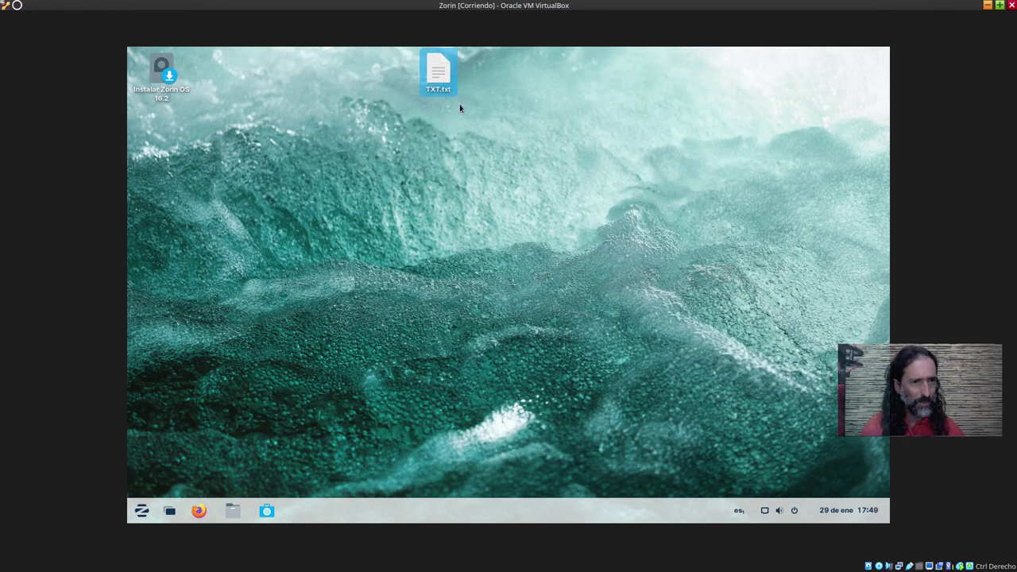
key(F2)
text(Para hac)
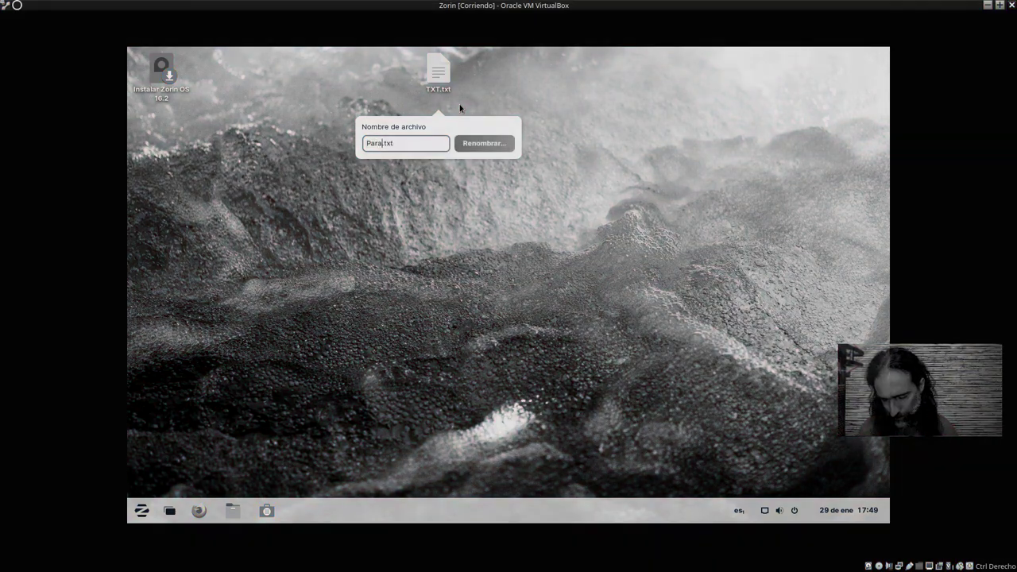
text(er)
key(Return)
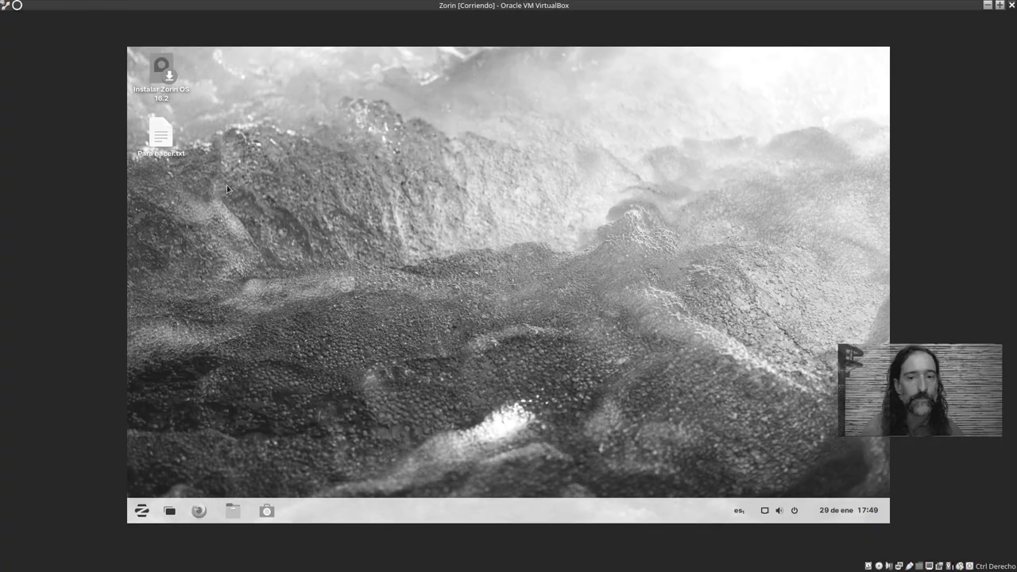
drag(164, 137, 515, 72)
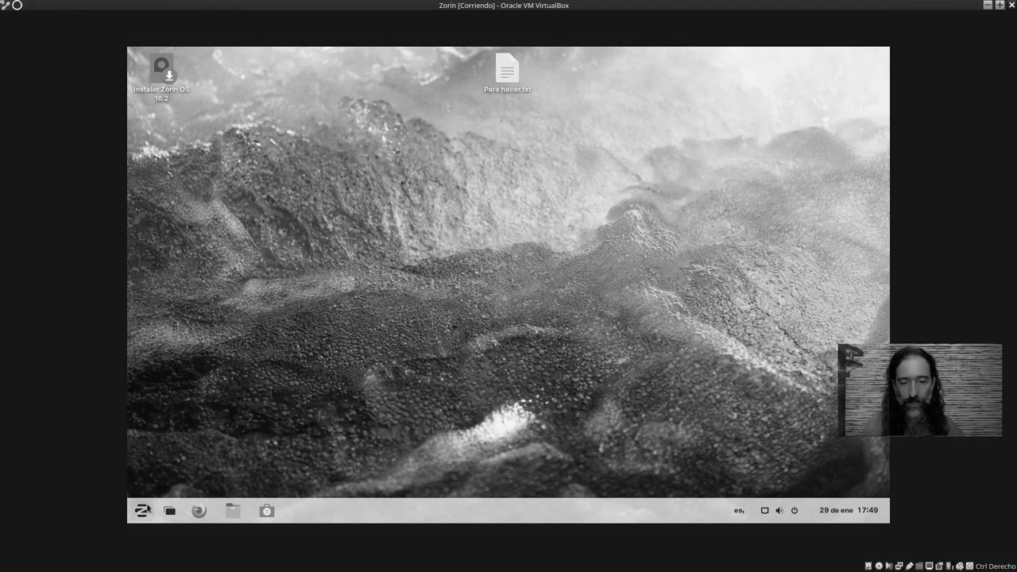
click(142, 510)
Open Configuración and find the Región e idioma page by searching 'tecla'
text(tecla)
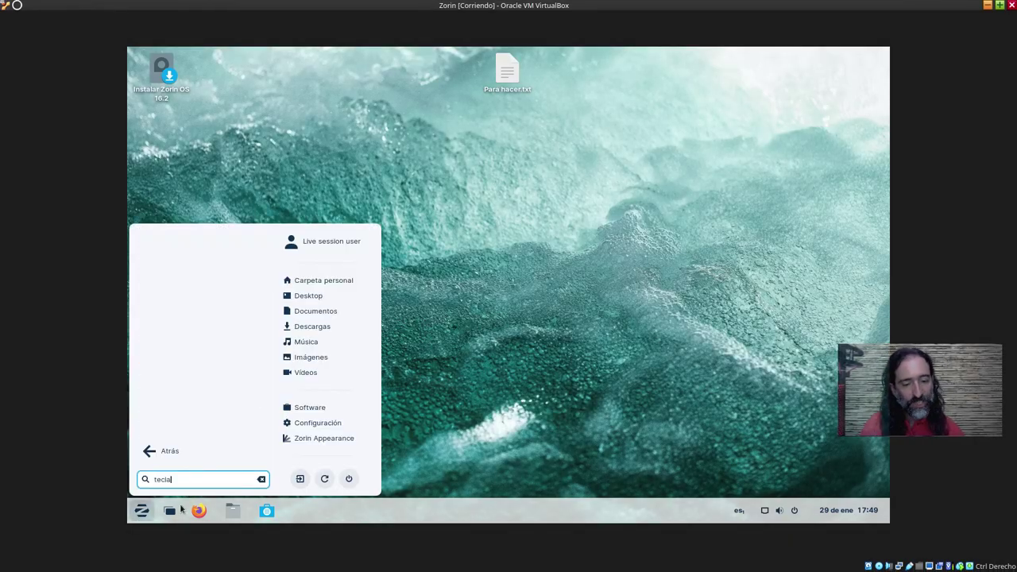
click(334, 425)
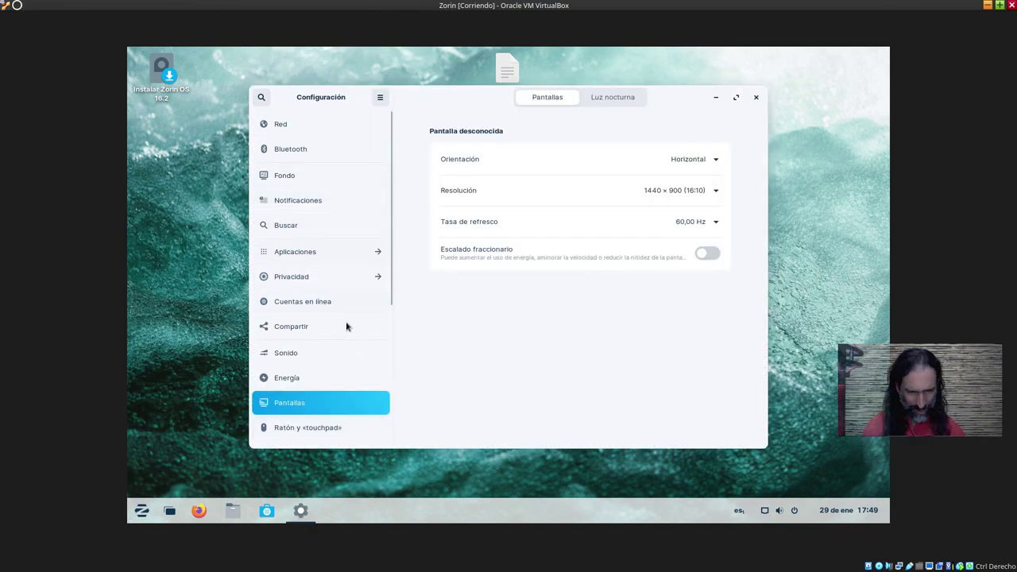
click(262, 98)
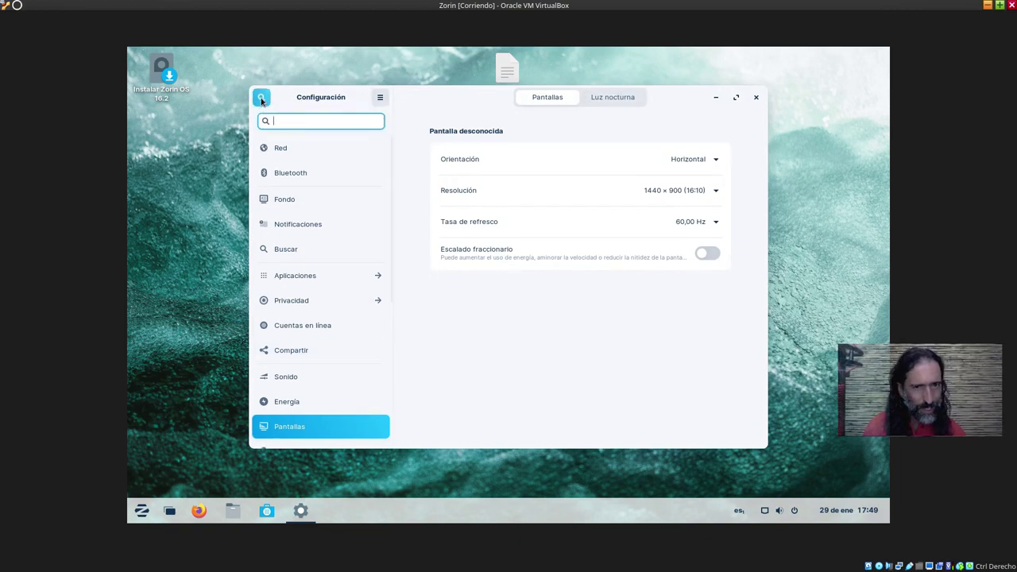
text(tecla)
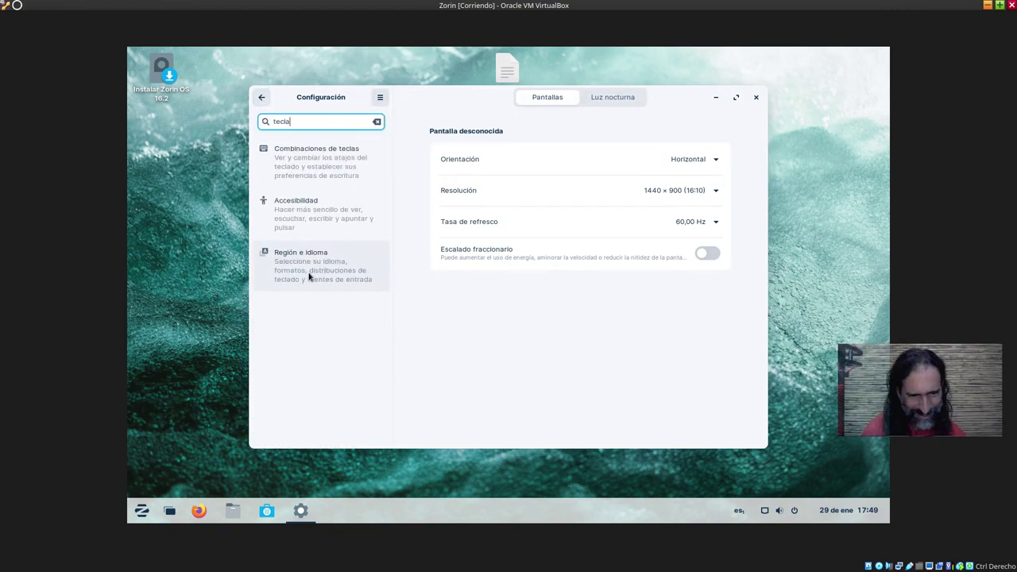
click(322, 278)
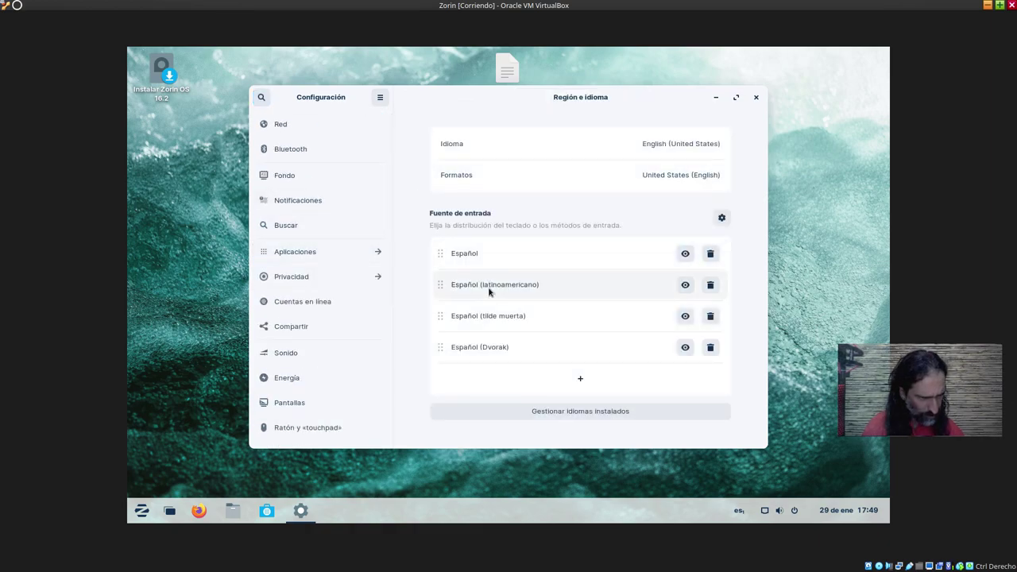
Switch the active keyboard layout to Español (latinoamericano) from the taskbar layout menu
click(738, 512)
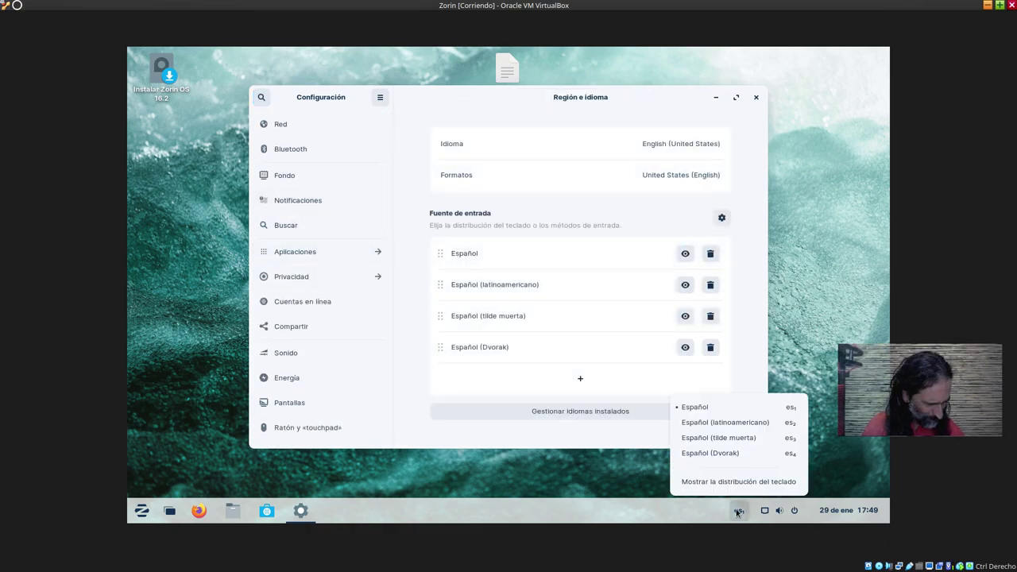
click(752, 428)
double_click(507, 71)
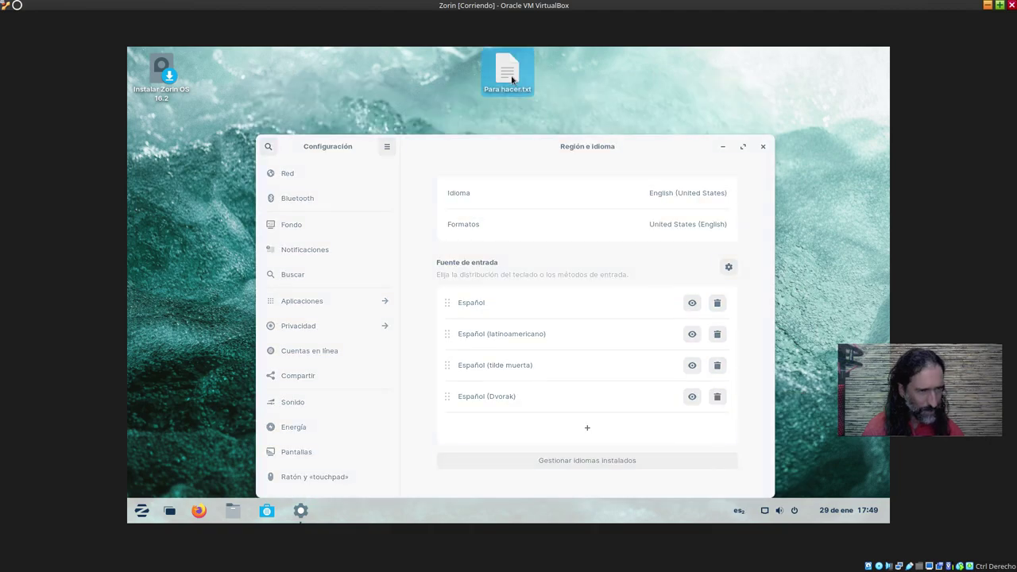
Start a new second line in Para hacer.txt and glance at the editor's About information
click(458, 106)
key(Return)
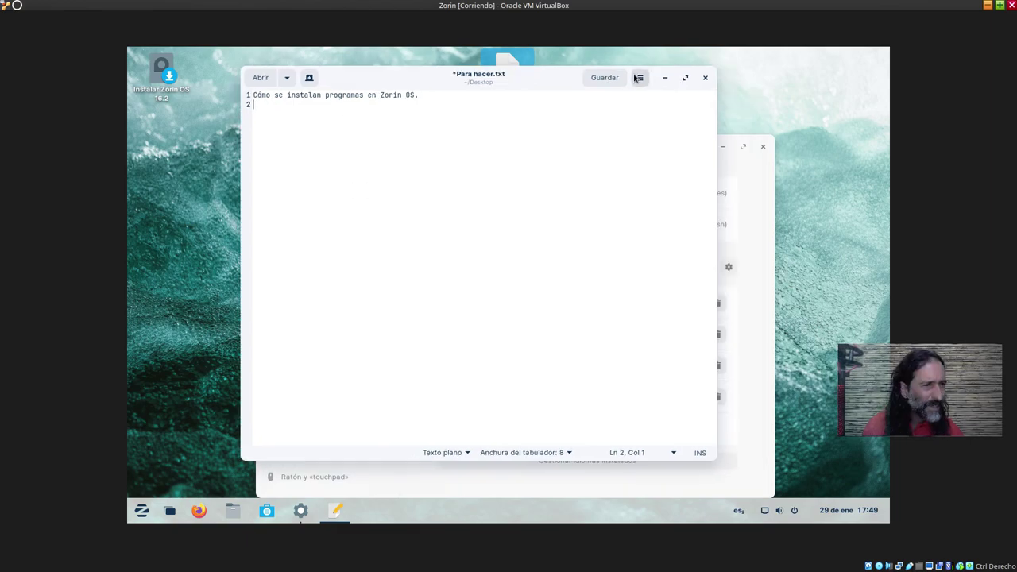
click(640, 77)
click(613, 315)
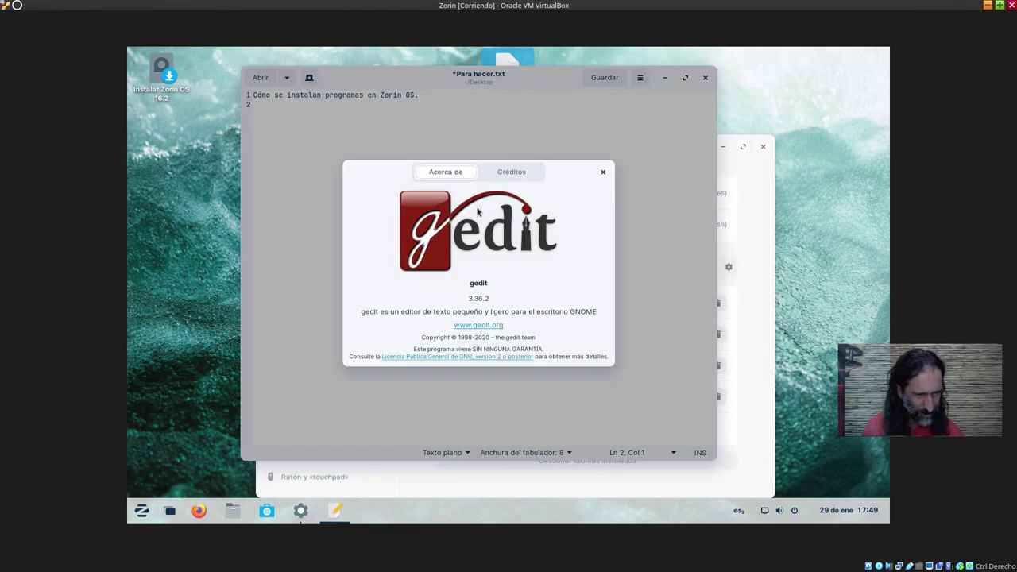
click(604, 172)
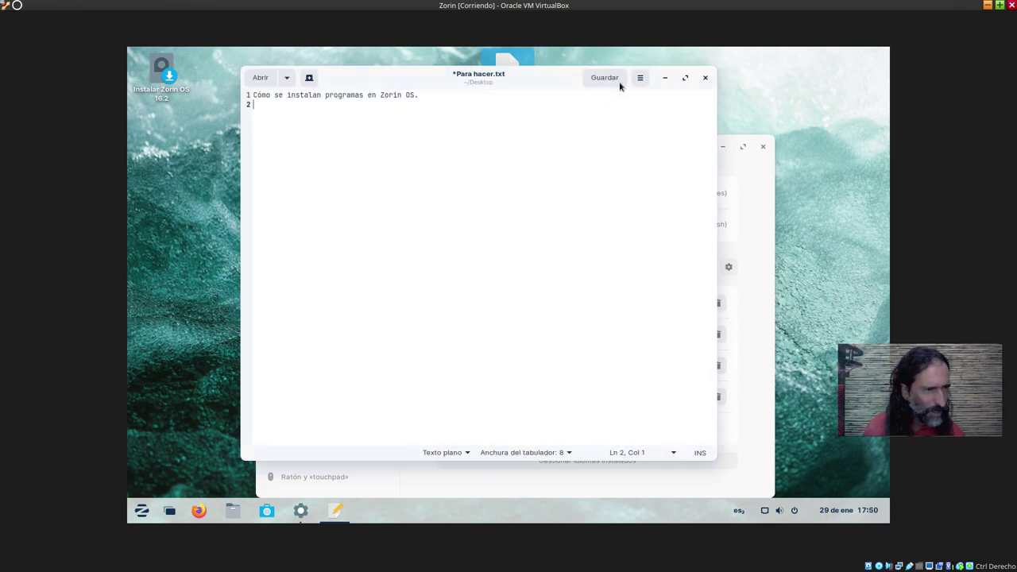
Set the editor font size to 20 under Preferencias > Tipografías y colores
click(639, 77)
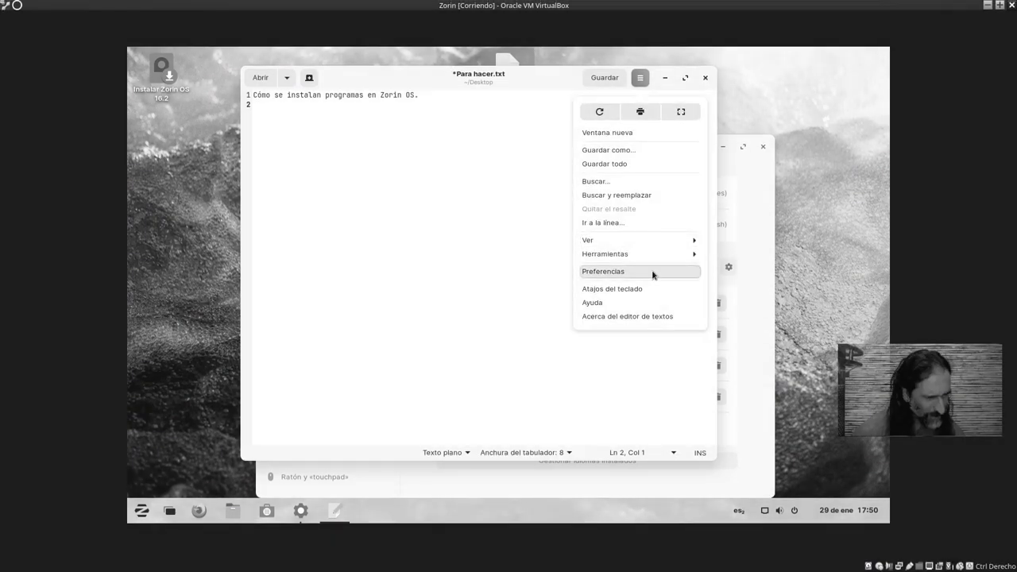
click(654, 271)
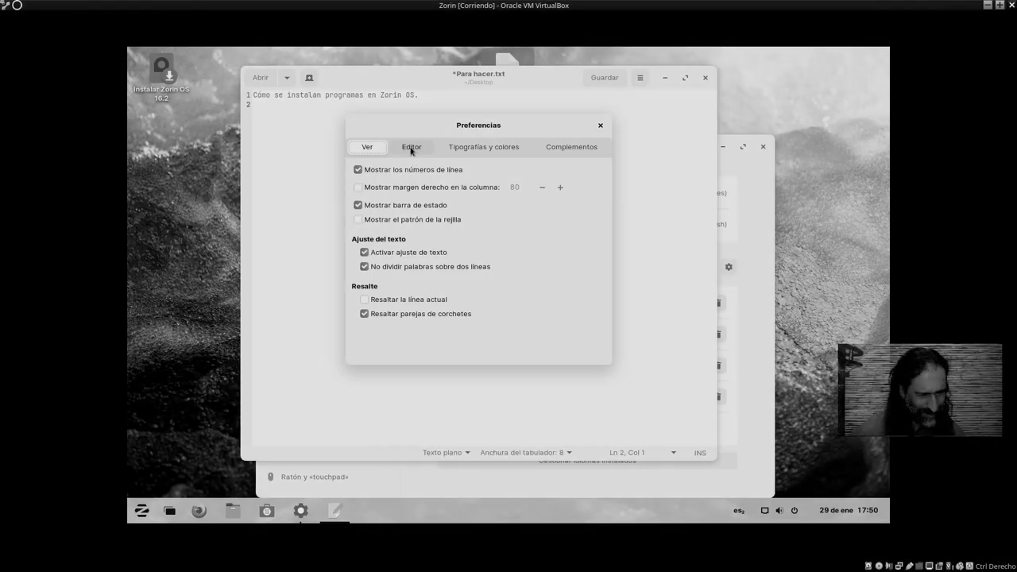
click(411, 148)
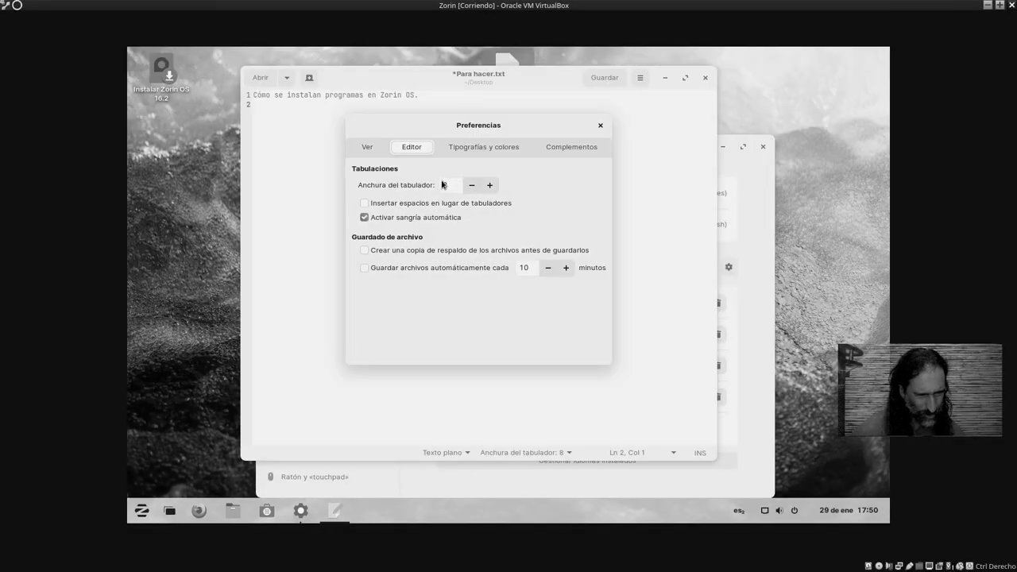
click(493, 149)
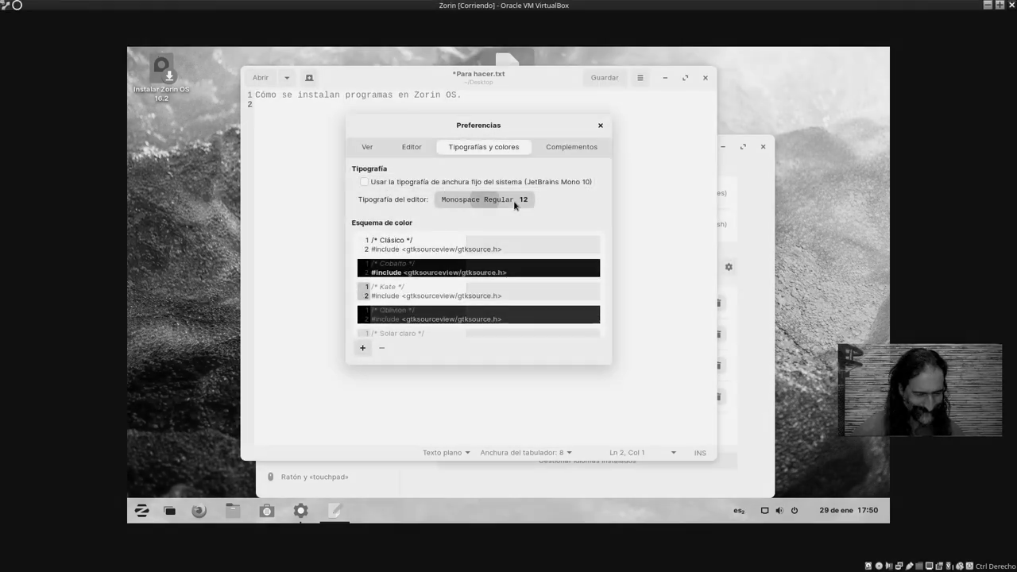
click(500, 200)
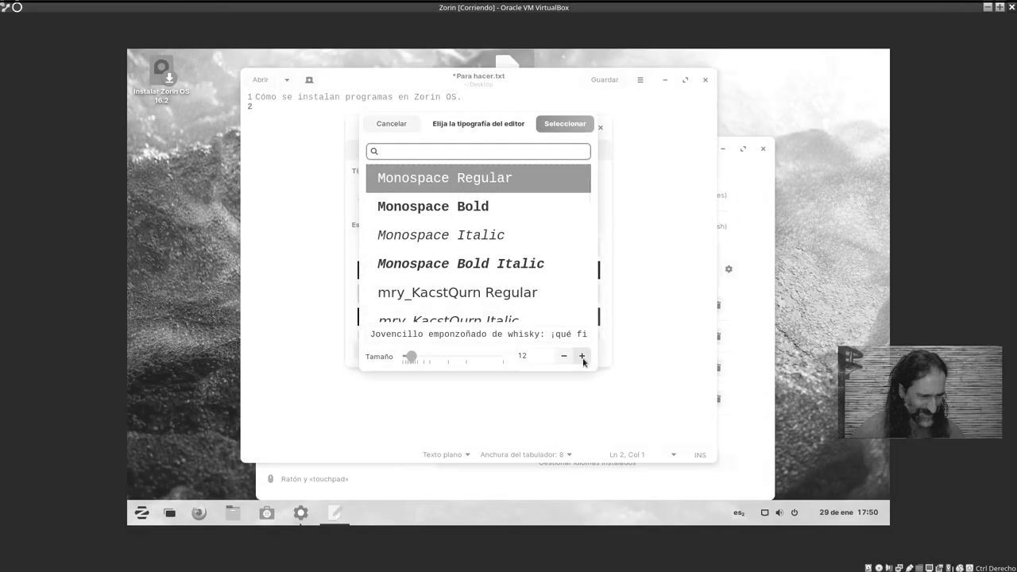
click(582, 354)
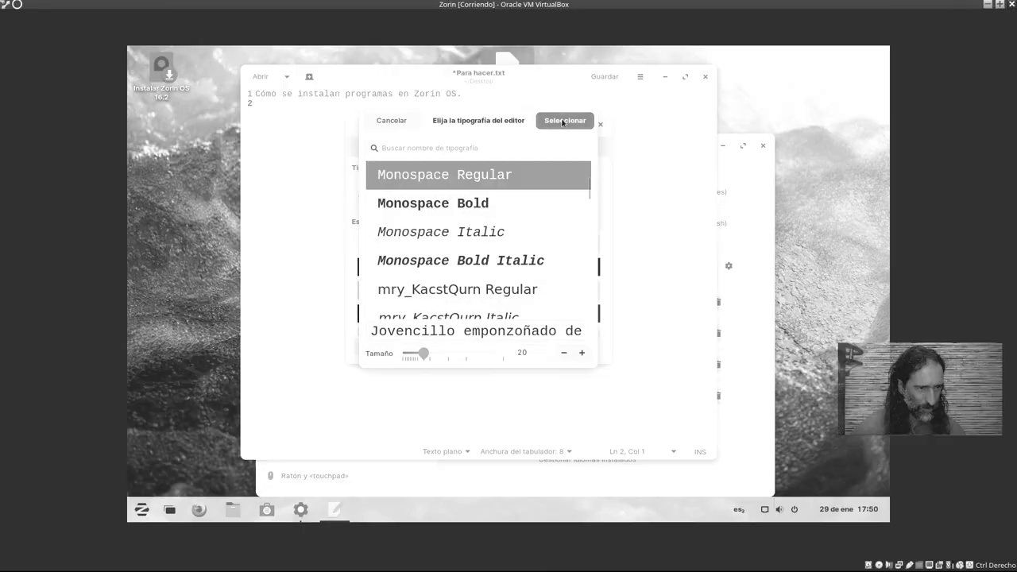
click(565, 121)
click(597, 77)
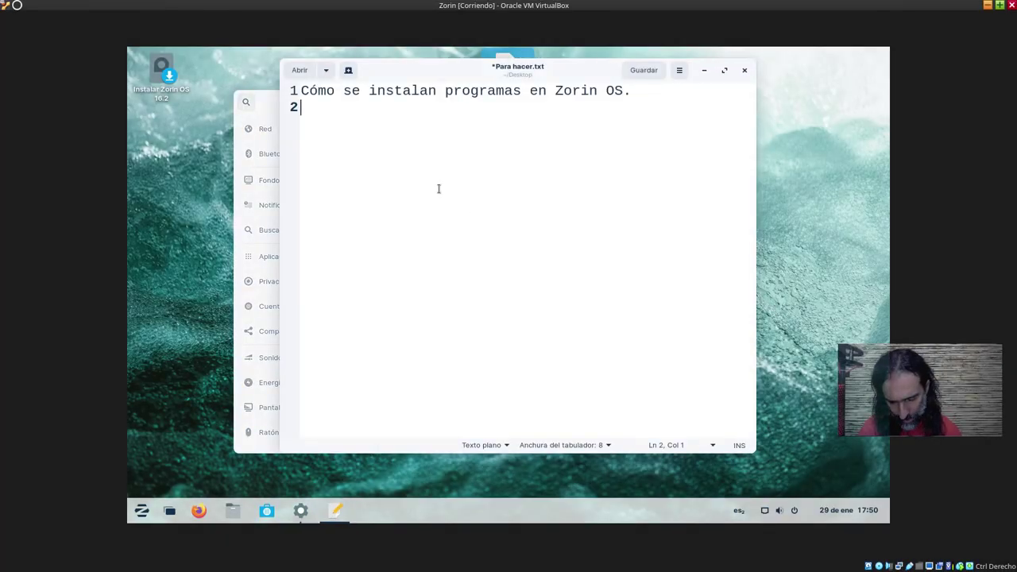
Type the test characters 'óñ@@', save the note and close the editor
text(ó)
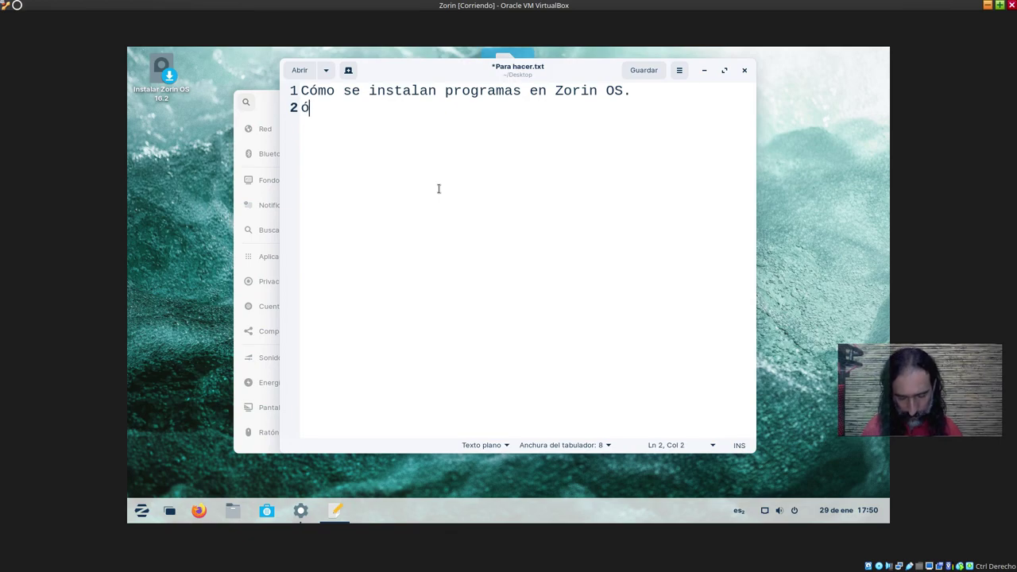
text(ñ@@)
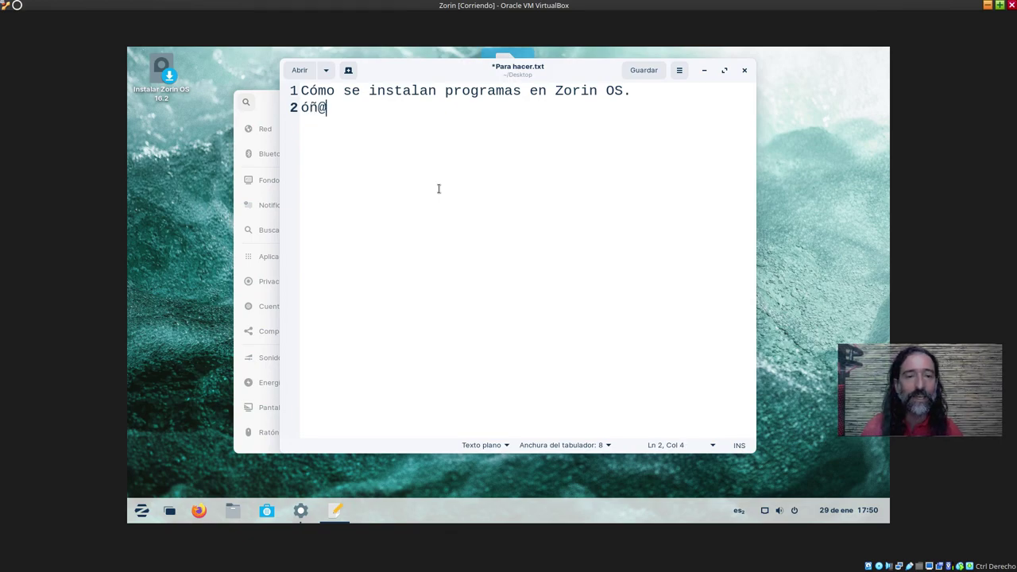
click(644, 70)
click(744, 70)
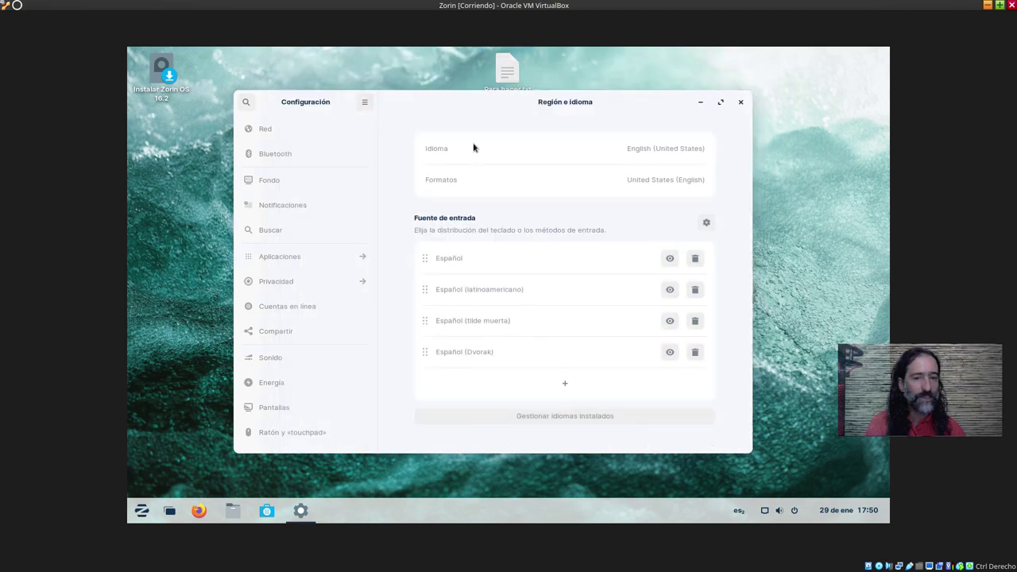
Remove the Español, Español (tilde muerta) and Español (Dvorak) input sources
click(694, 260)
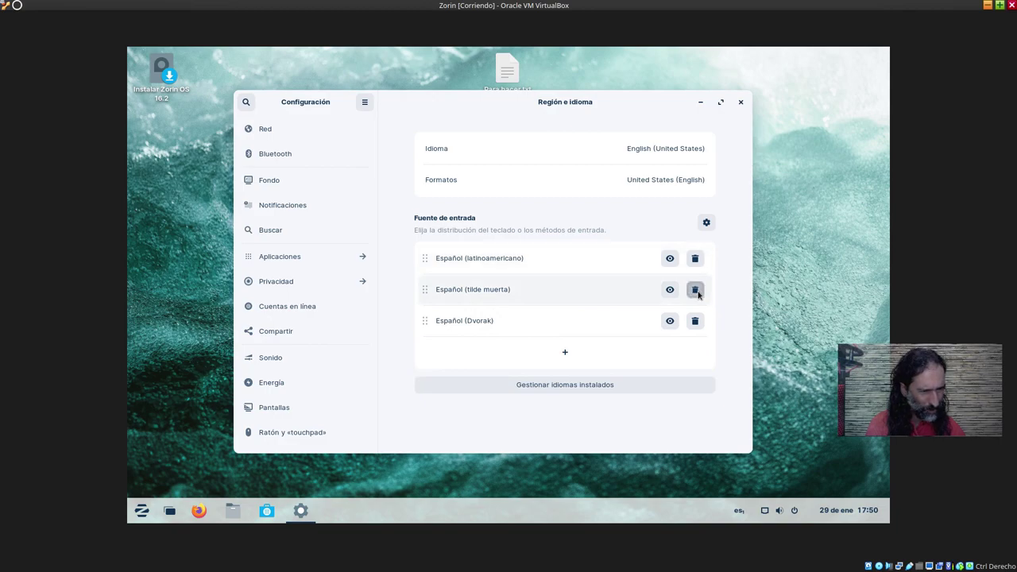
click(697, 291)
click(697, 291)
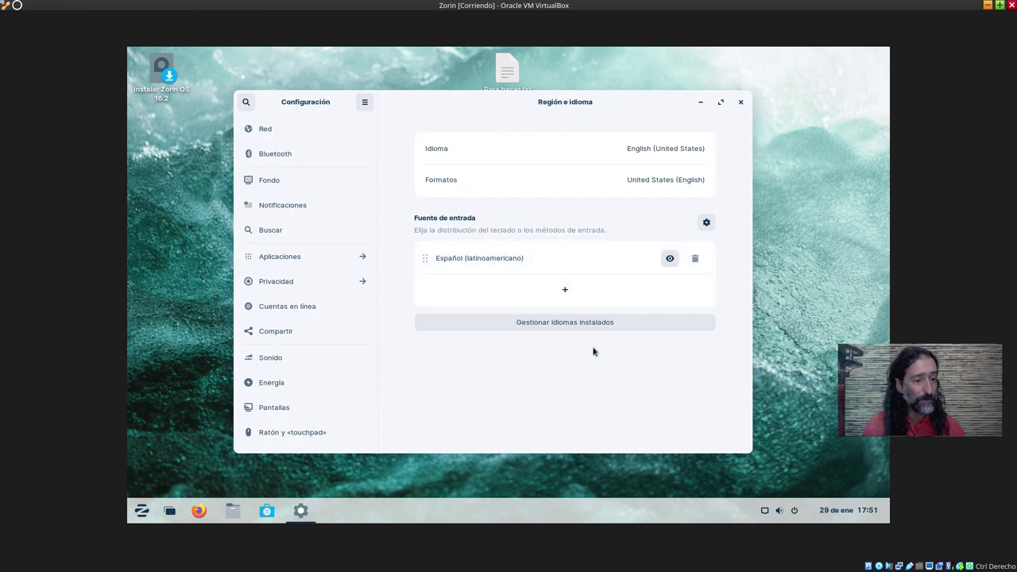
Add the Italiano (Italia) keyboard layout, preview it, then remove it again
click(566, 292)
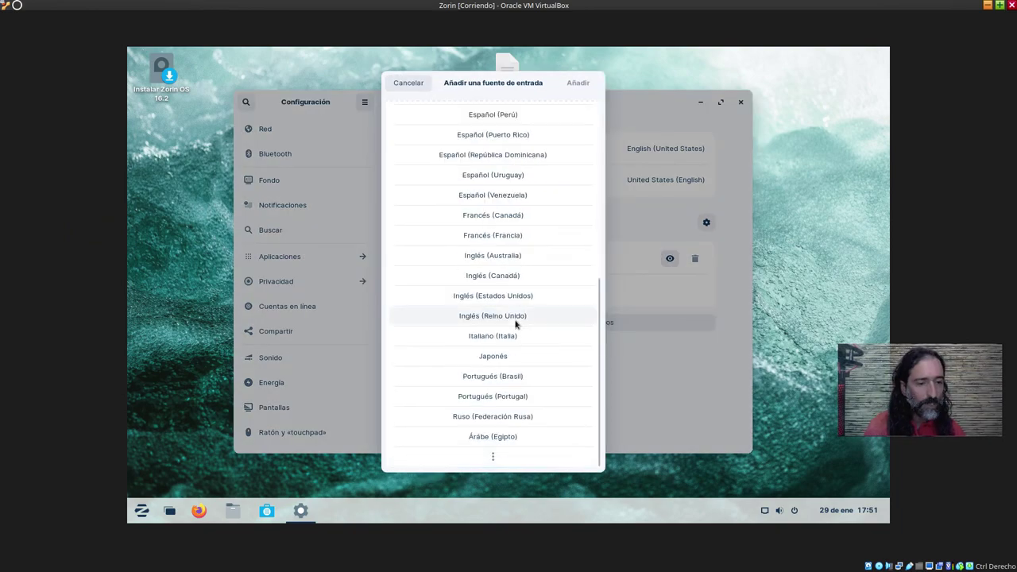
click(509, 338)
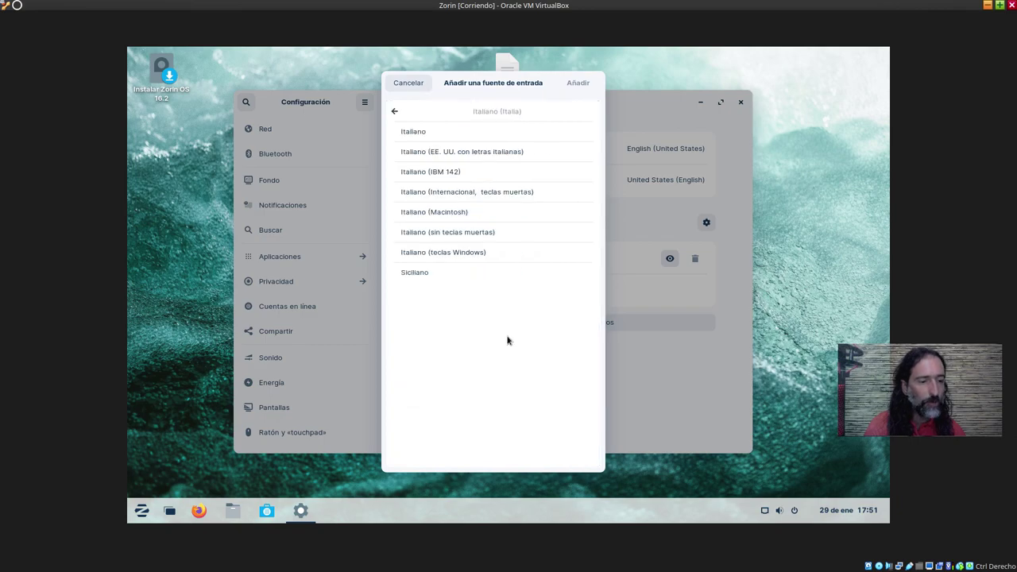
click(447, 137)
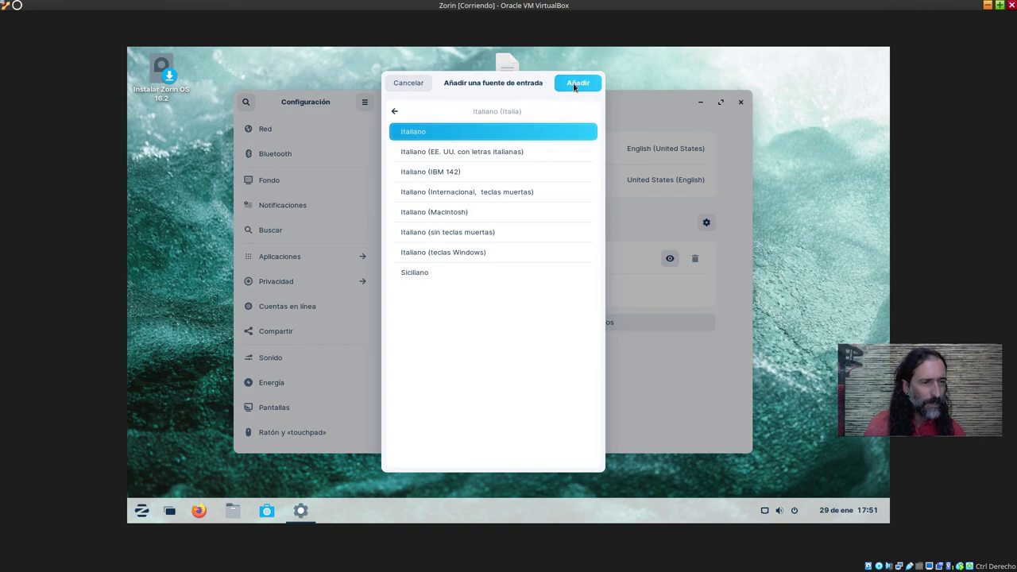
click(578, 83)
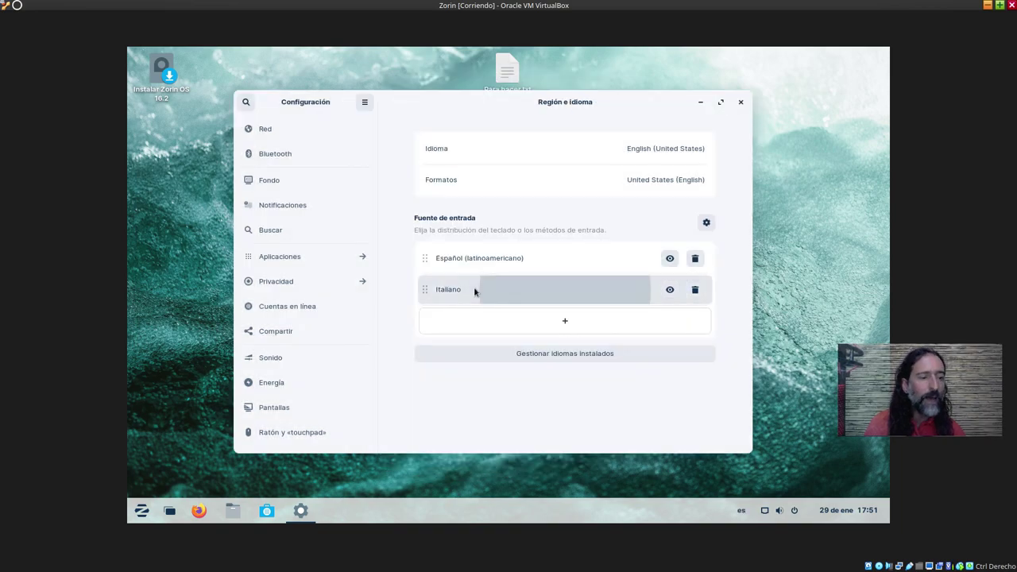
click(670, 290)
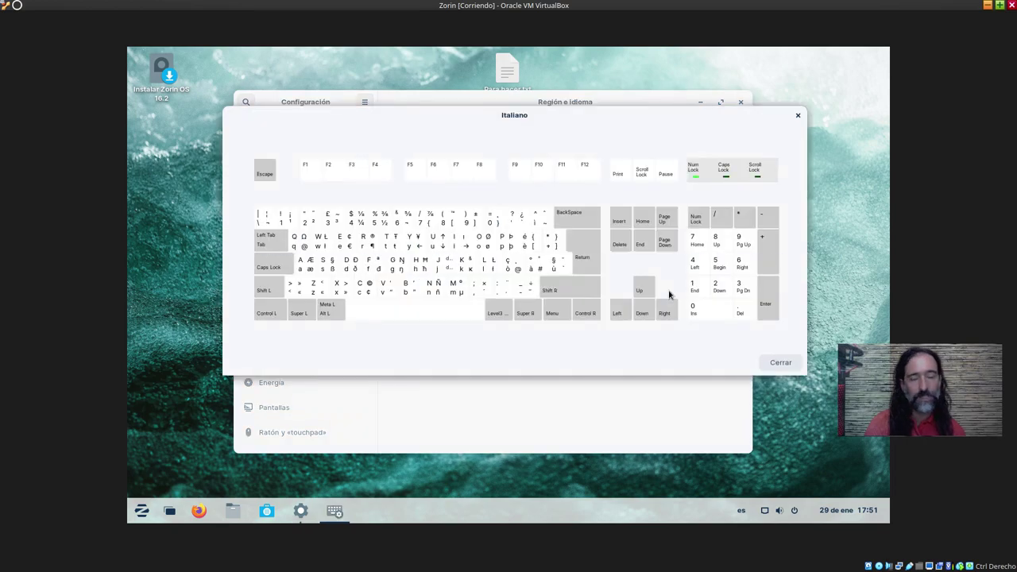
click(798, 116)
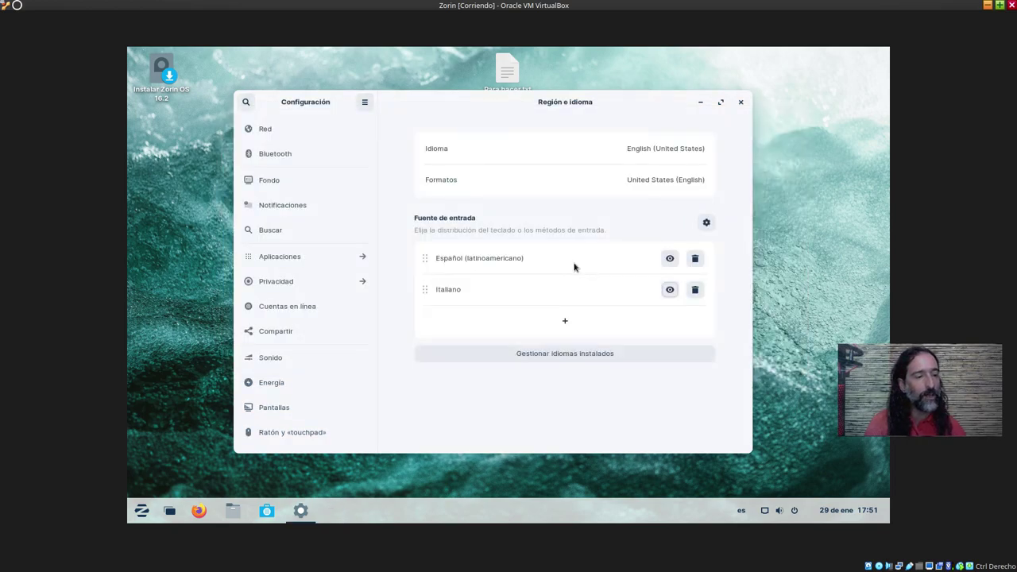
click(695, 290)
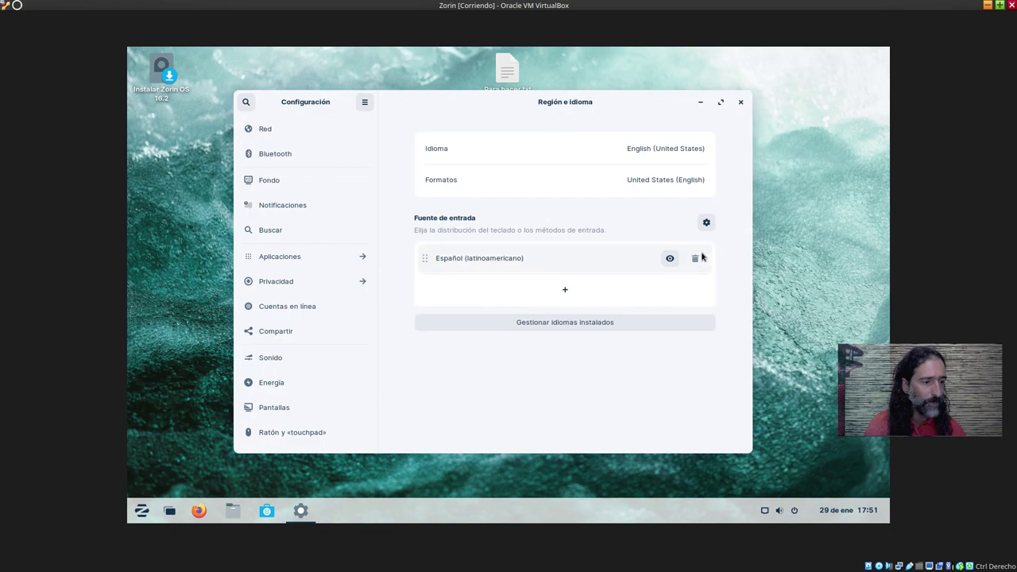
Preview the Español (latinoamericano) layout, close Settings and bring up the application menu
click(669, 260)
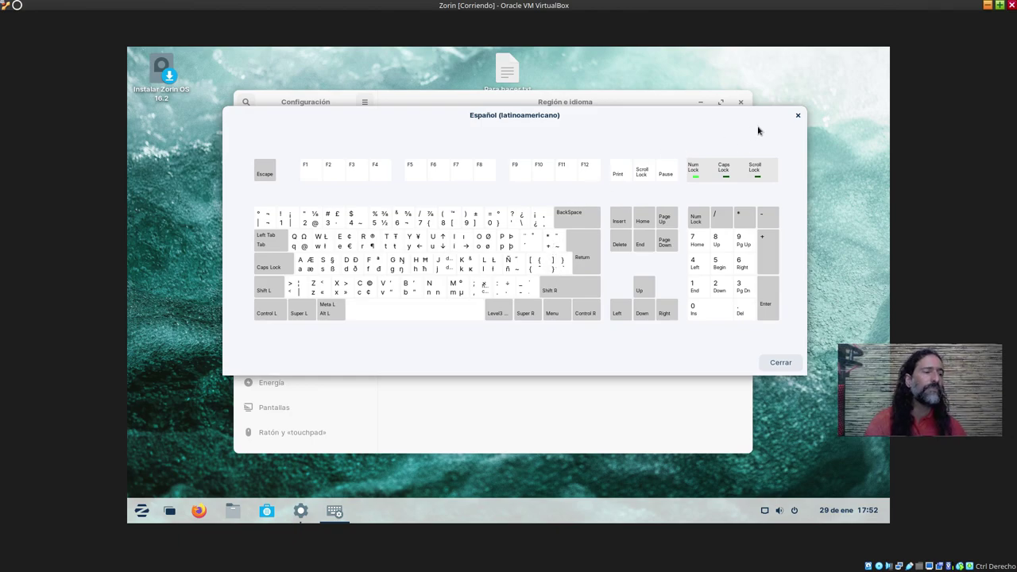
click(795, 117)
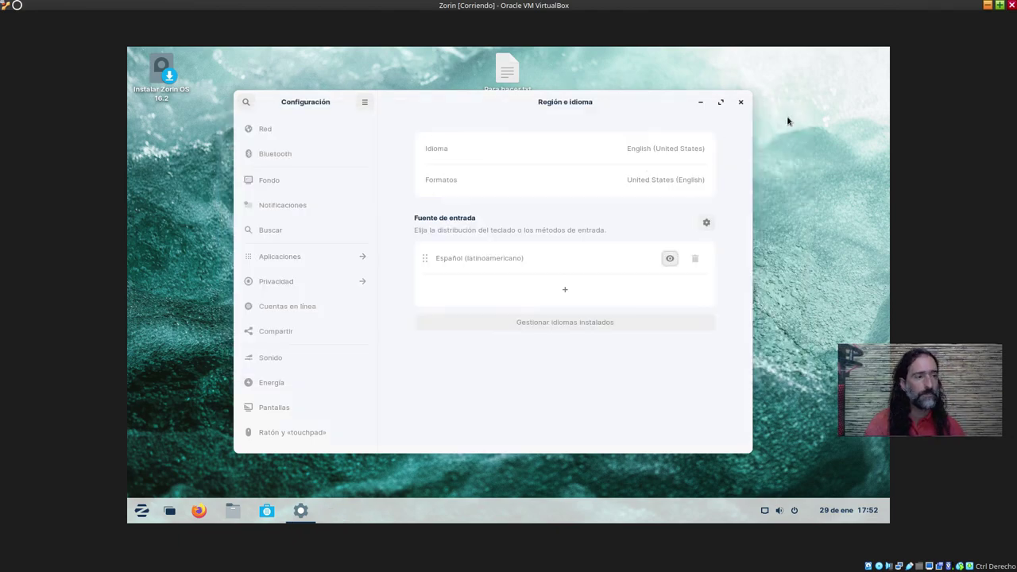
click(740, 102)
click(143, 512)
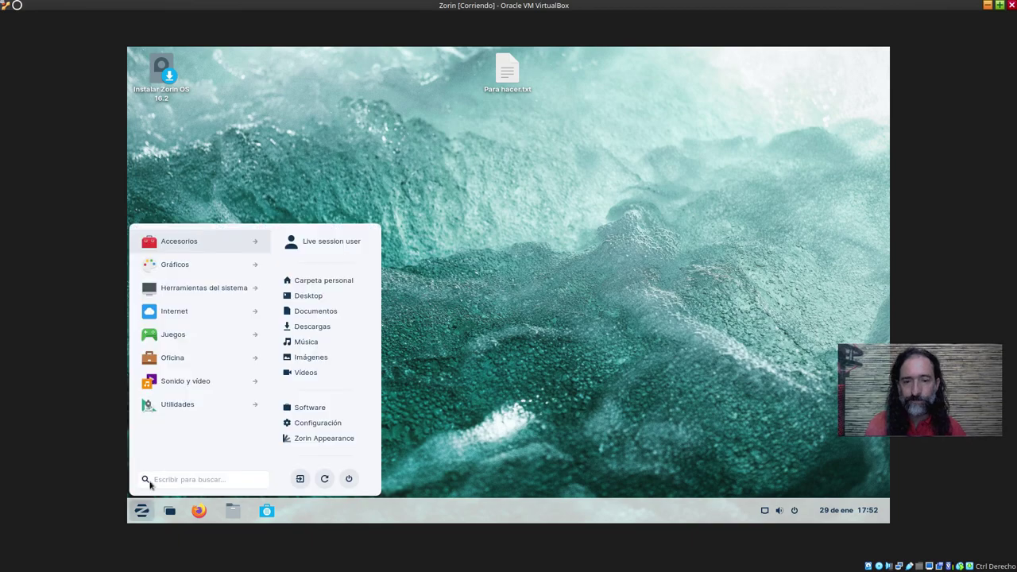
Launch Firefox from the Internet category and maximize its window
click(195, 311)
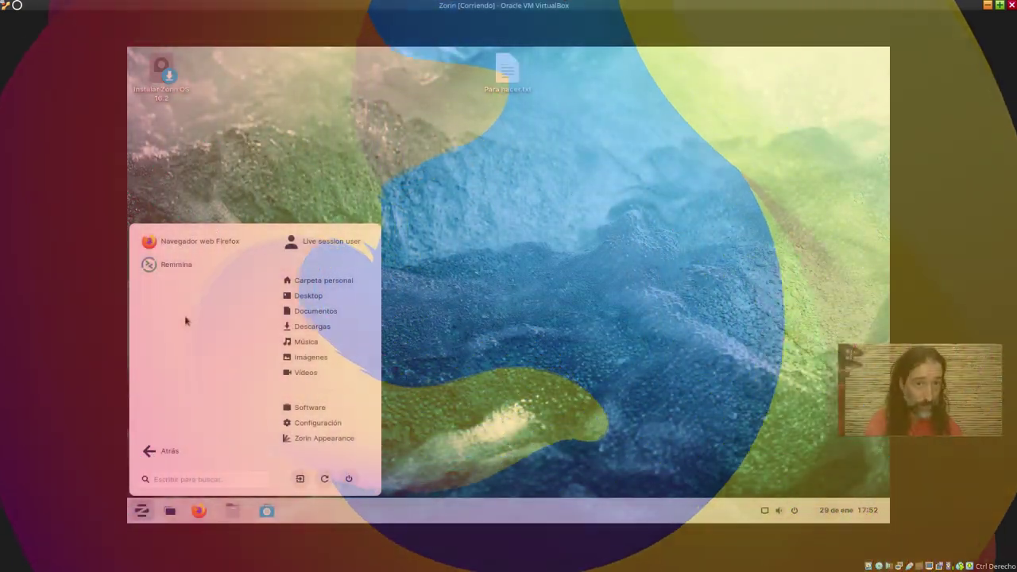
click(189, 240)
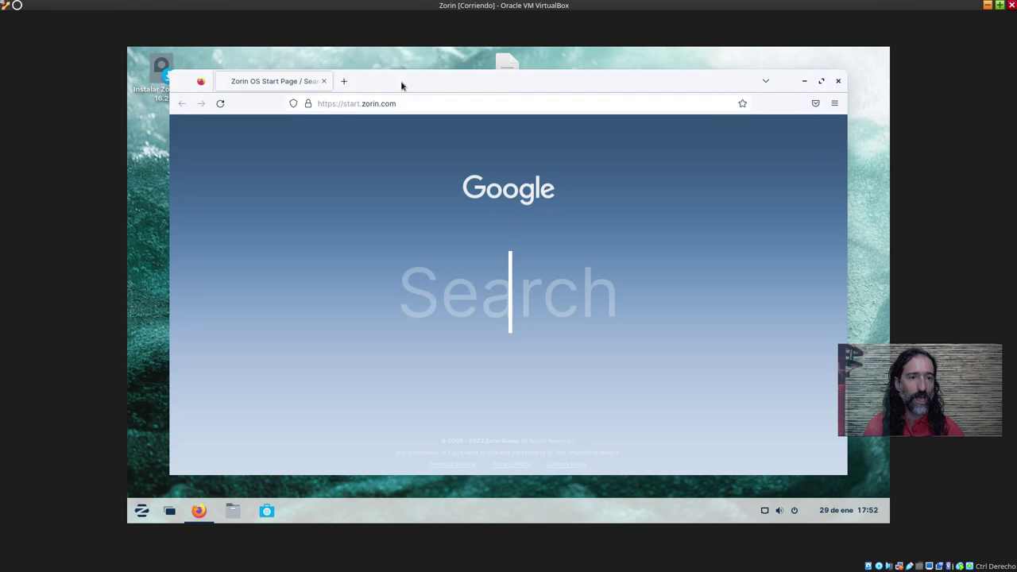
double_click(401, 84)
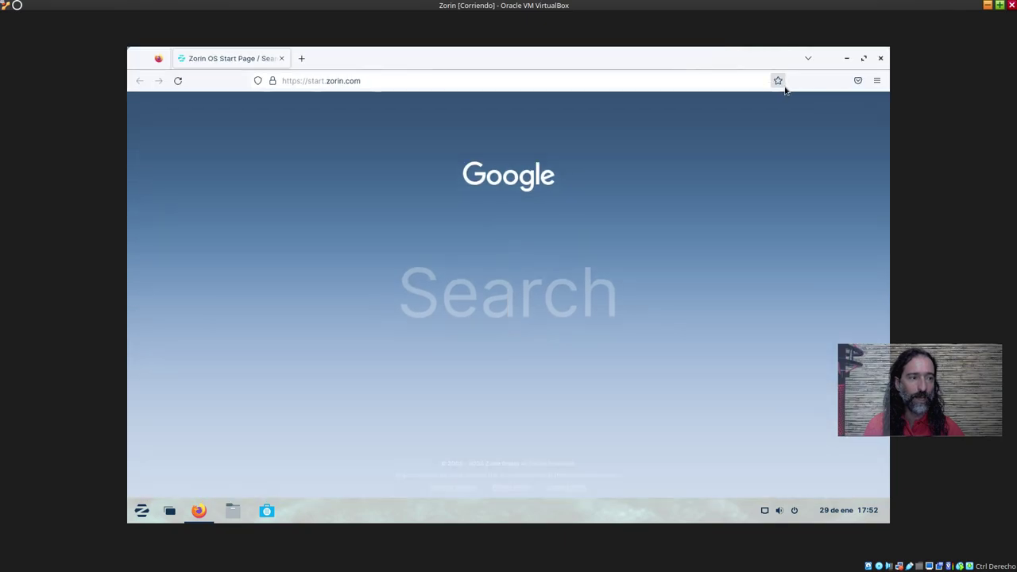
Search YouTube for 'locos por linux', open the Locos por Linux channel, then close Firefox
click(389, 83)
click(298, 105)
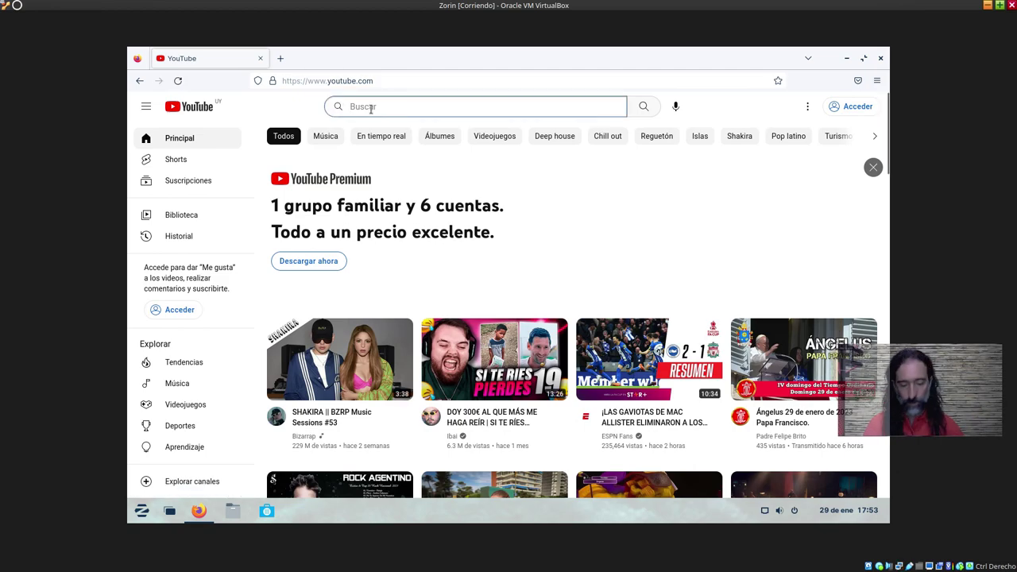
text(locos por linux)
key(Return)
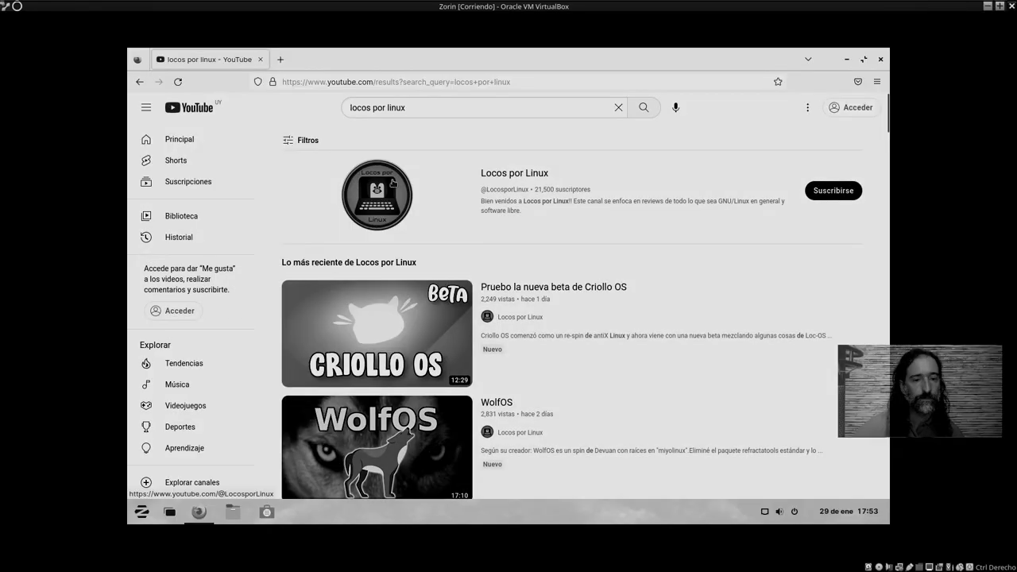
click(393, 182)
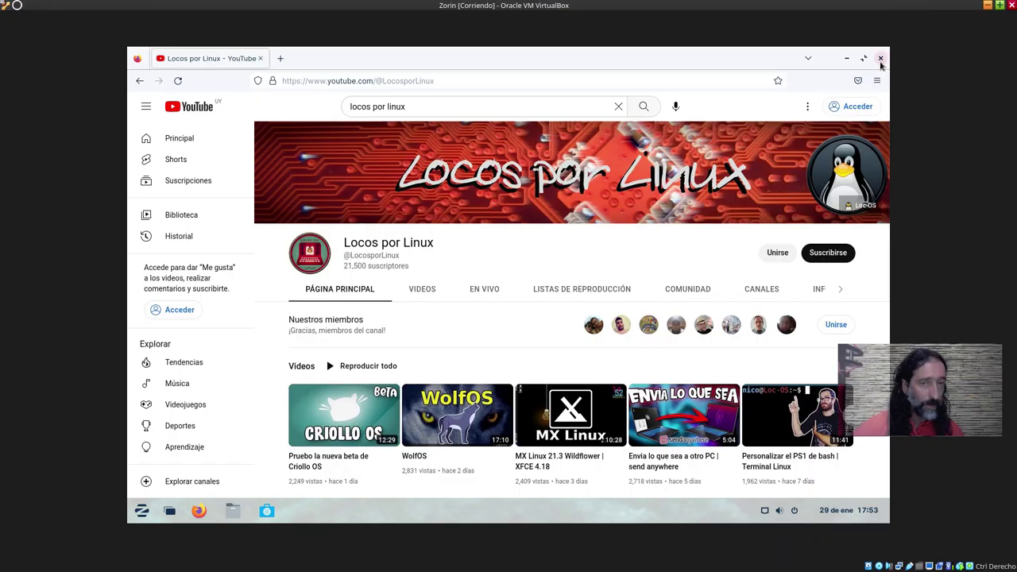
click(881, 60)
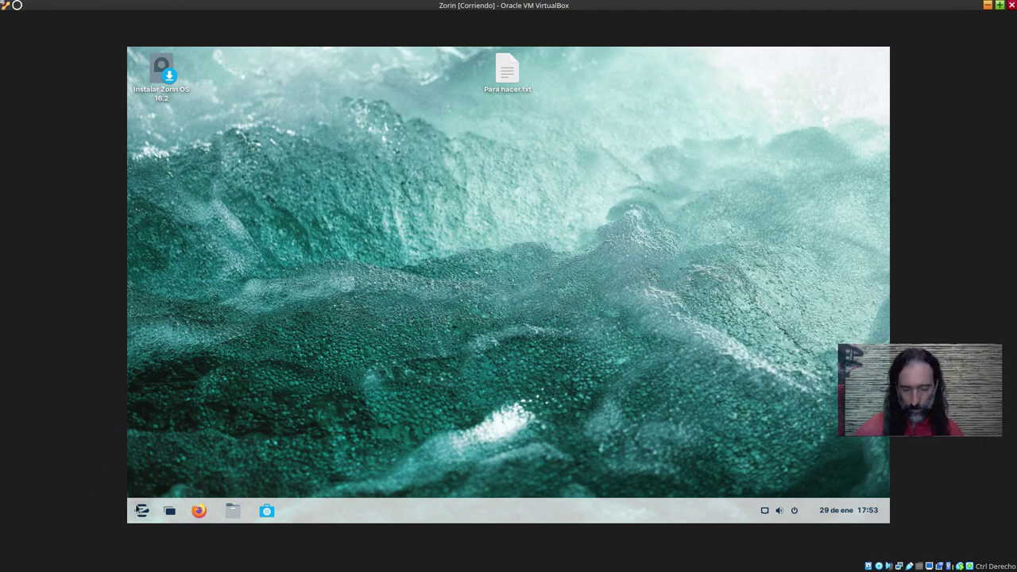
Browse the Juegos category in the application menu, then go back to the category list
click(141, 510)
click(180, 338)
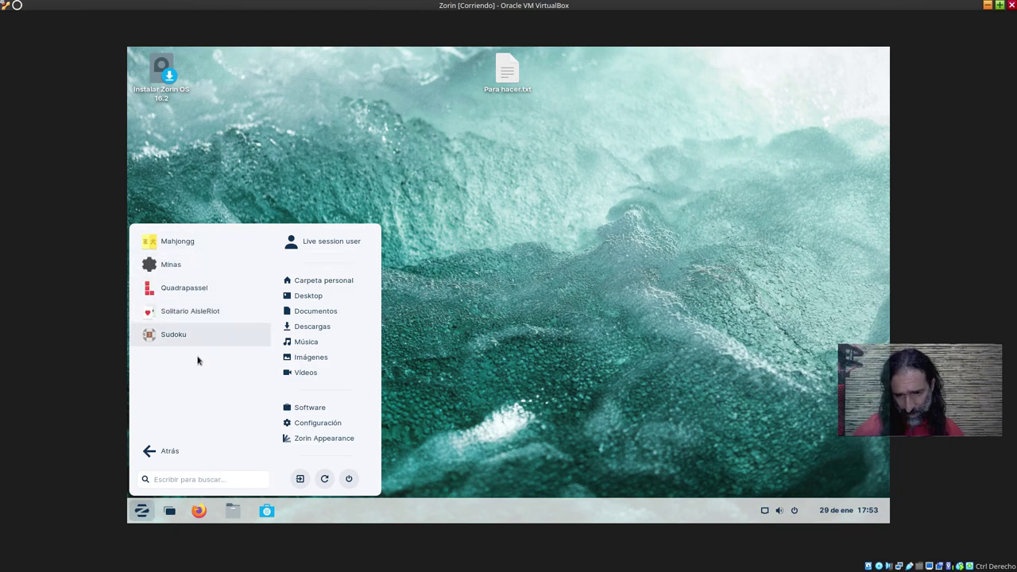
click(153, 451)
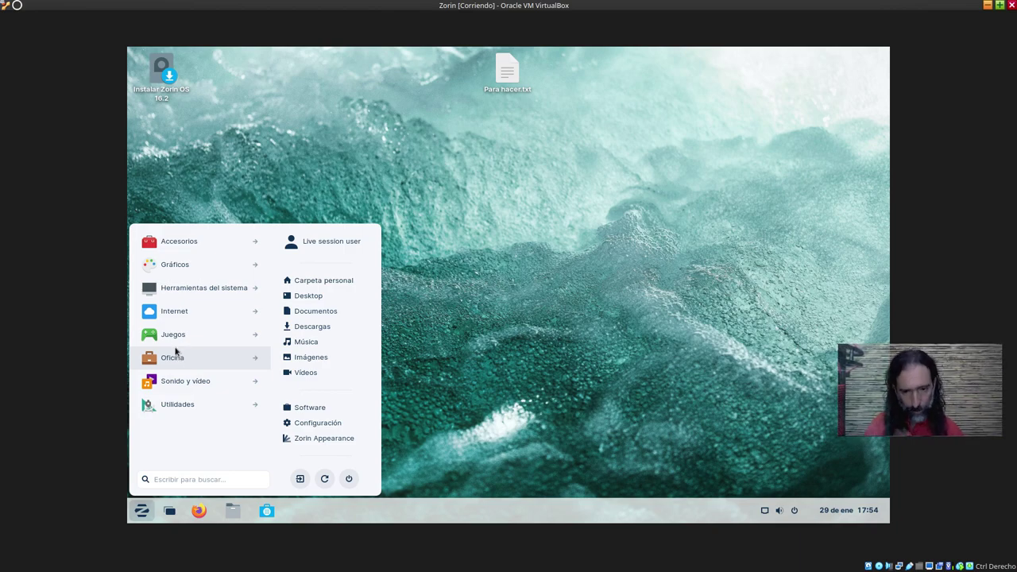
Launch LibreOffice Start Center from the Oficina category and close it again
click(179, 358)
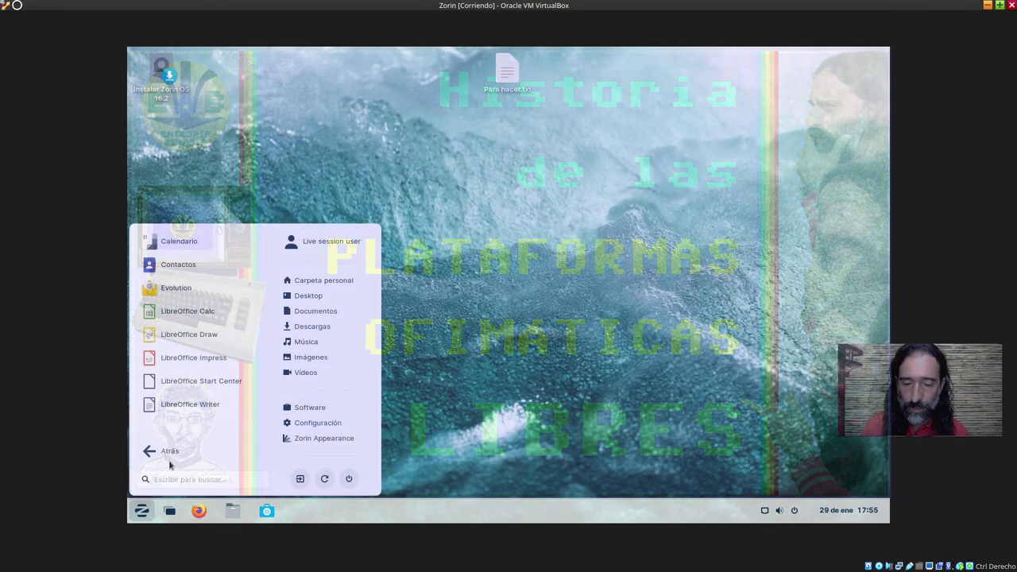
click(201, 381)
click(881, 55)
List the Sonido y vídeo apps in the menu, then select Para hacer.txt on the desktop
click(142, 510)
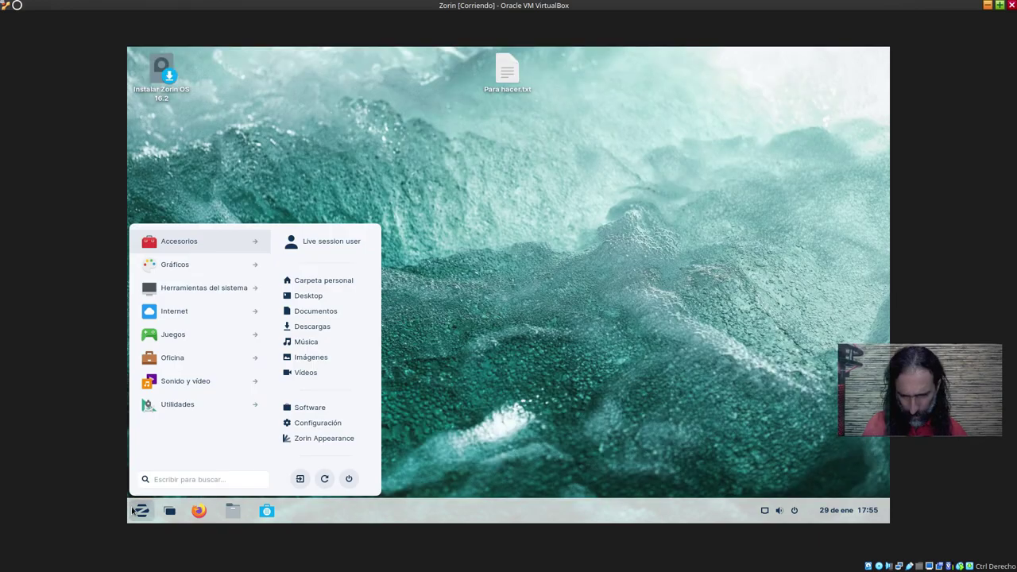
click(179, 380)
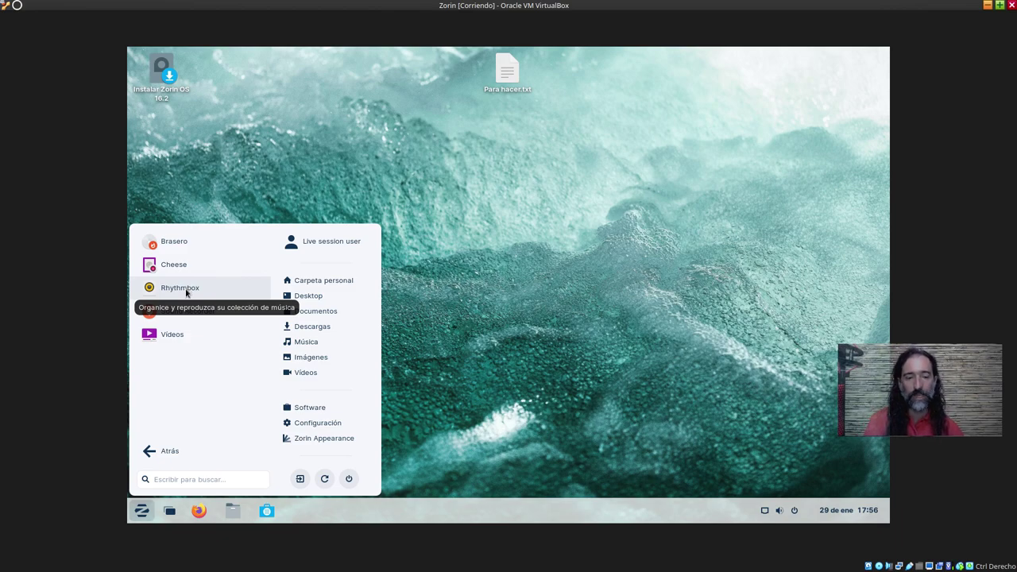
click(507, 71)
Open Para hacer.txt and end line 3 with 'VLC y SMPlayer.', briefly searching the menu for 'ko'
double_click(507, 72)
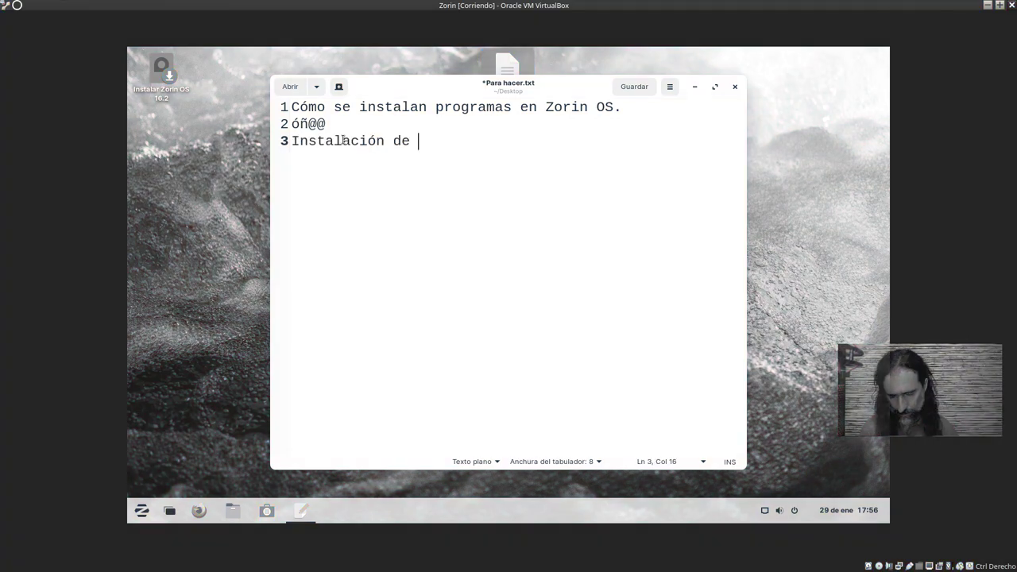
text(VL)
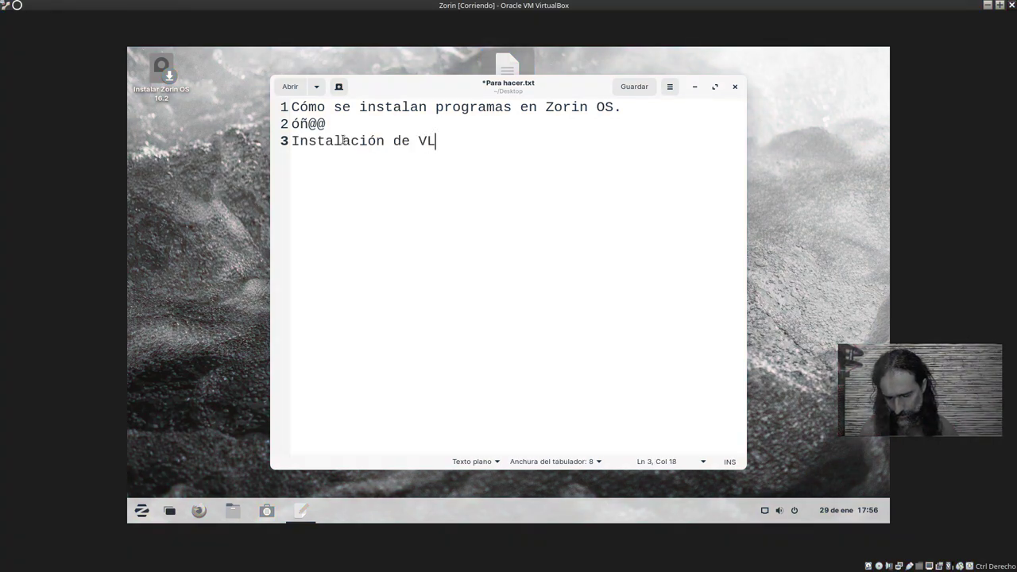
text(C y SMPlayer)
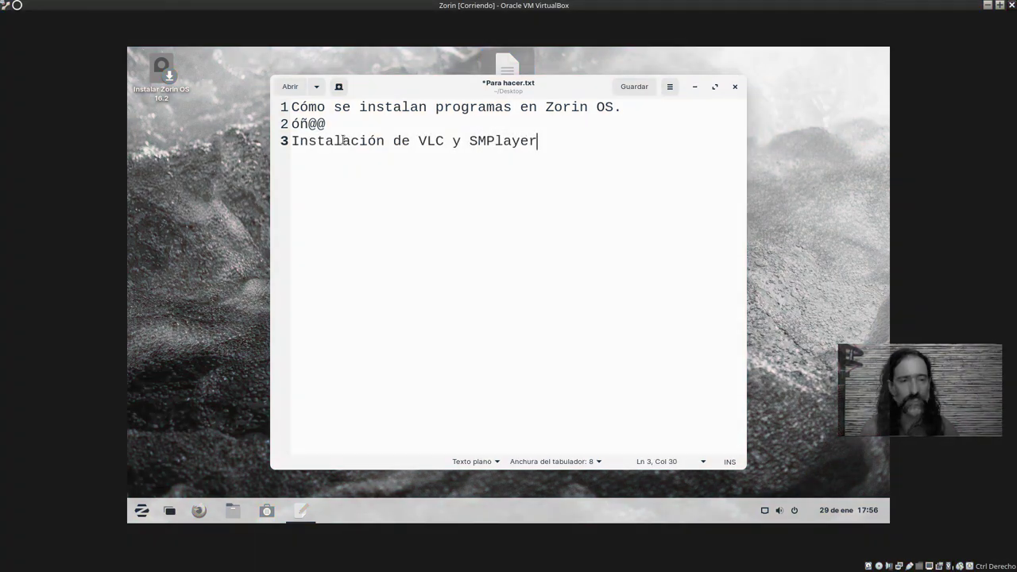
text(.)
key(Return)
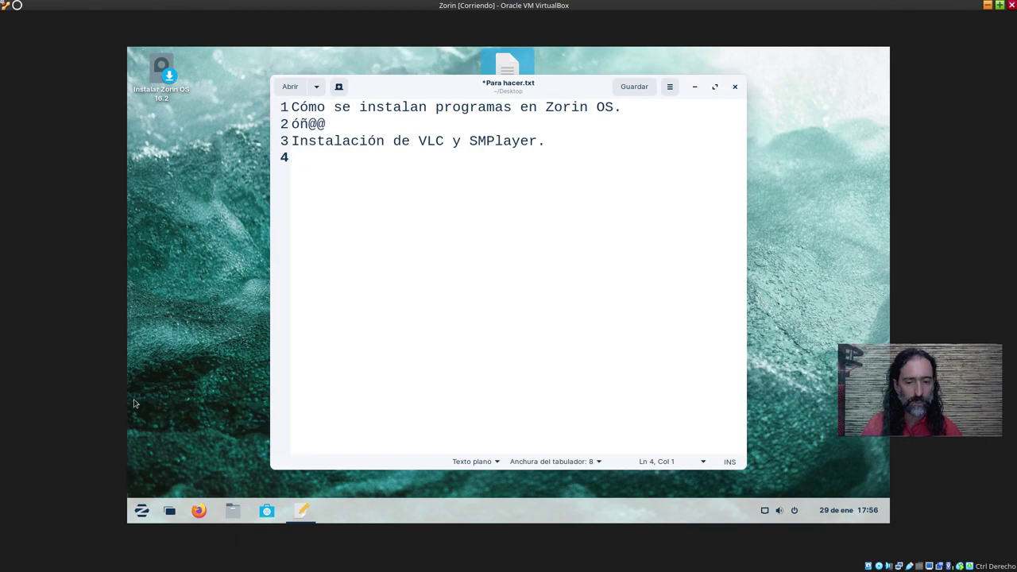
click(141, 511)
text(kolour)
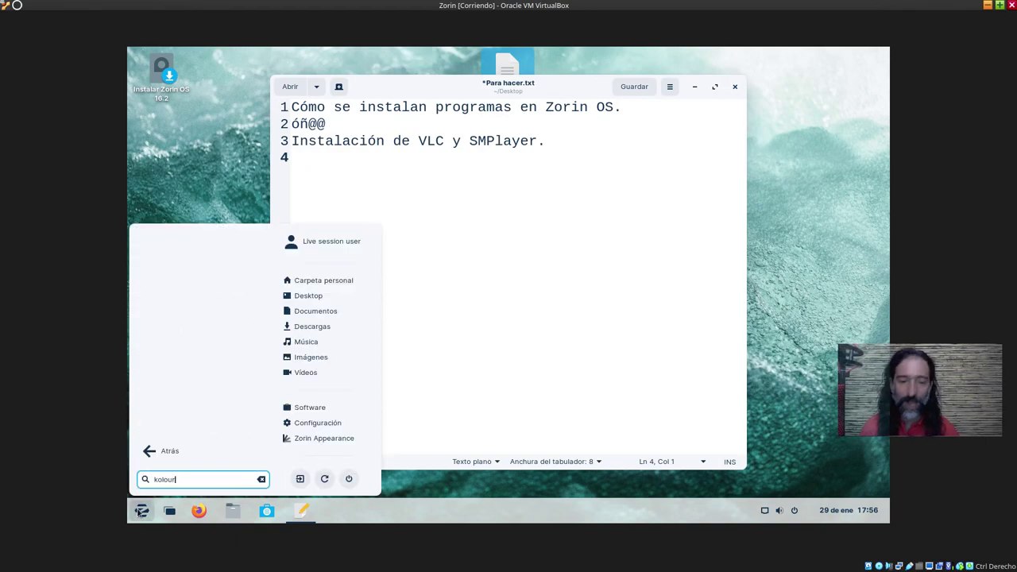
click(486, 322)
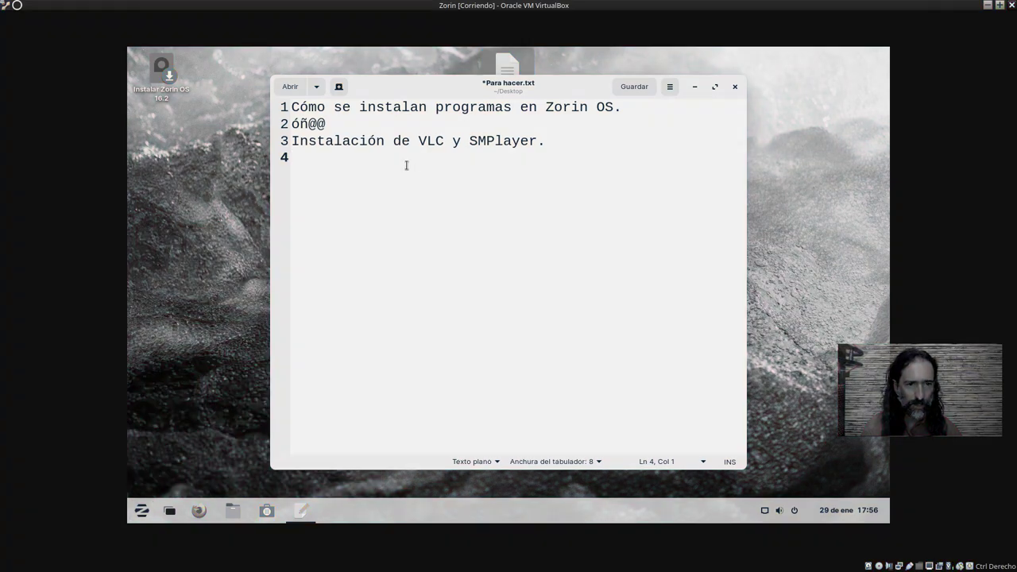
Change line 3 to 'Instalación de VLC, SMPlayer y KolourPaint.', then save and close the note
click(444, 141)
text(,)
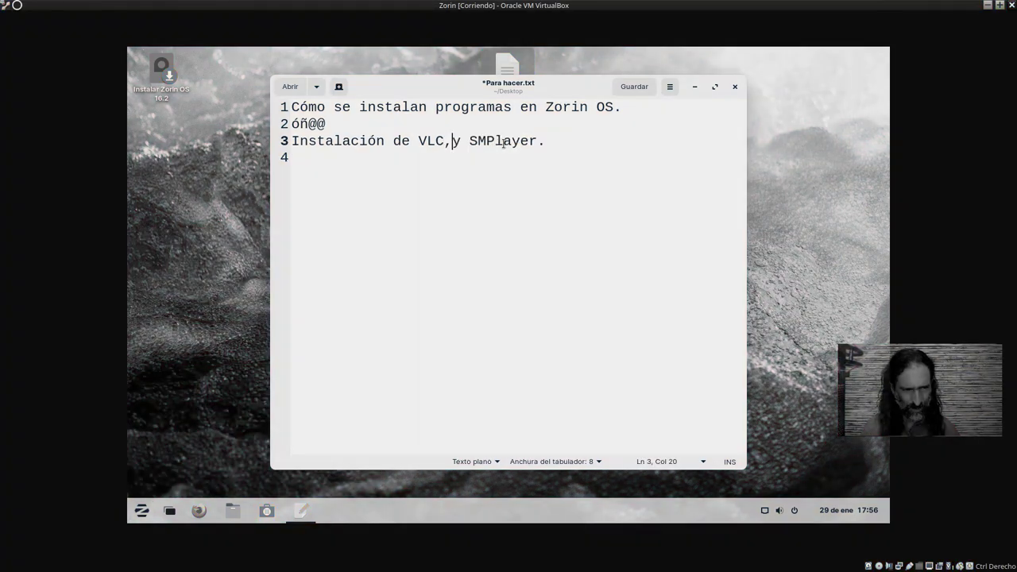
key(Delete)
key(Delete)
key(Right)
key(Right)
key(Right)
key(Right)
key(Right)
key(Right)
key(Right)
key(Right)
key(Right)
text(y KolourPai)
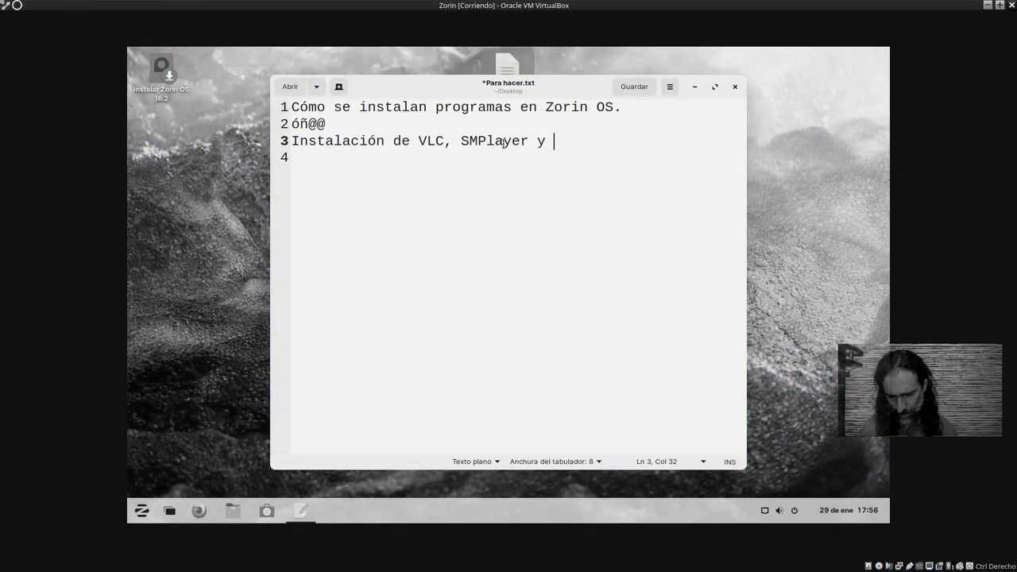
text(nt.)
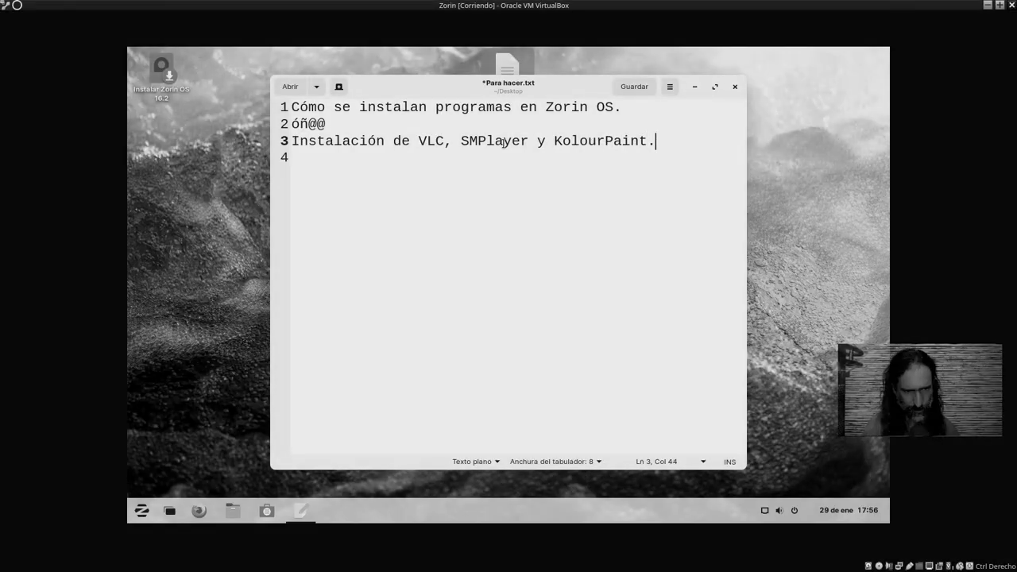
key(Return)
click(614, 85)
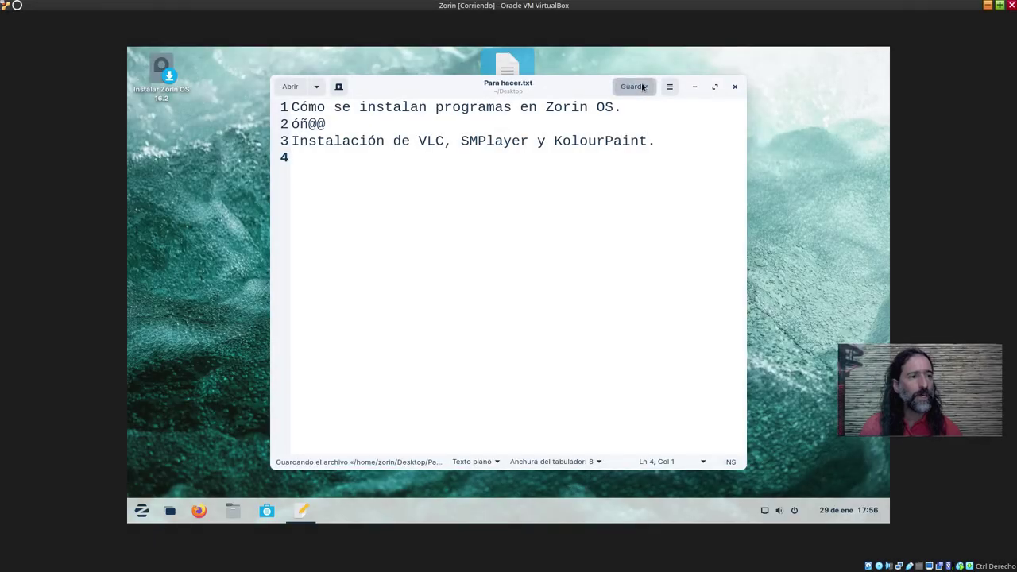
click(735, 86)
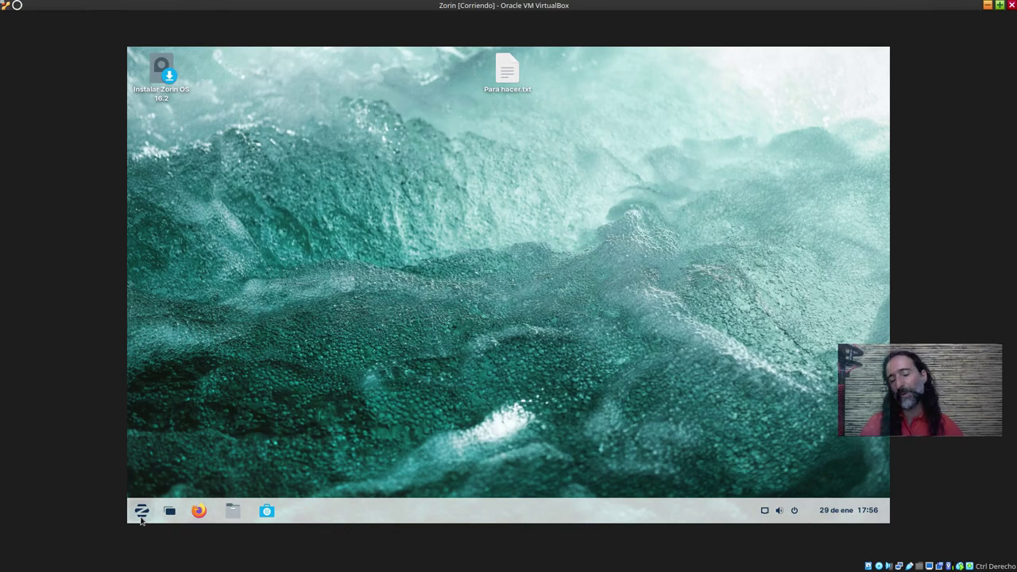
Launch Terminal from the Utilidades category of the application menu
click(141, 511)
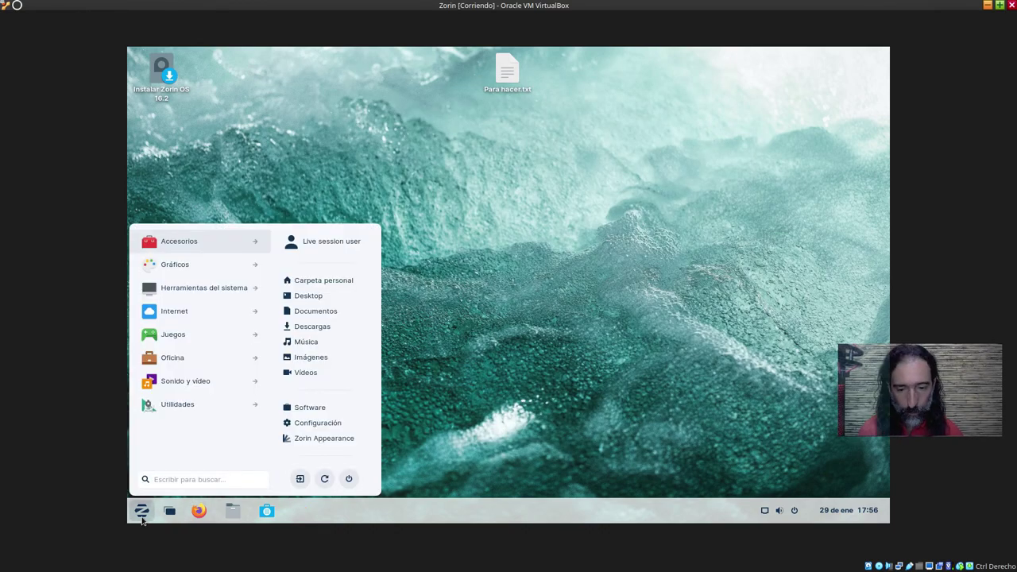
click(177, 404)
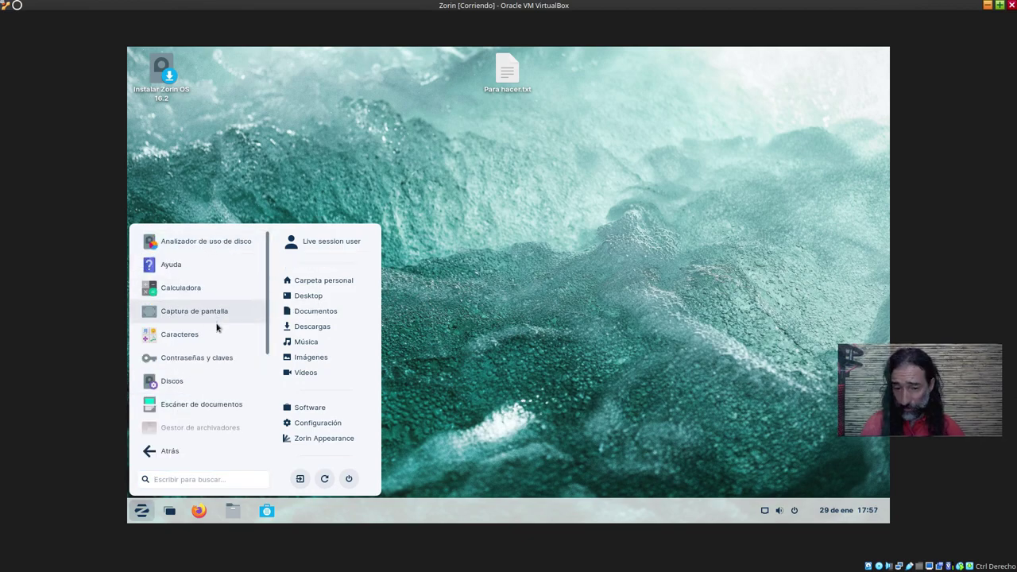
scroll(217, 329, down, 2)
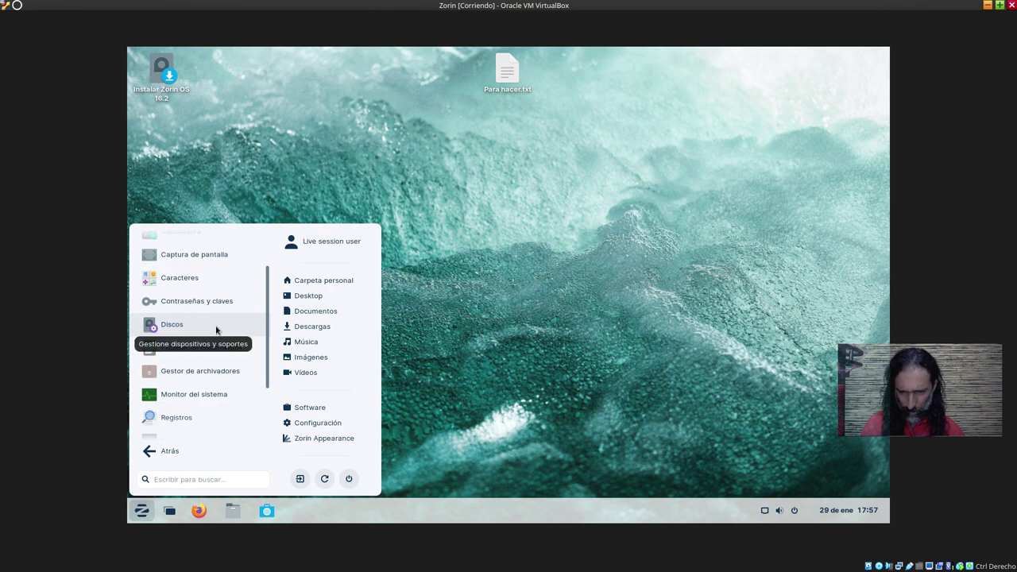
scroll(235, 333, down, 2)
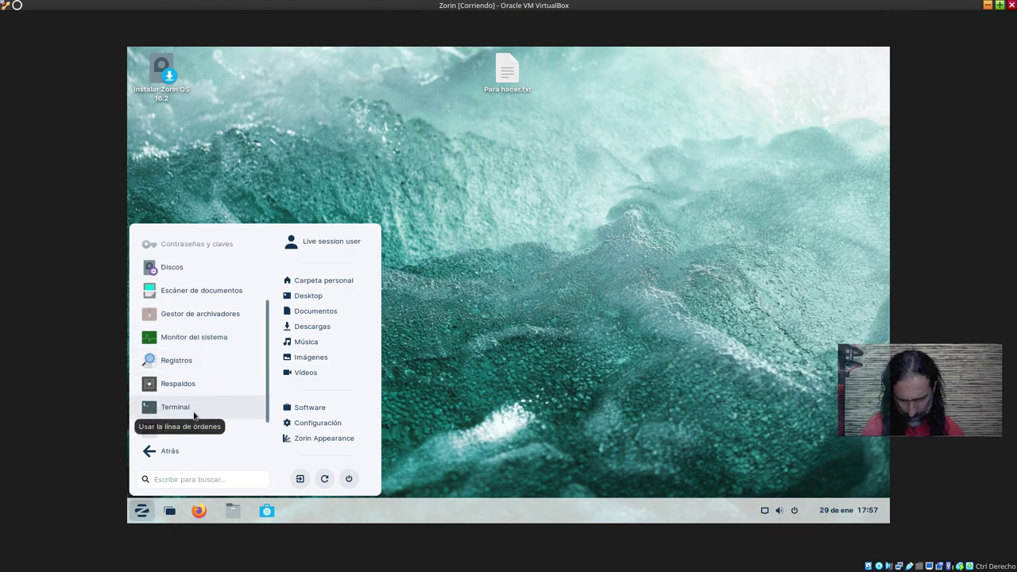
scroll(219, 401, down, 1)
click(189, 382)
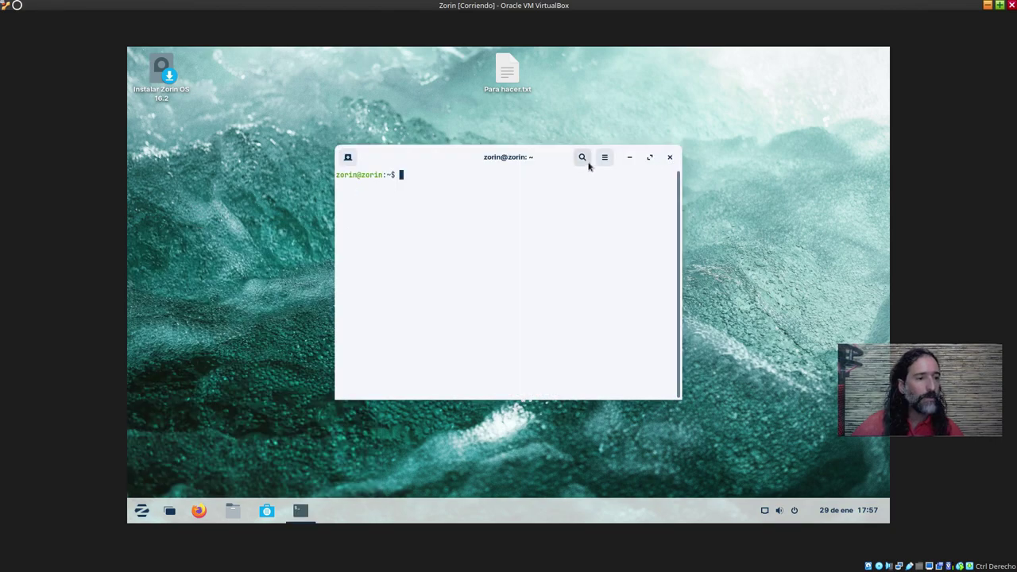
Check the terminal's About information showing version 3.36.2, then close the terminal
click(605, 158)
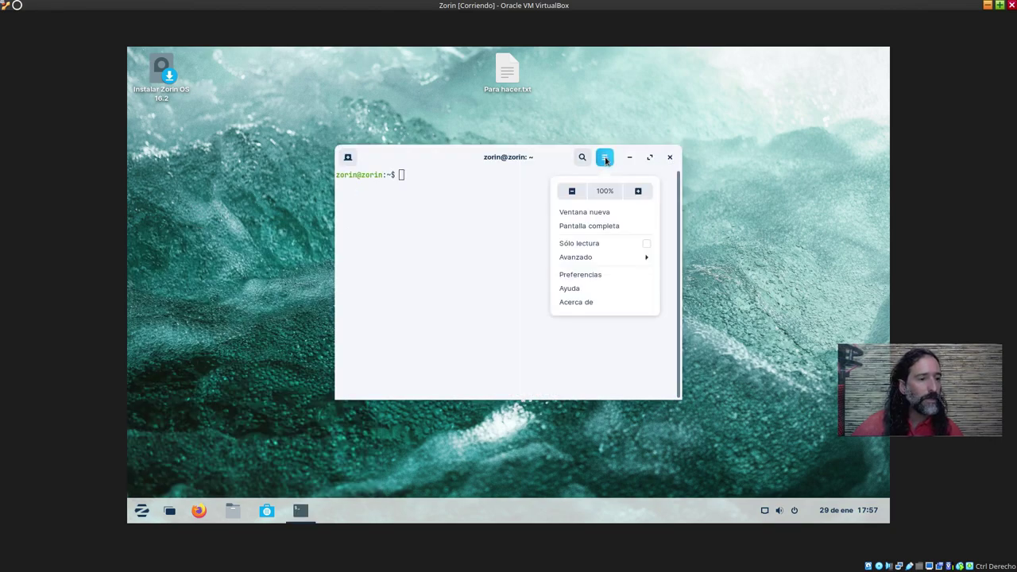
click(593, 303)
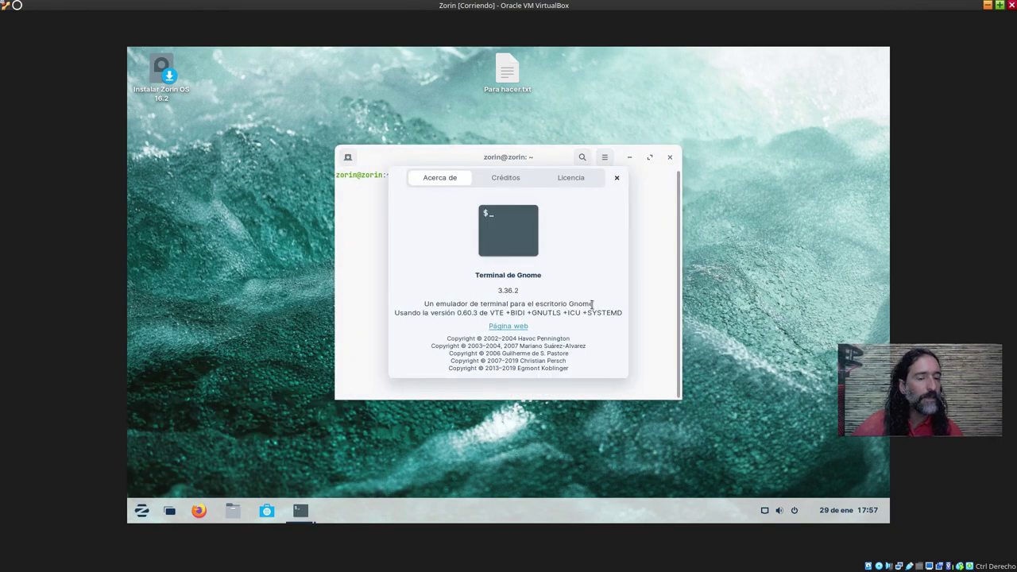
click(617, 178)
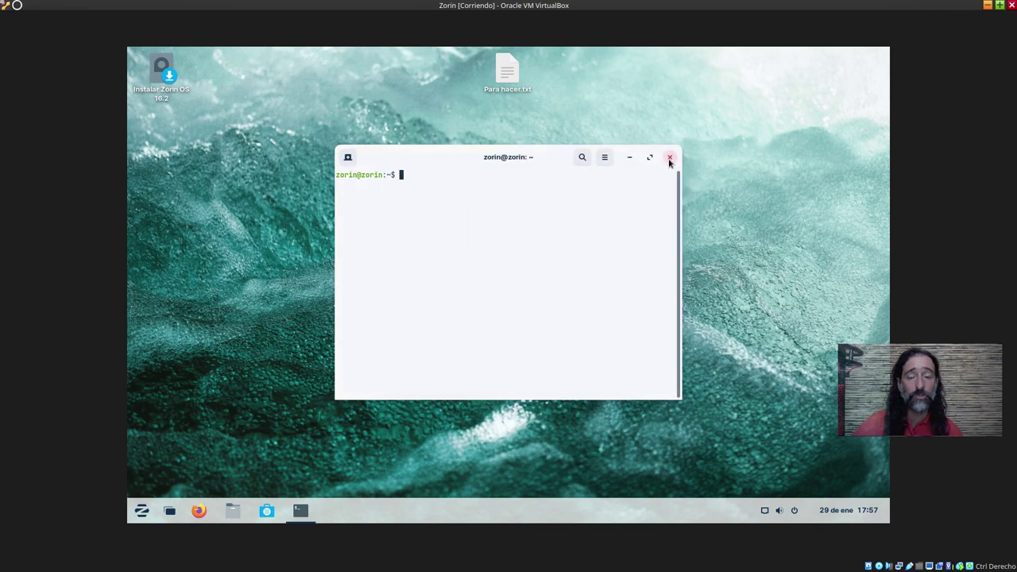
click(669, 158)
click(142, 513)
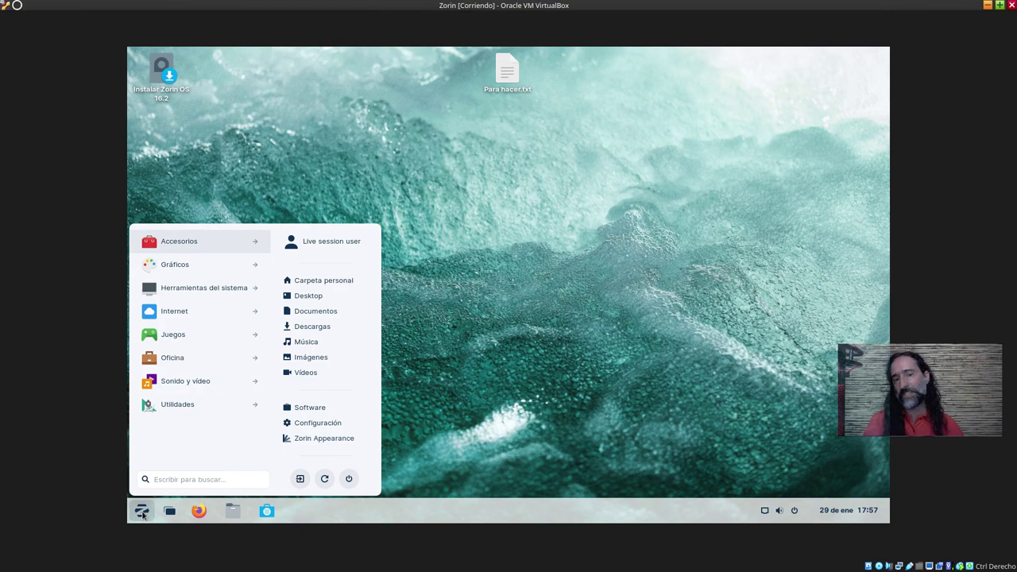
click(480, 313)
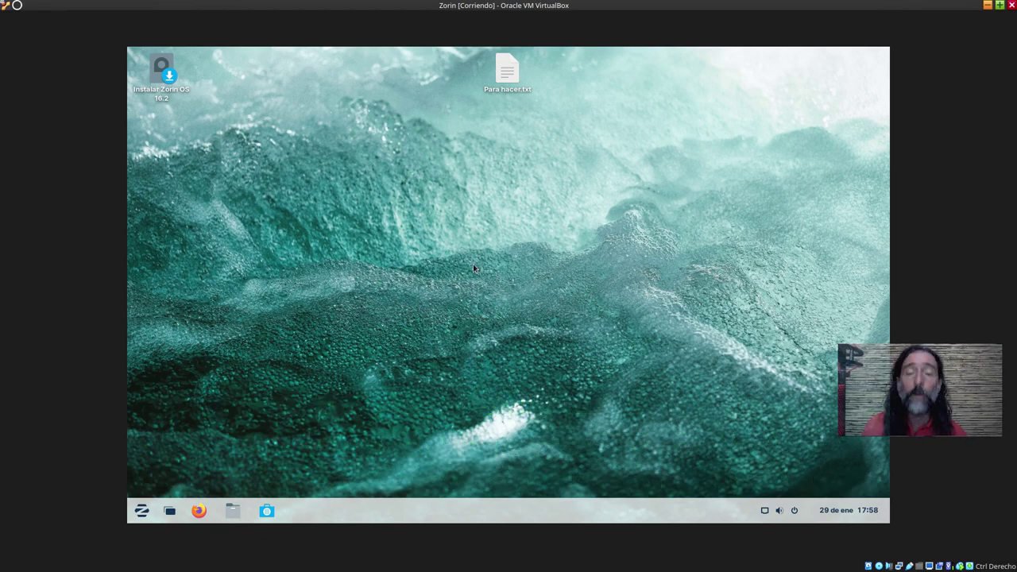
click(146, 515)
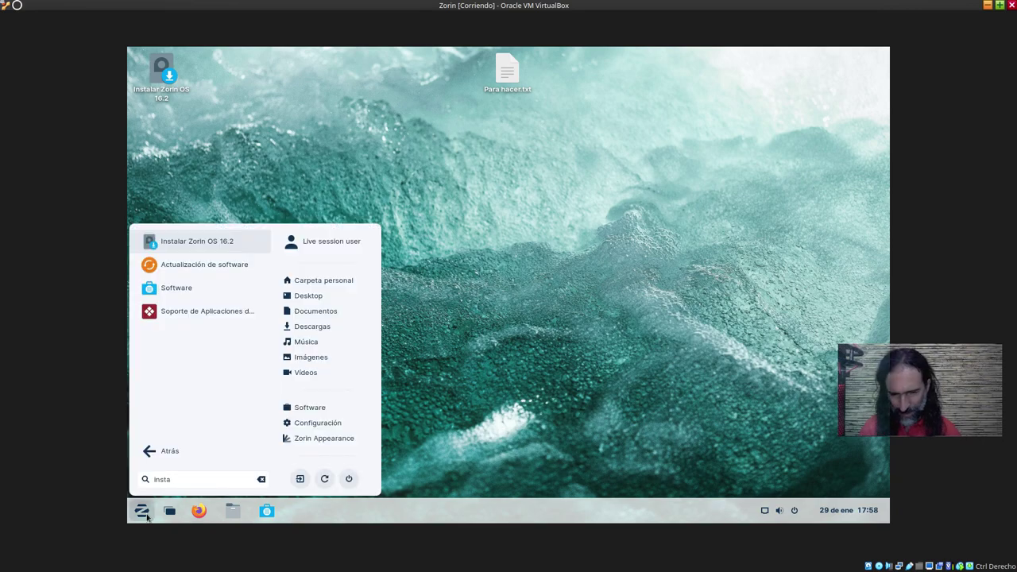
click(204, 313)
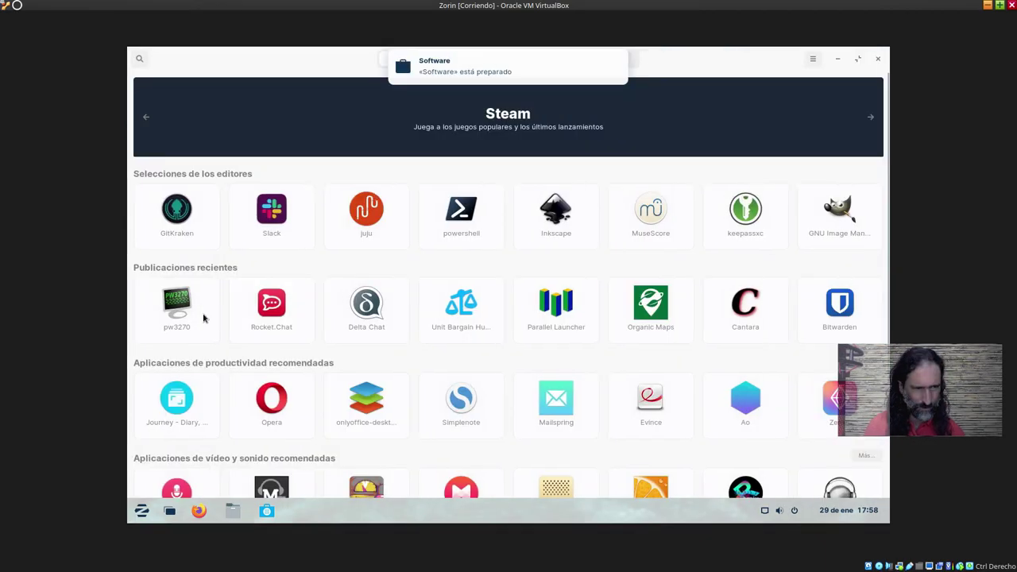
click(613, 67)
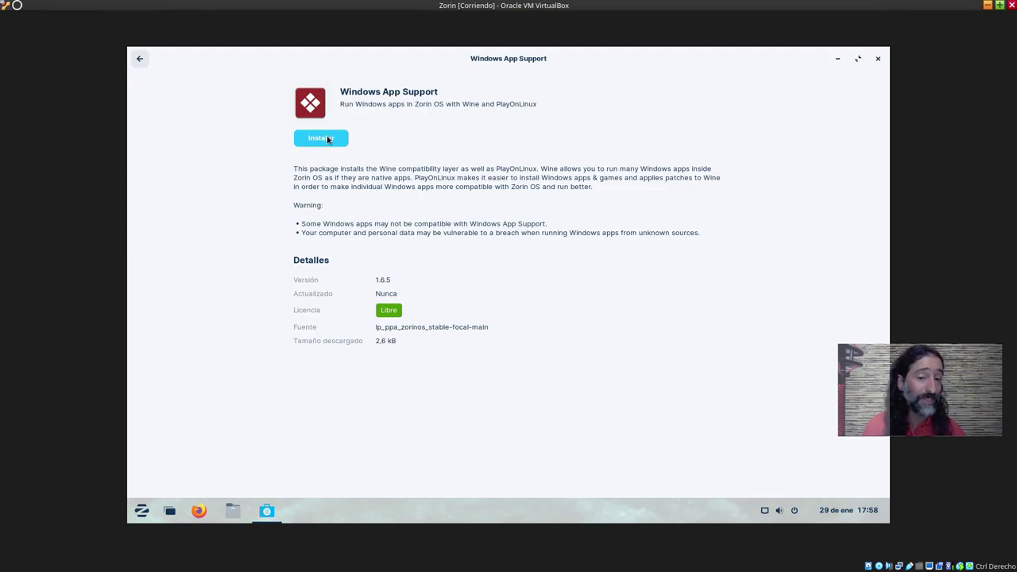
click(878, 61)
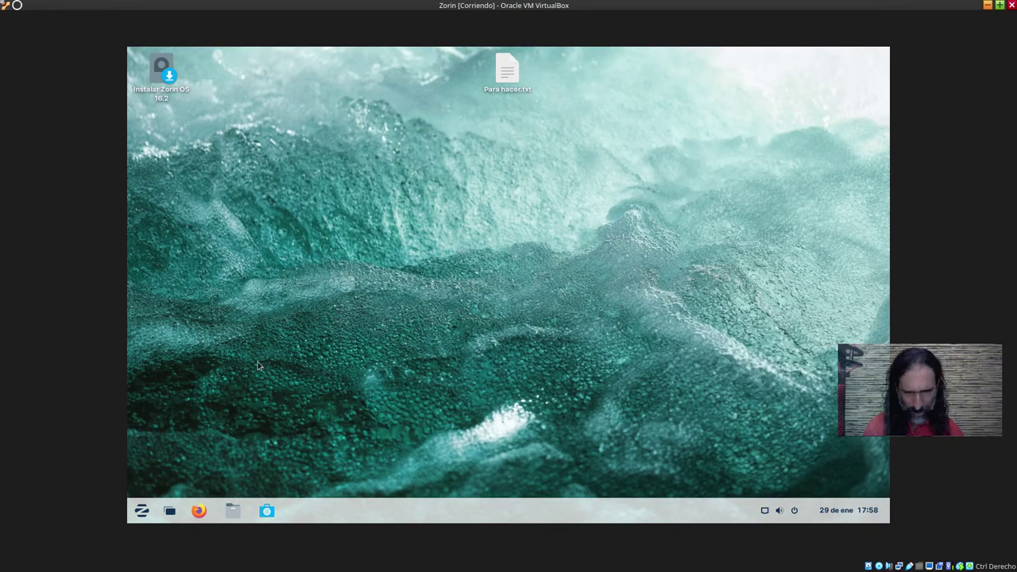
click(142, 512)
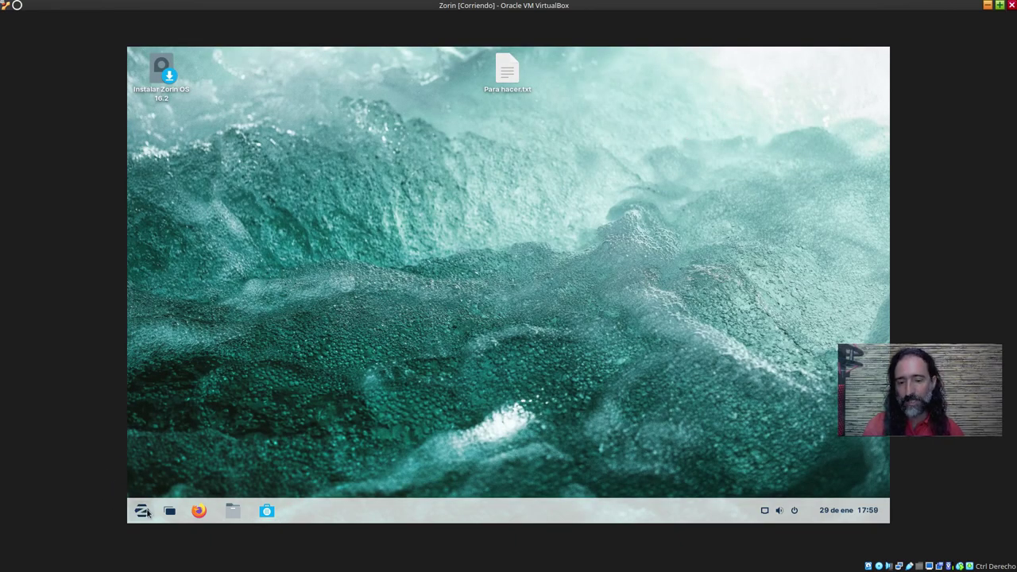
click(147, 512)
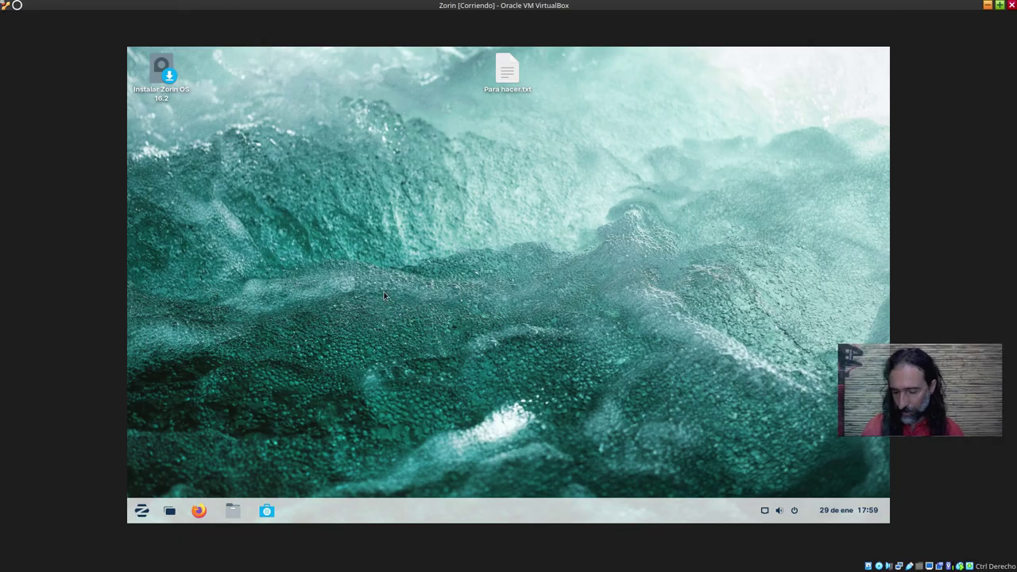
Launch gnome-terminal from the Alt+F2 run prompt and shift its window slightly left
key(alt+F2)
text(terminal)
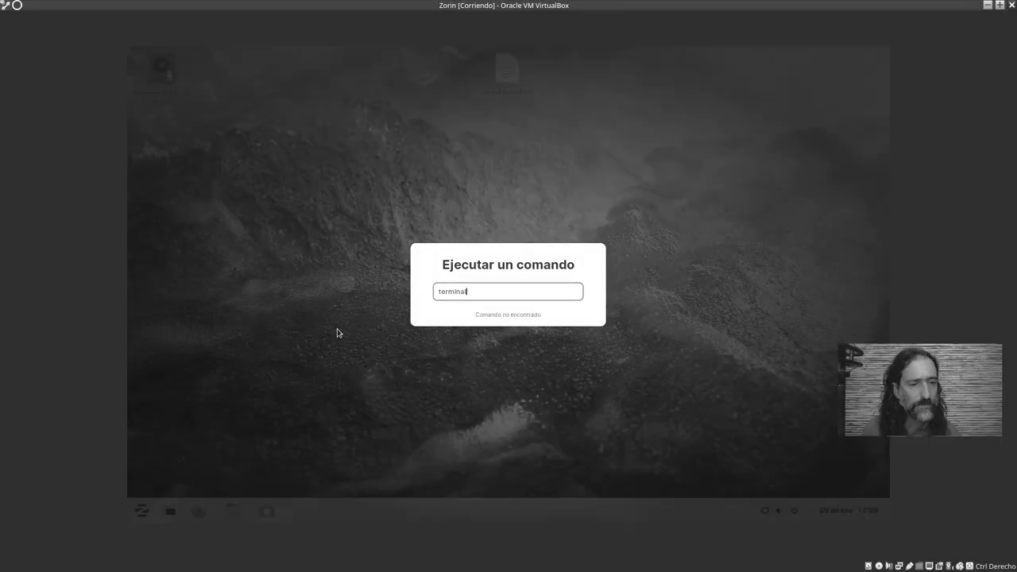
key(BackSpace)
key(BackSpace)
key(BackSpace)
key(BackSpace)
key(BackSpace)
key(BackSpace)
key(BackSpace)
key(BackSpace)
text(gno)
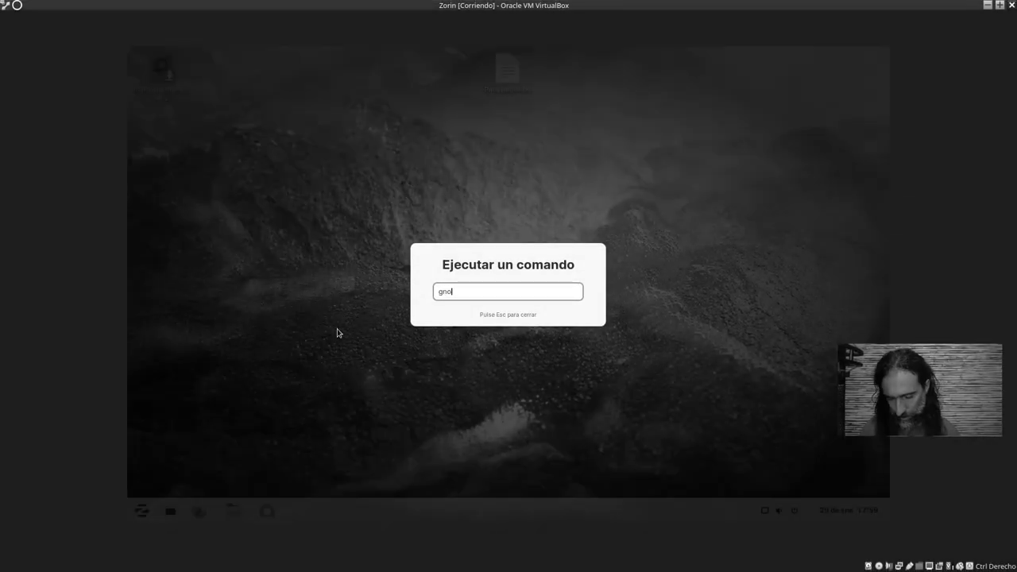
text(me-terminal)
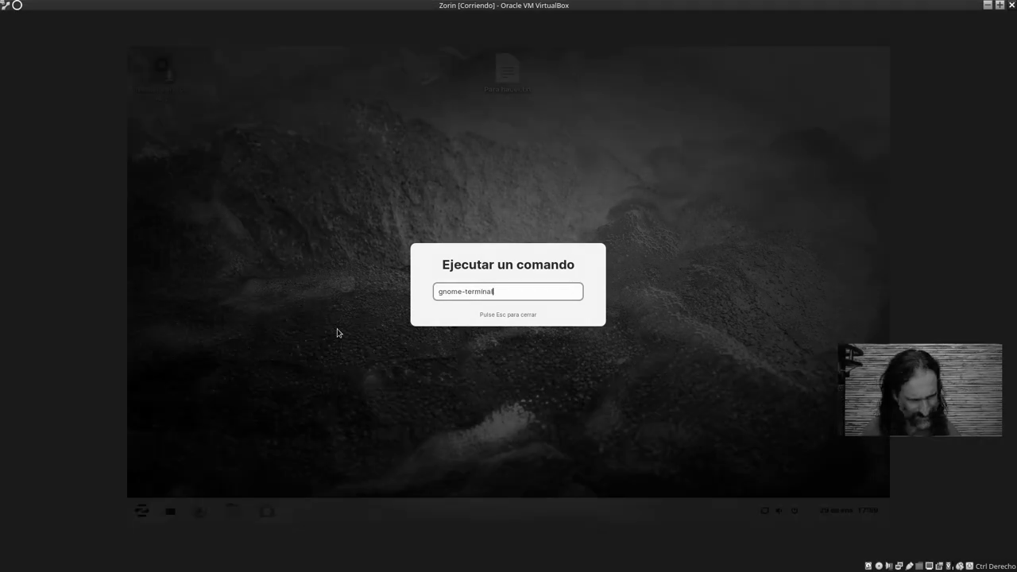
key(Return)
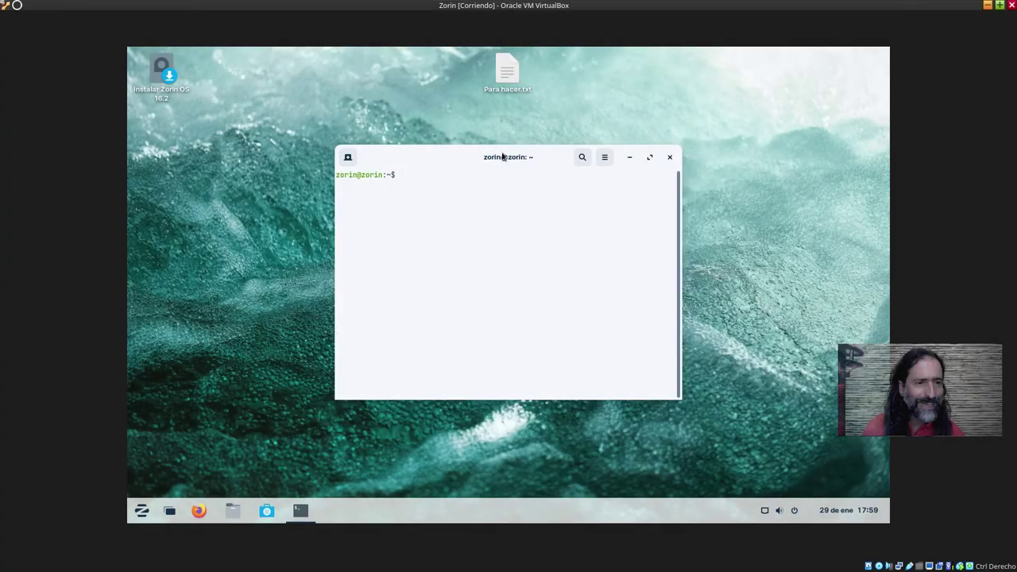
drag(502, 159, 467, 159)
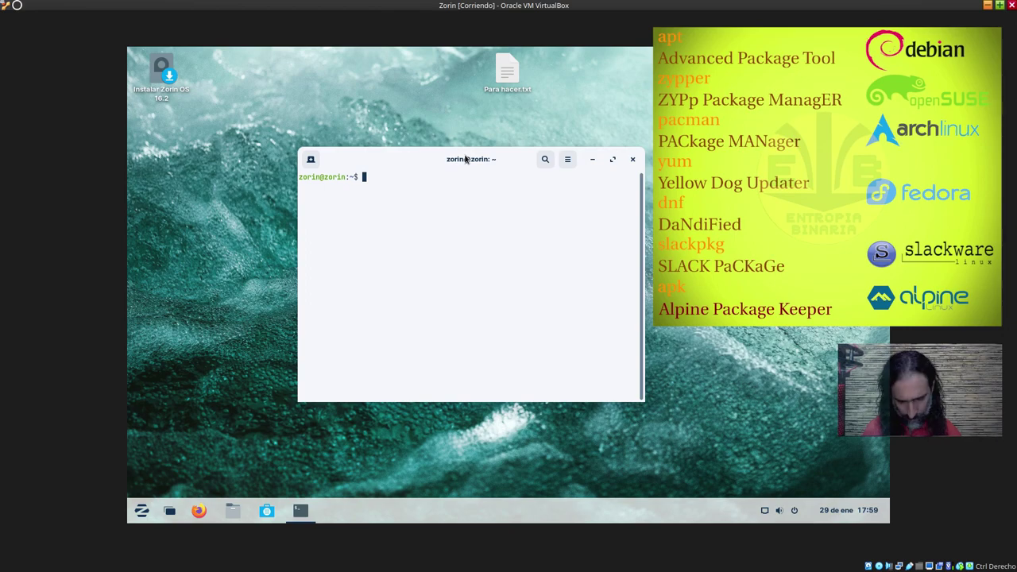
Run 'apt-get install synaptic', then rerun it as 'sudo apt-get install synaptic'
text(apt-)
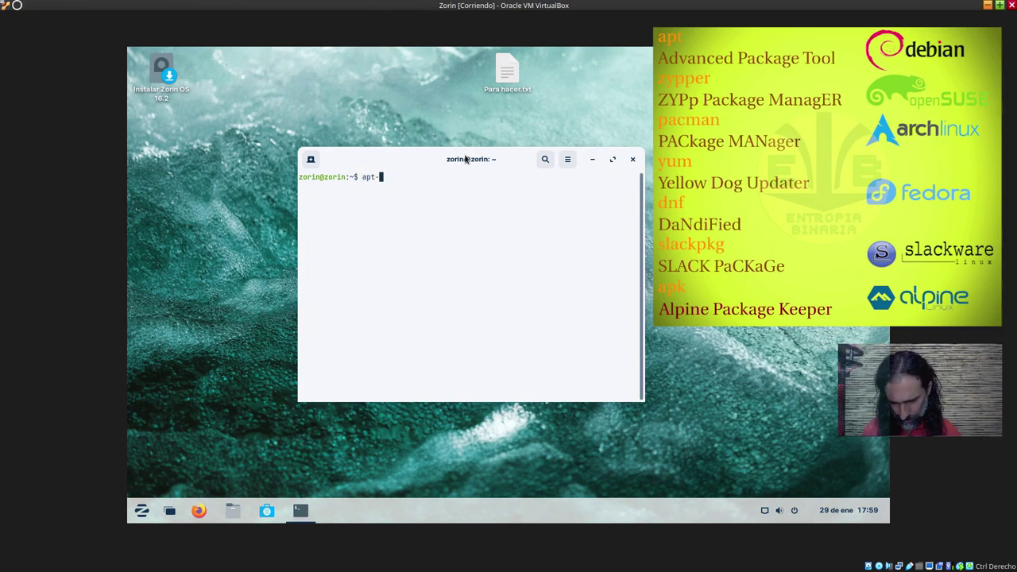
text(get install)
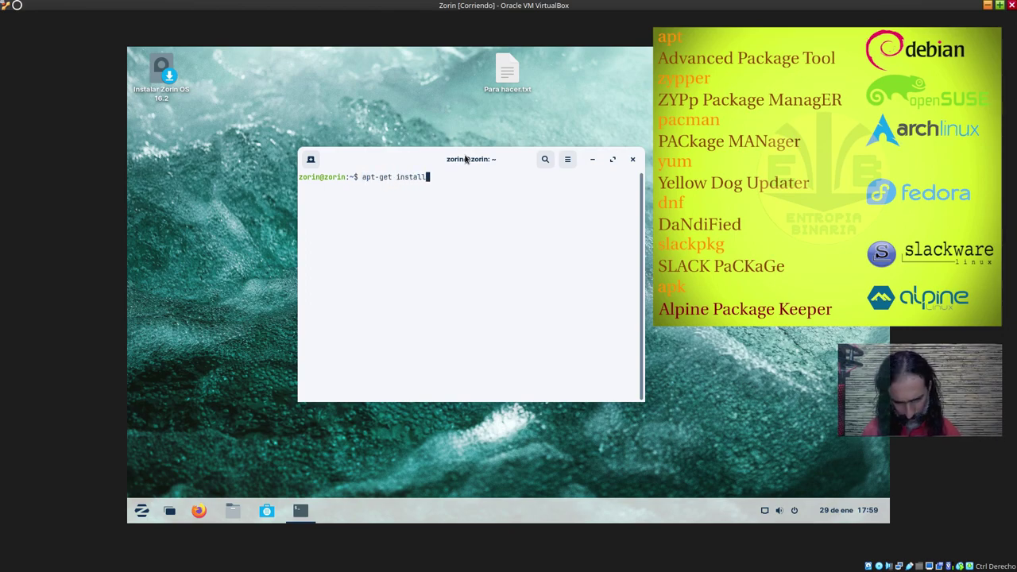
text( sy)
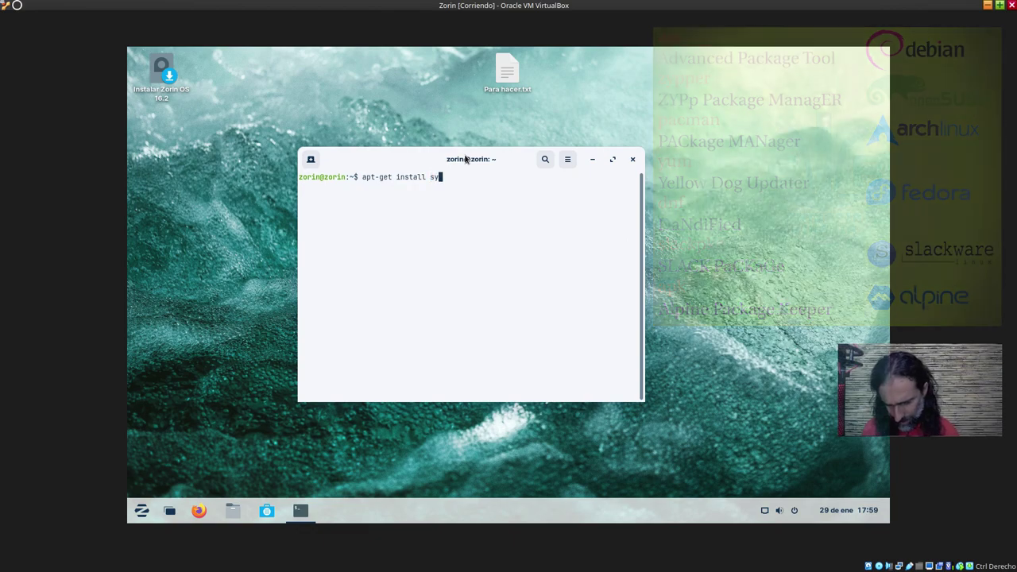
text(naptic)
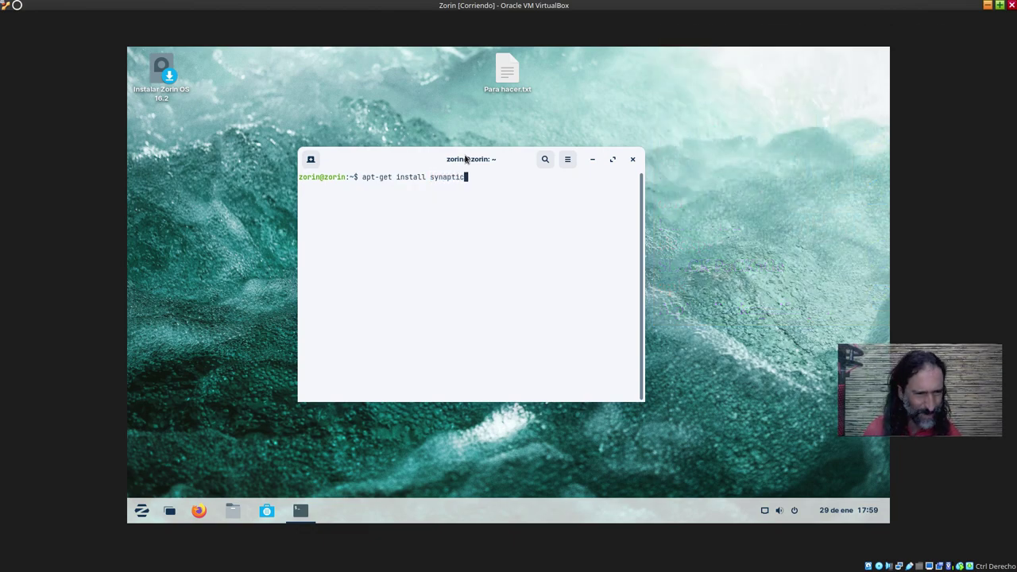
key(Return)
key(Up)
key(Left)
key(Left)
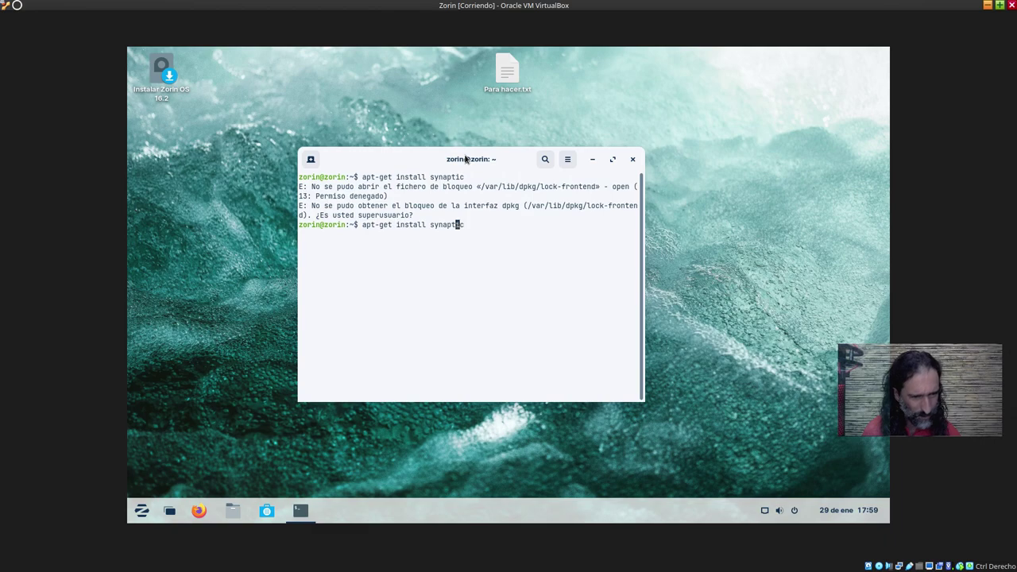
key(Left)
key(Left)
key(Left)
key(Left)
key(Left)
key(Left)
key(Left)
key(Left)
key(Left)
key(Left)
key(Left)
key(Left)
key(Left)
key(Left)
key(Left)
key(Left)
key(Left)
key(Left)
key(Left)
key(Left)
text(sudo)
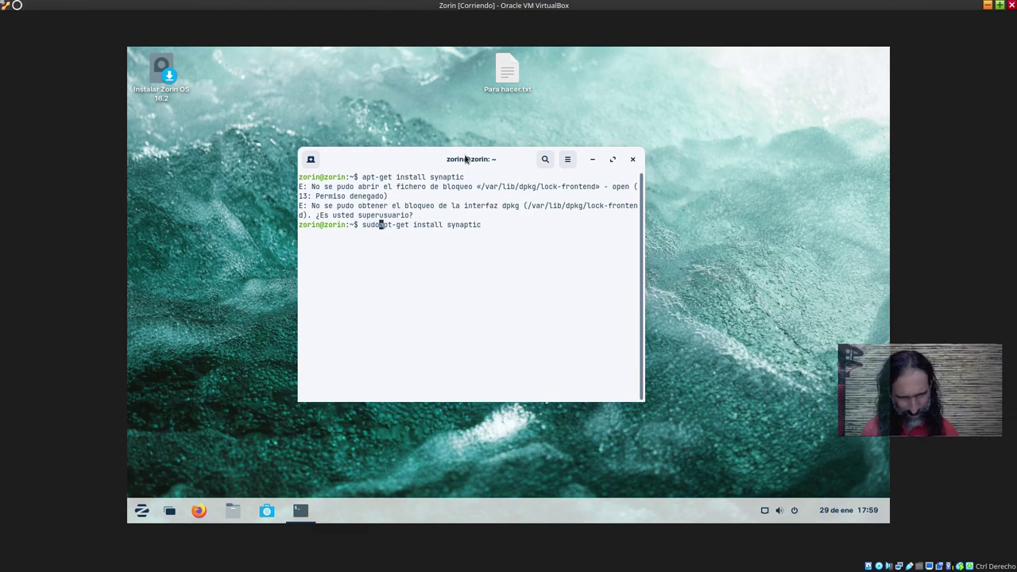
key(Return)
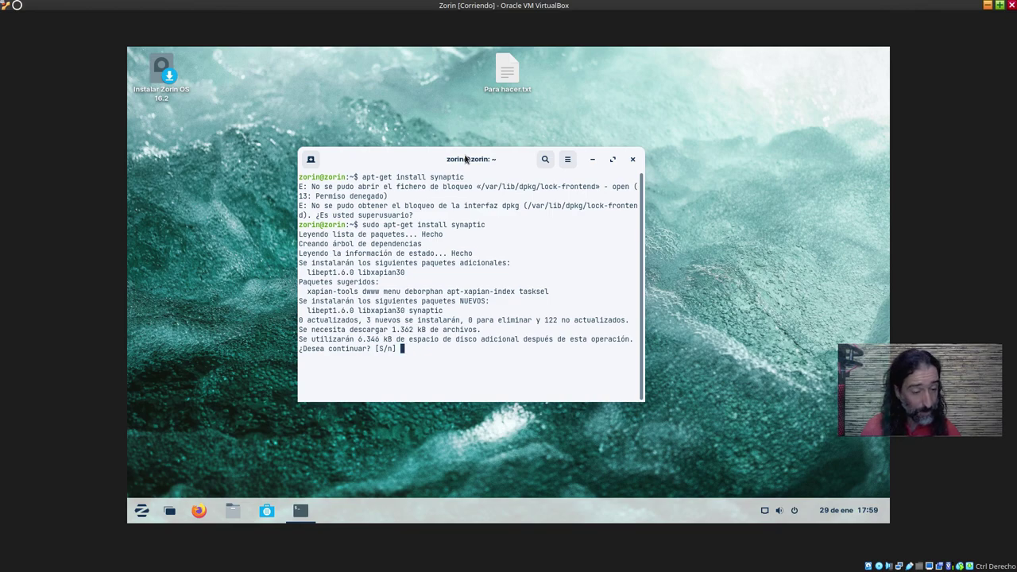
Answer S to confirm the Synaptic install, widen the window to read output, then close Terminal
text(S)
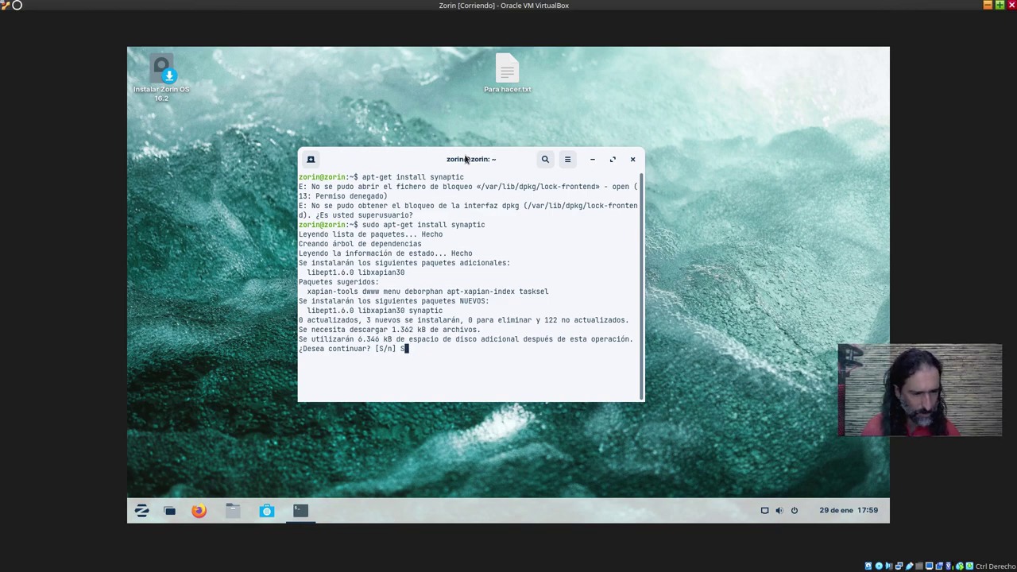
key(Return)
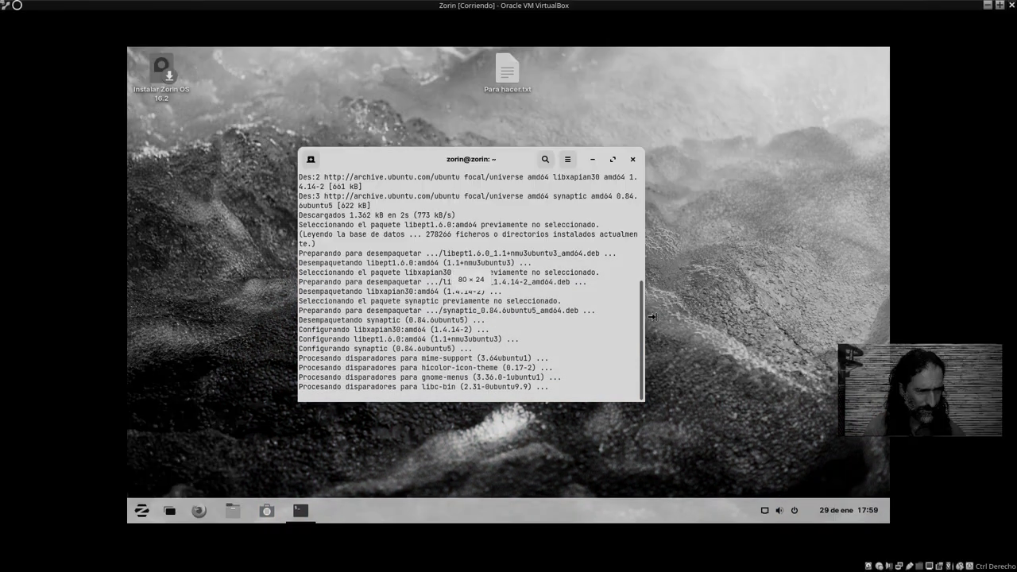
drag(651, 317, 783, 319)
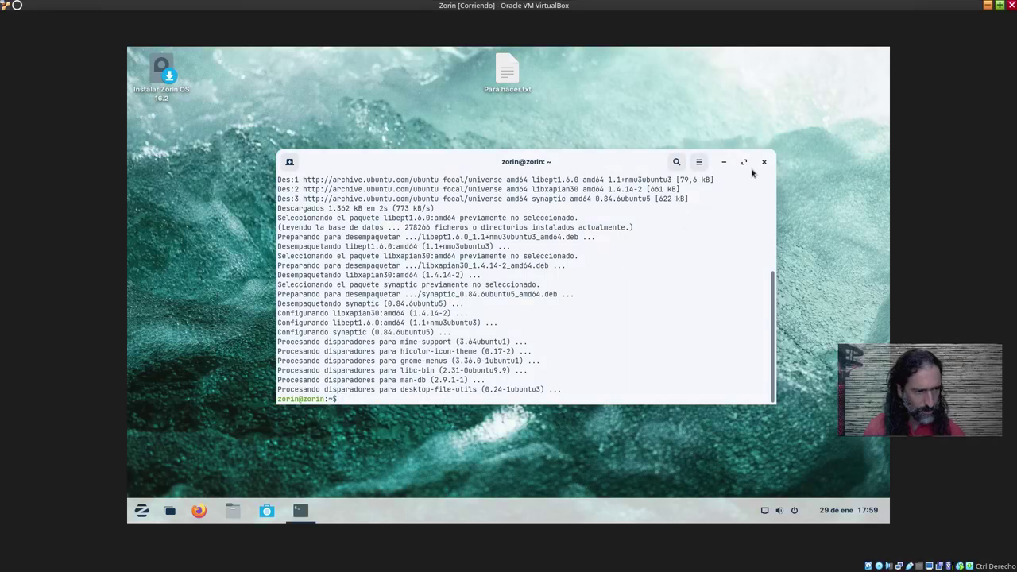
click(763, 161)
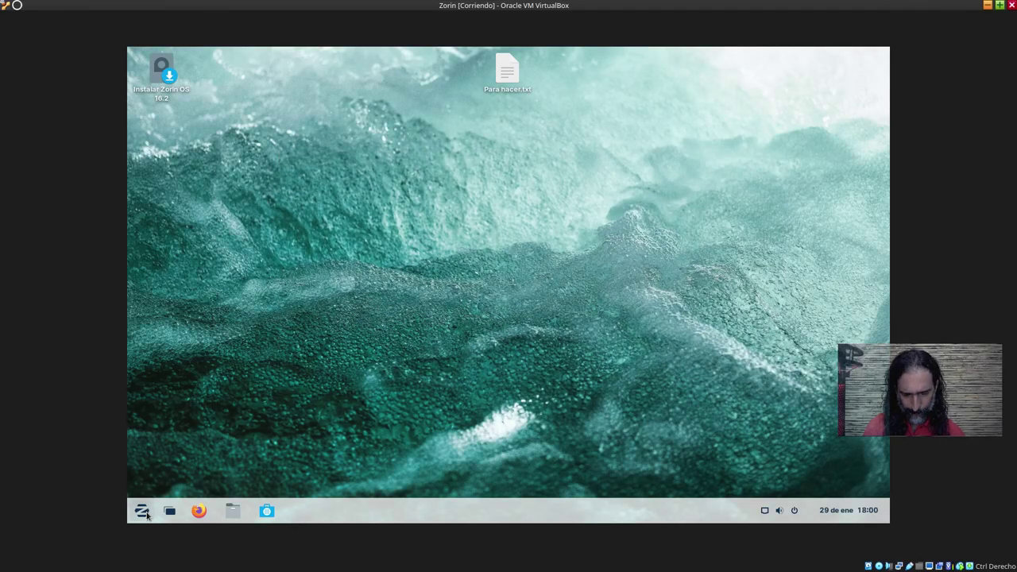
Launch Synaptic Package Manager by searching 'syn' in the menu, and maximize it
click(141, 510)
text(syn)
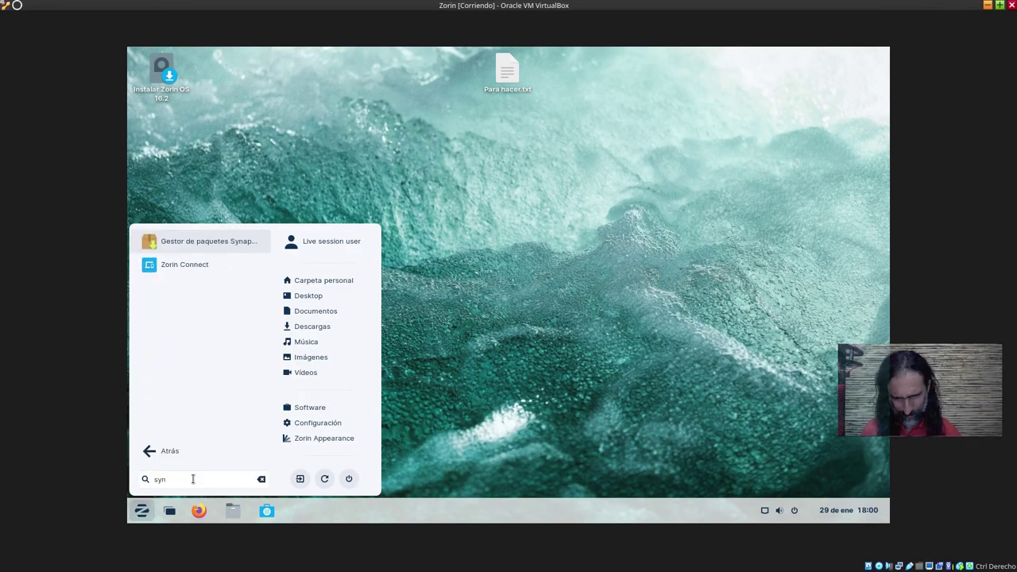
click(226, 240)
click(572, 109)
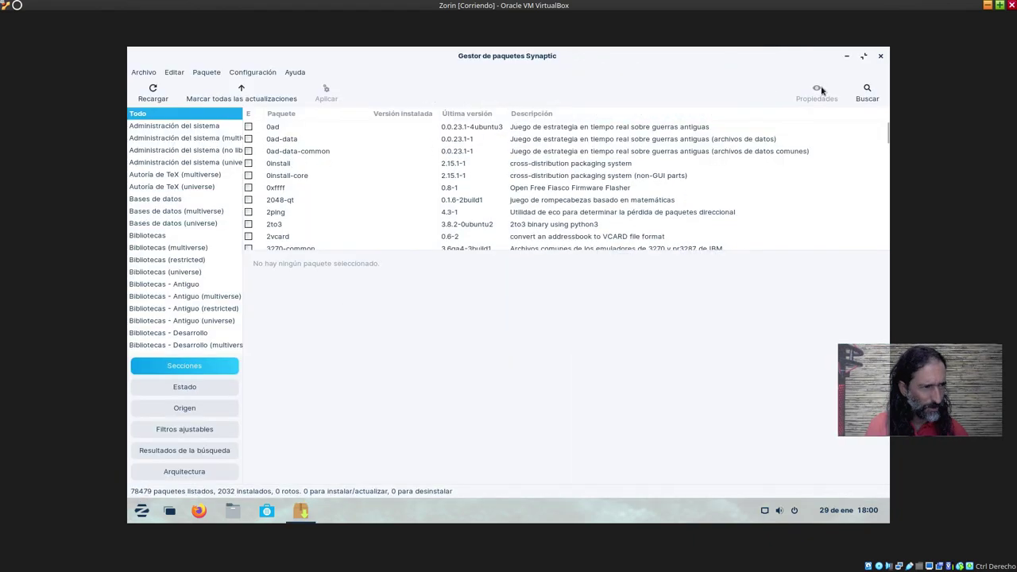
Search packages for 'kolourp' and mark kolourpaint for installation with its required packages
click(867, 92)
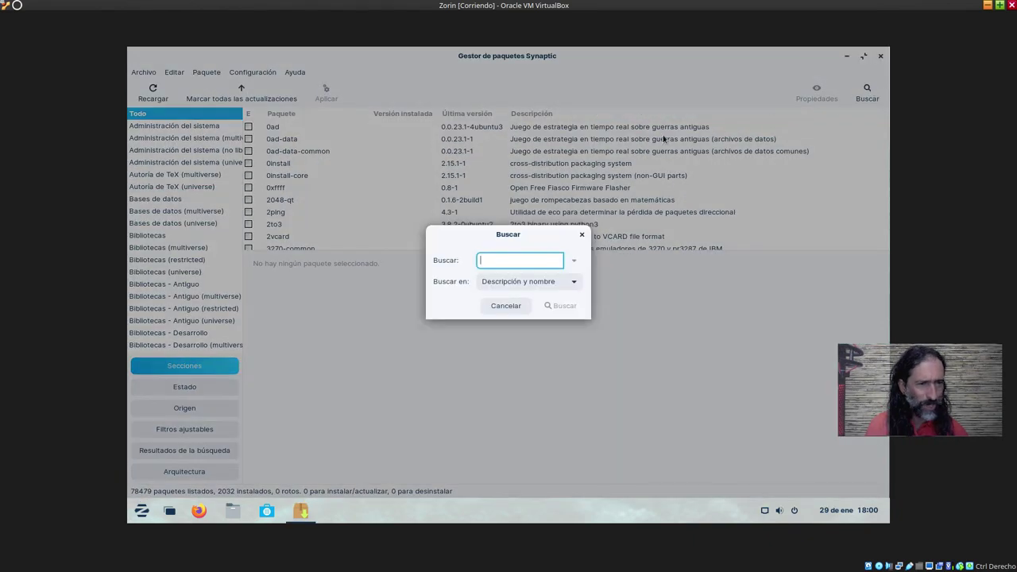
text(kolourp)
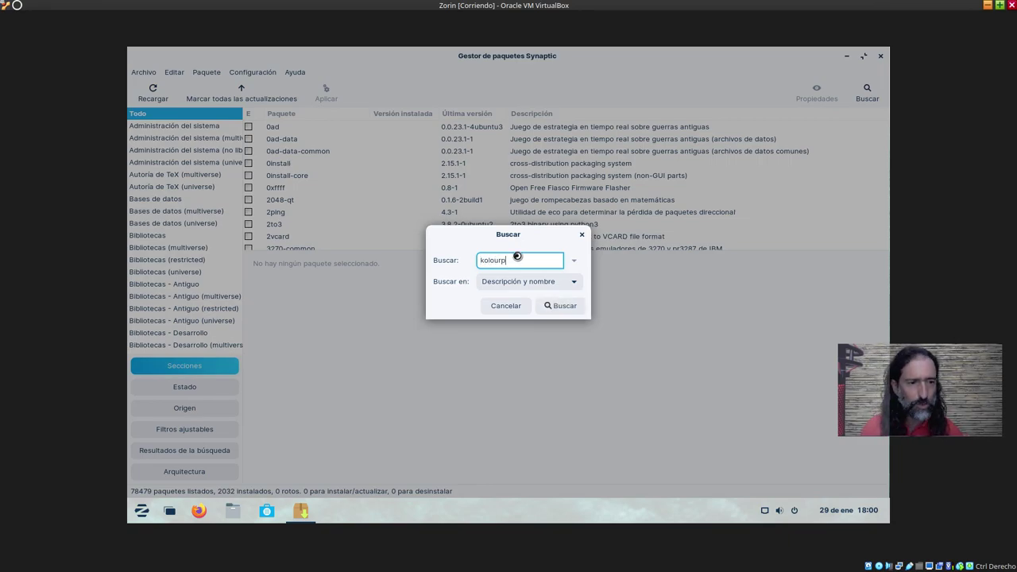
key(Return)
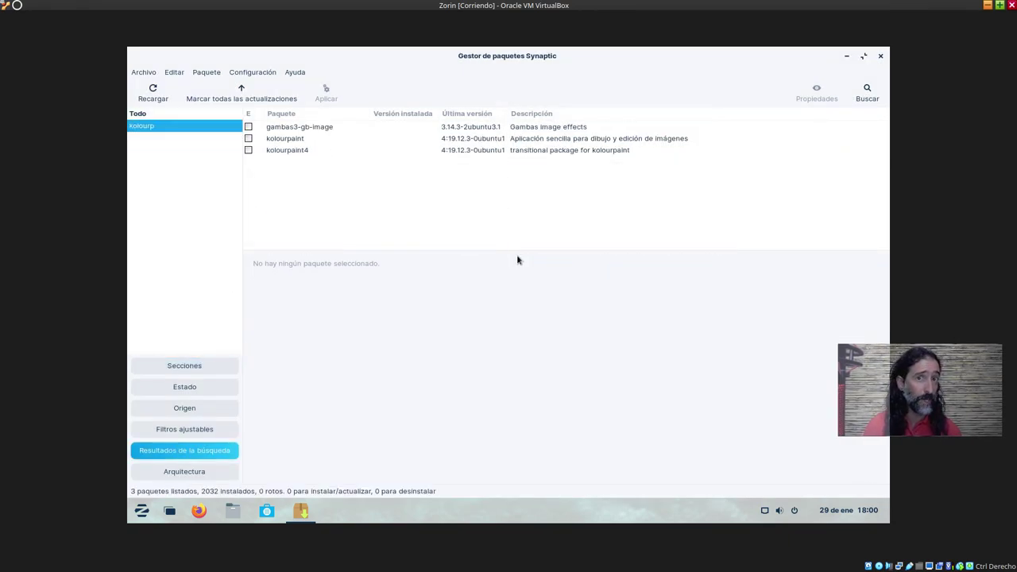
click(248, 139)
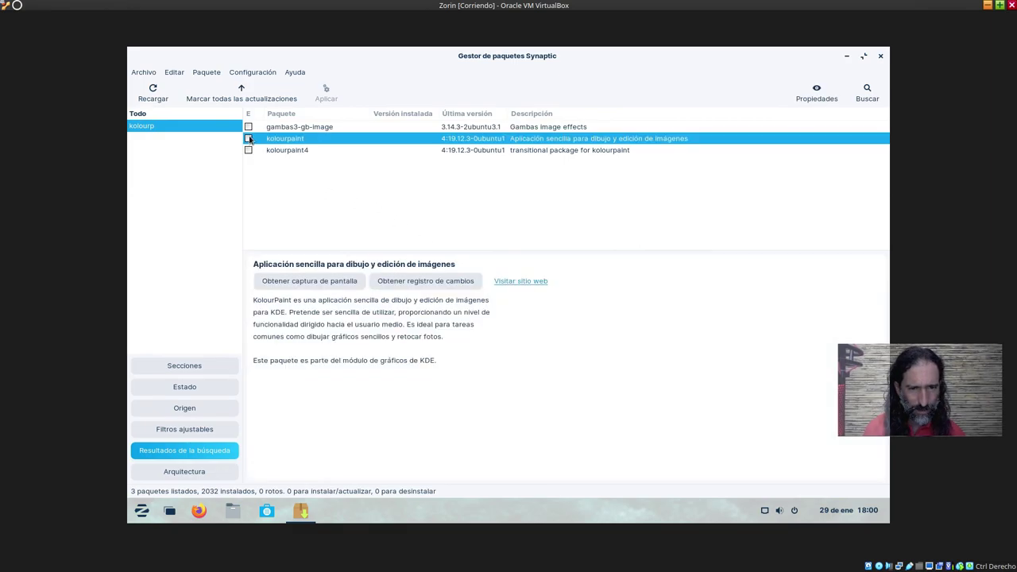
click(248, 139)
click(288, 160)
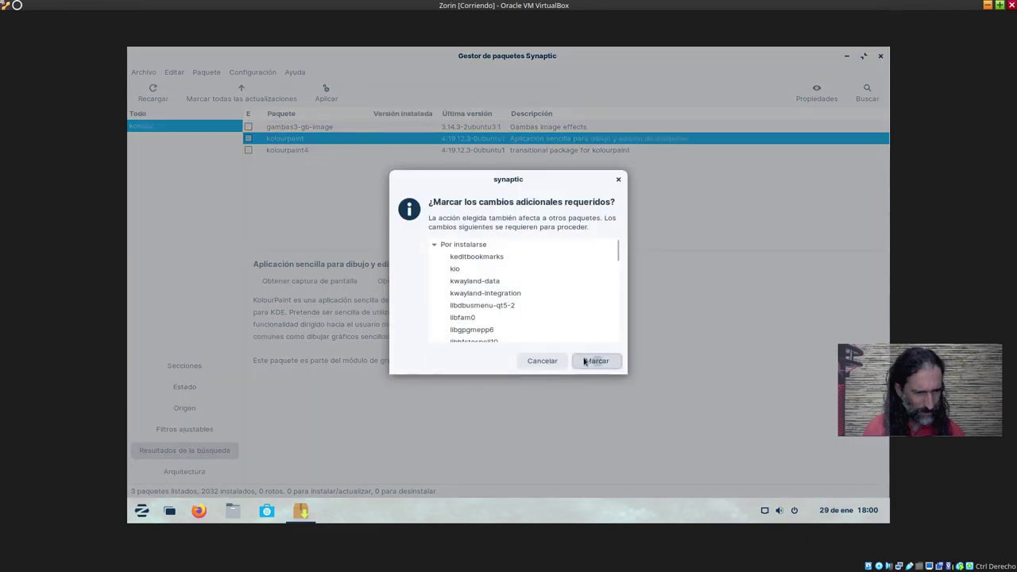
click(583, 358)
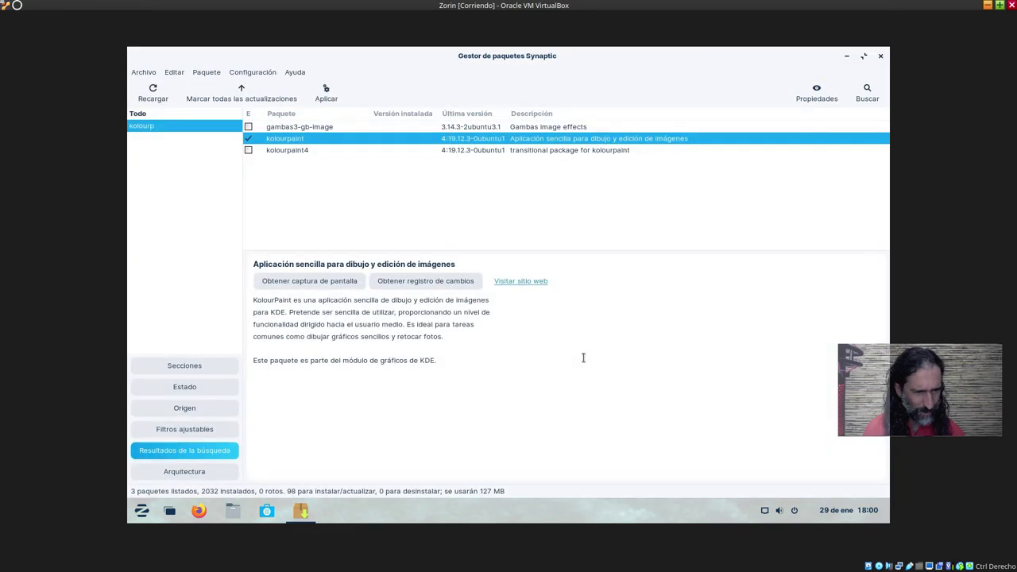
Apply the marked changes, dismiss the completion notice and close Synaptic
click(324, 94)
click(671, 377)
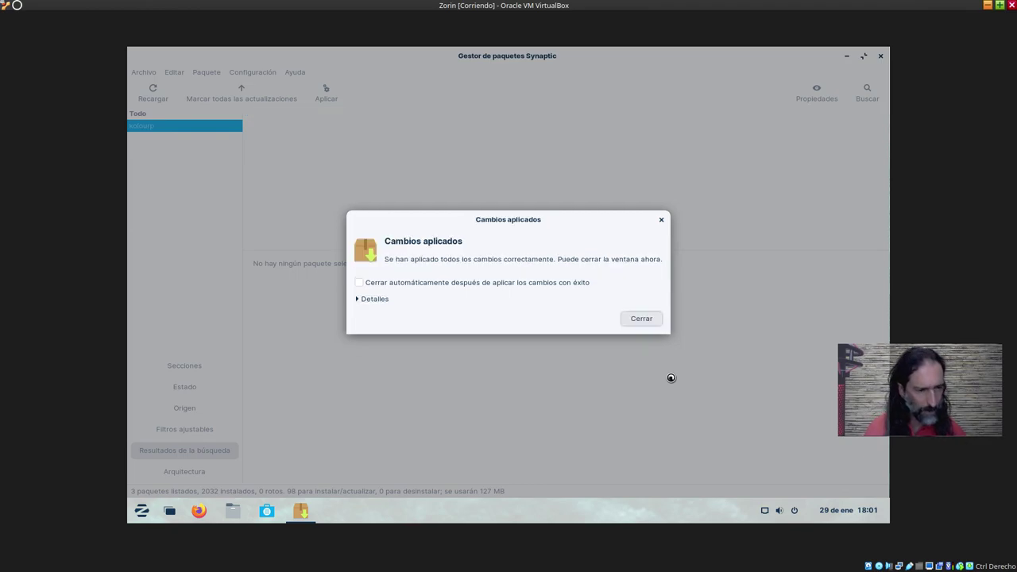
click(648, 319)
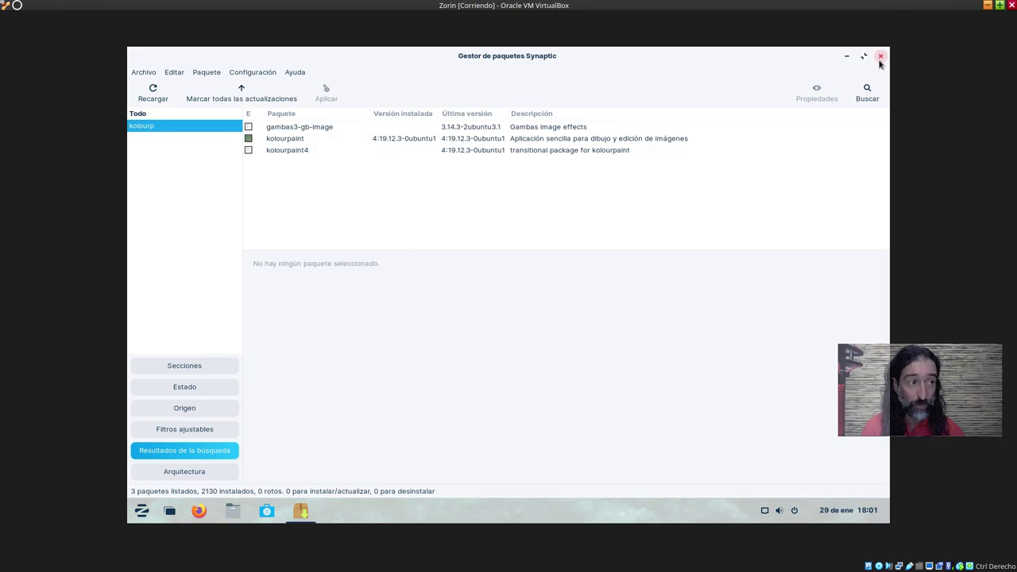
click(880, 58)
Launch KolourPaint by searching 'kolou' in the menu, and maximize it
click(141, 512)
text(kolour)
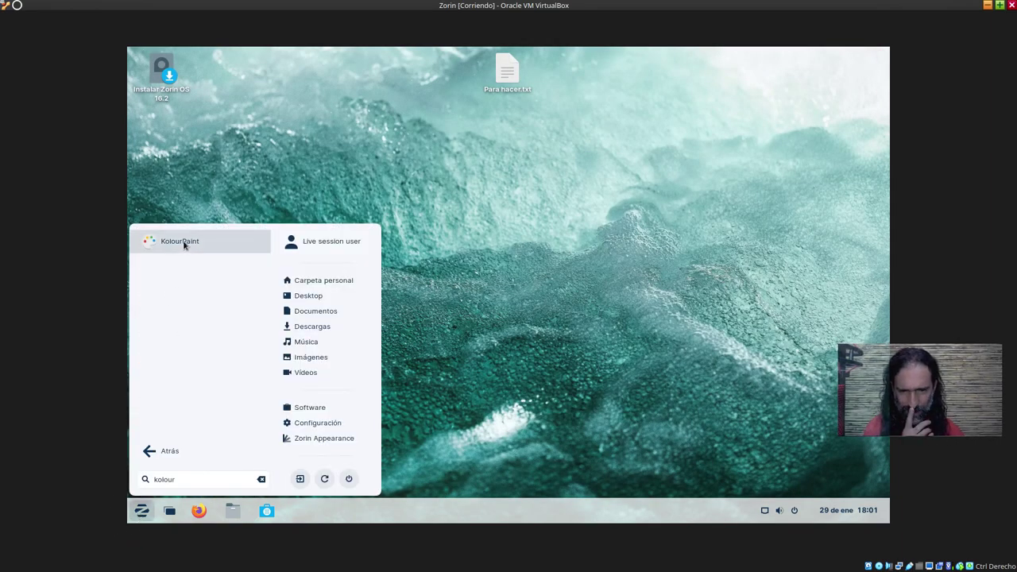
click(185, 242)
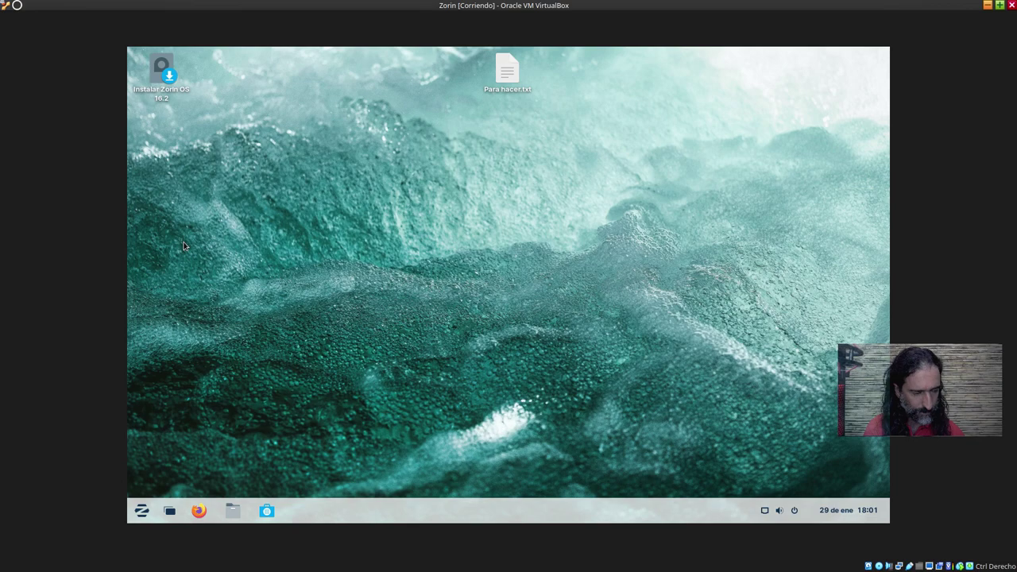
double_click(538, 147)
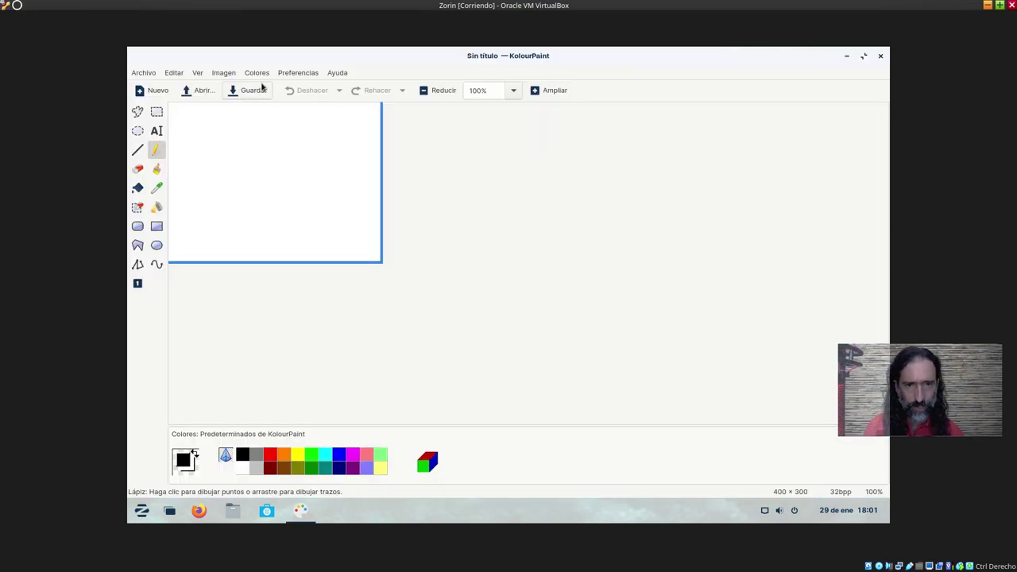
Fill the canvas with transparency, stretch it to 671×468, then quit discarding changes
click(194, 455)
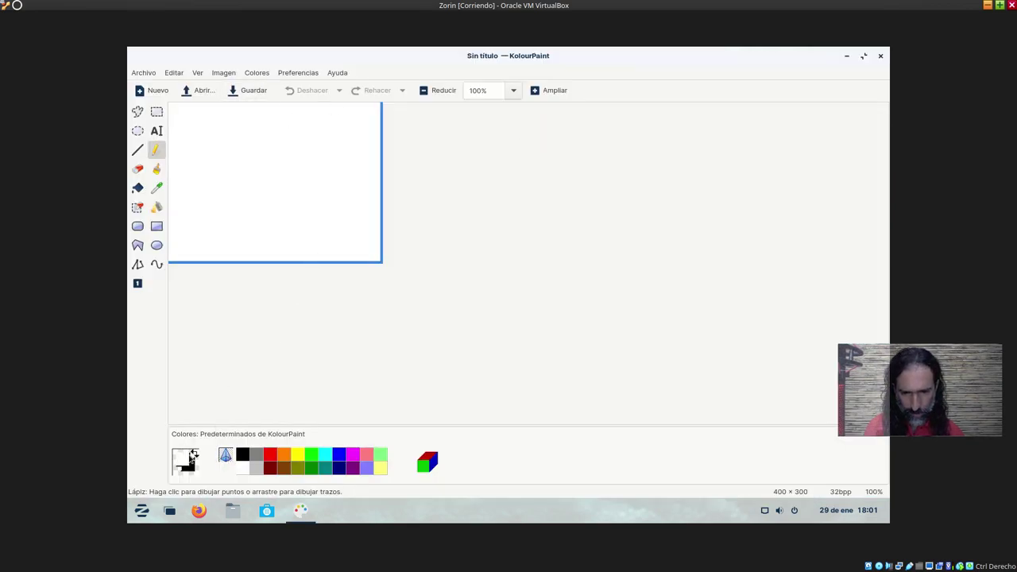
click(225, 454)
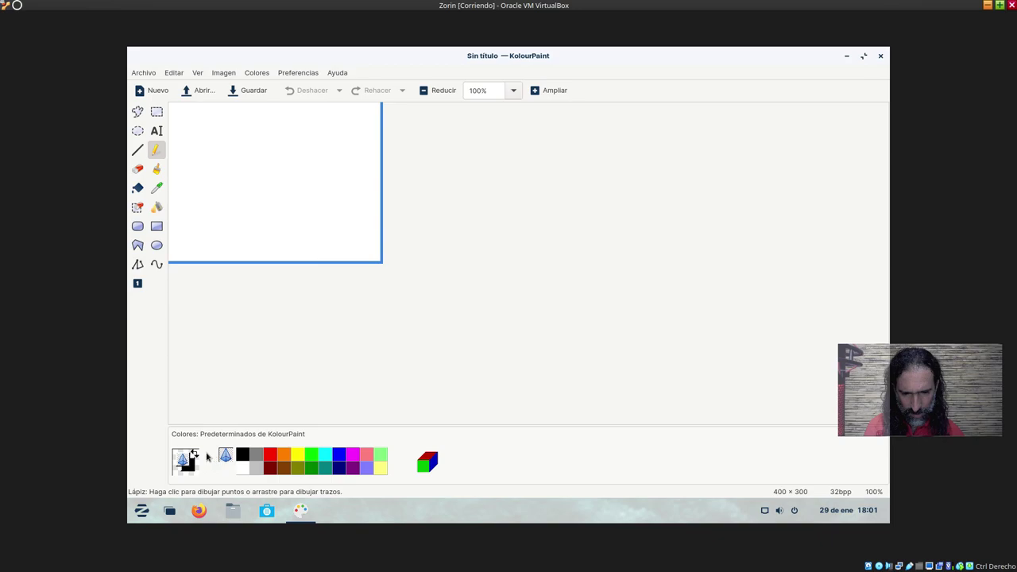
click(137, 188)
click(202, 199)
drag(383, 263, 525, 356)
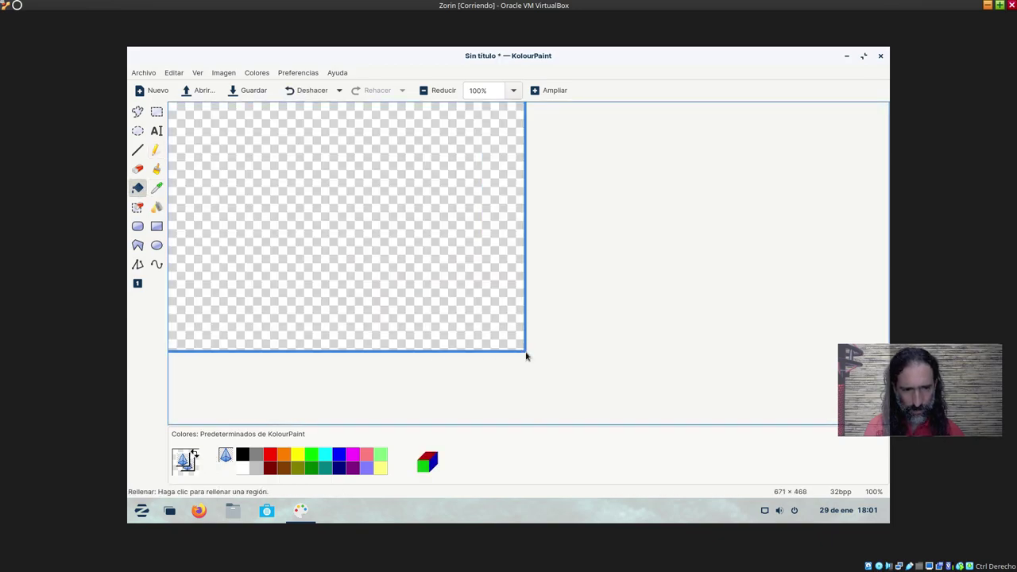
click(881, 57)
click(521, 293)
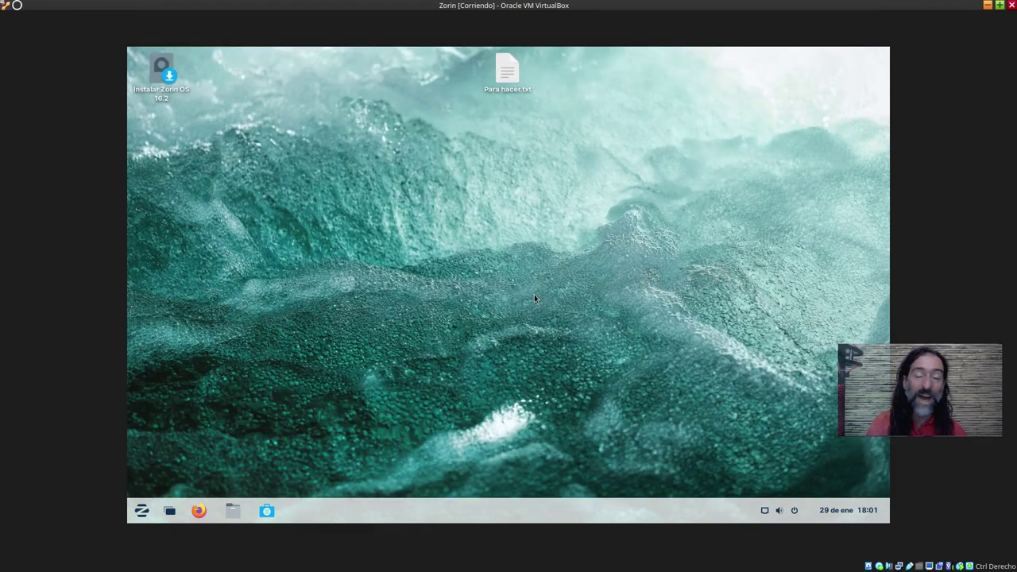
click(504, 80)
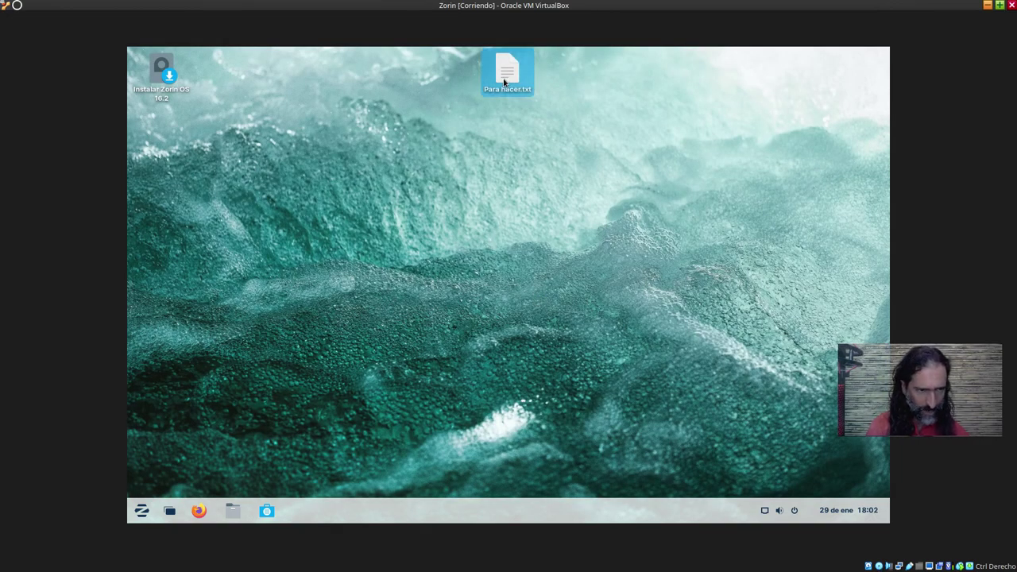
double_click(504, 81)
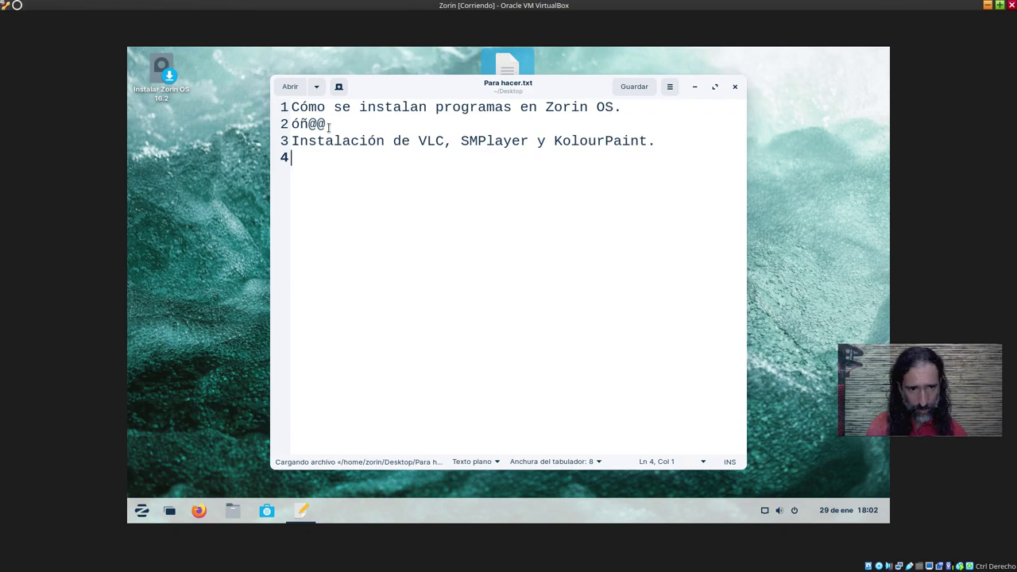
drag(647, 141, 555, 141)
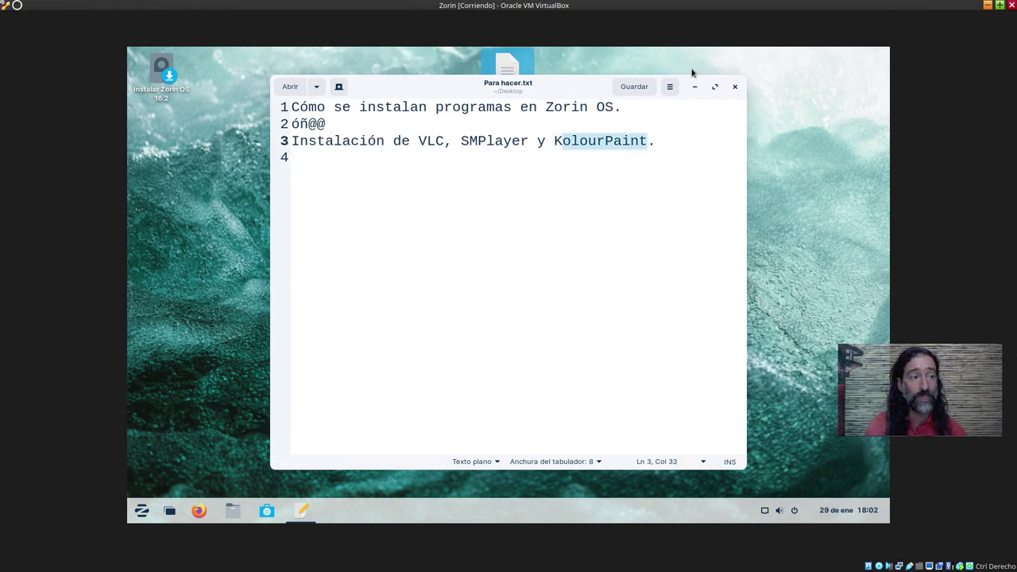
click(735, 87)
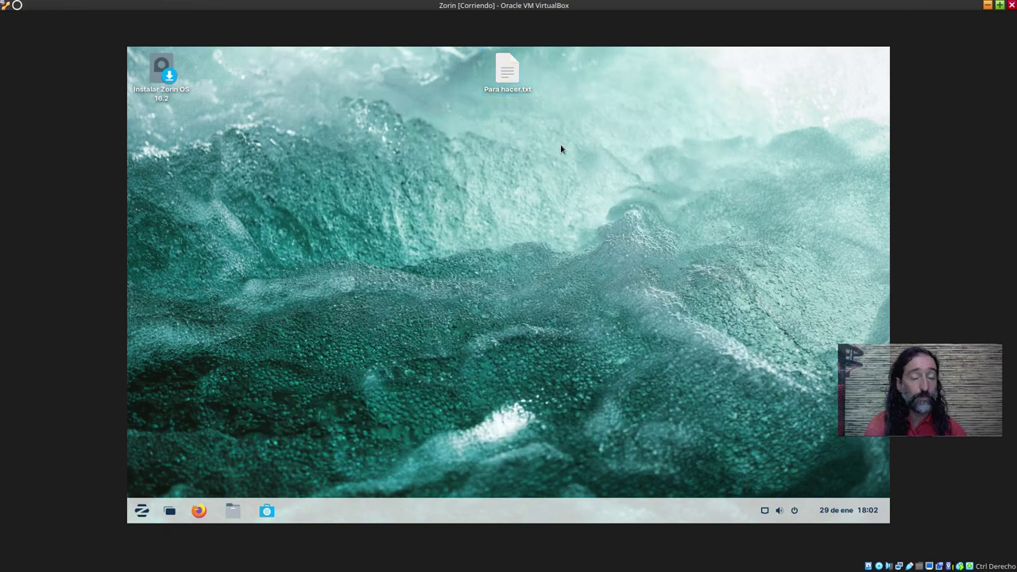